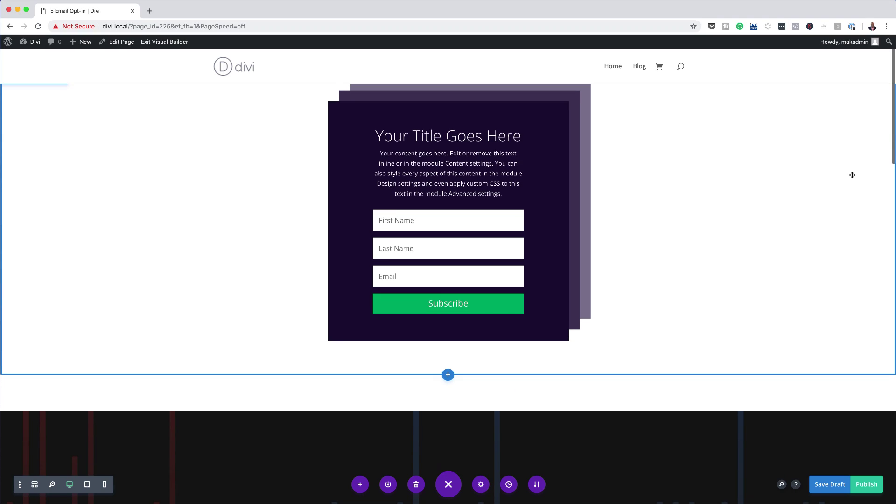
Step: Look through the finished email opt-in designs on the page
scroll(851, 175, down, 6)
scroll(852, 175, down, 8)
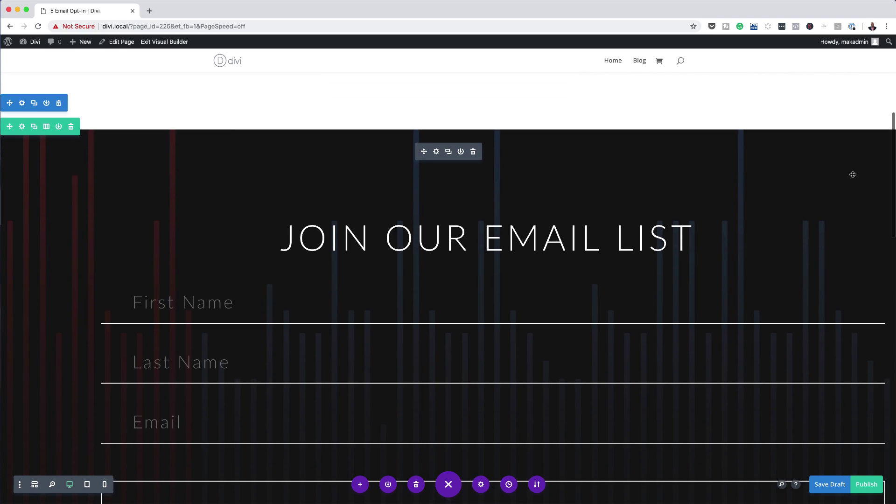
scroll(853, 177, down, 7)
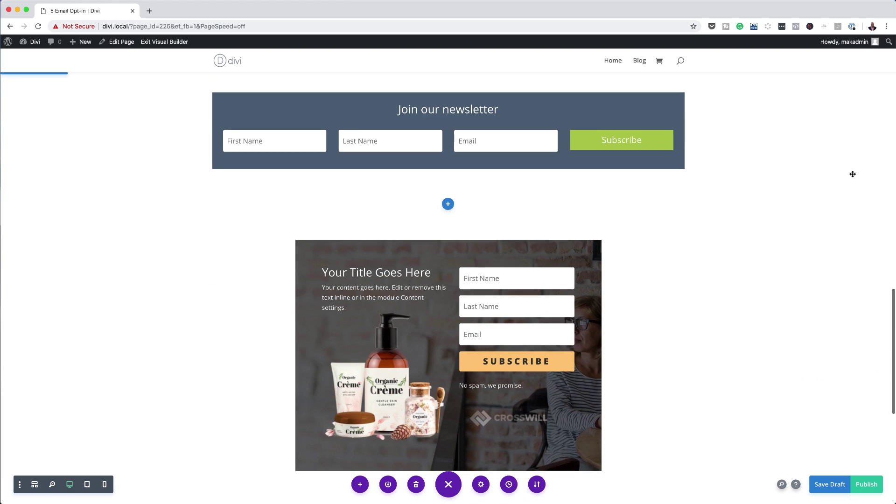
scroll(852, 174, down, 7)
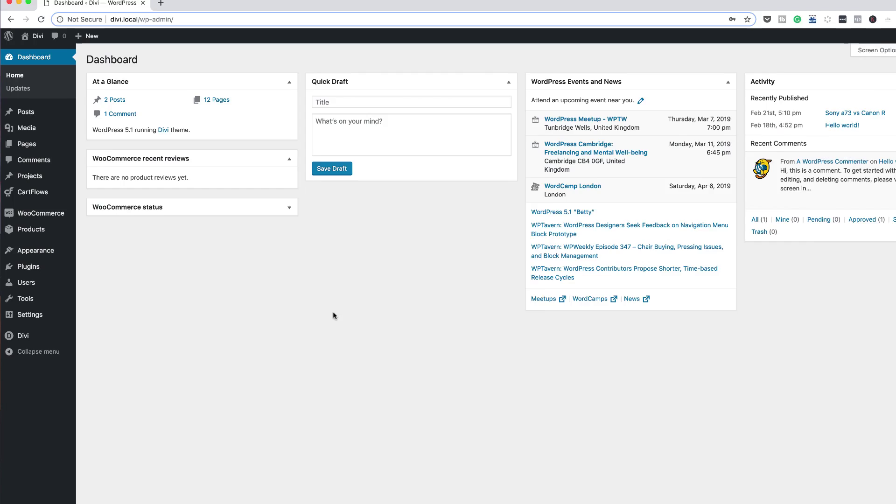
Step: Create a new page titled "5 Email Opt-in" and start building it from scratch with the Divi Builder
mouse_move(54, 146)
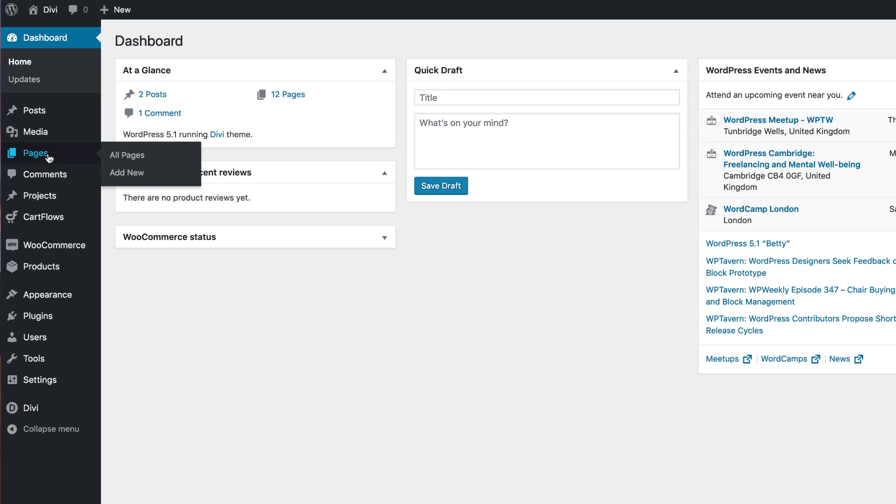
click(127, 174)
click(535, 127)
text(5 Email Opt-in)
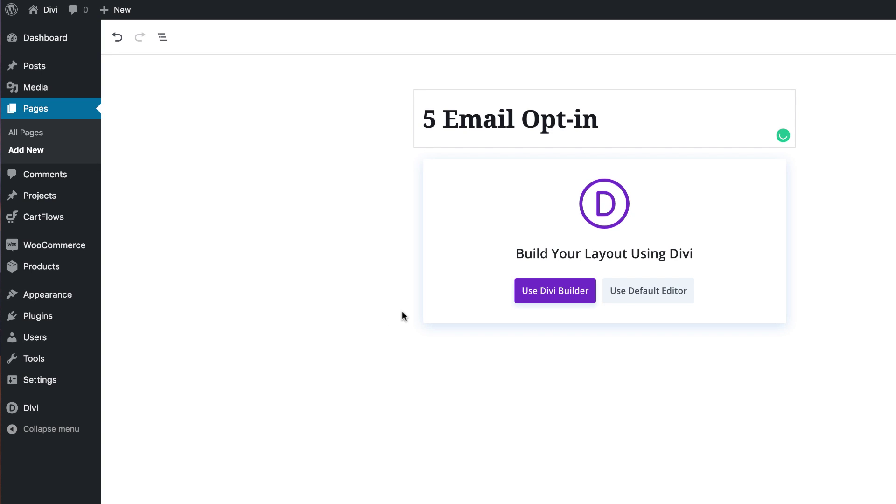
click(567, 297)
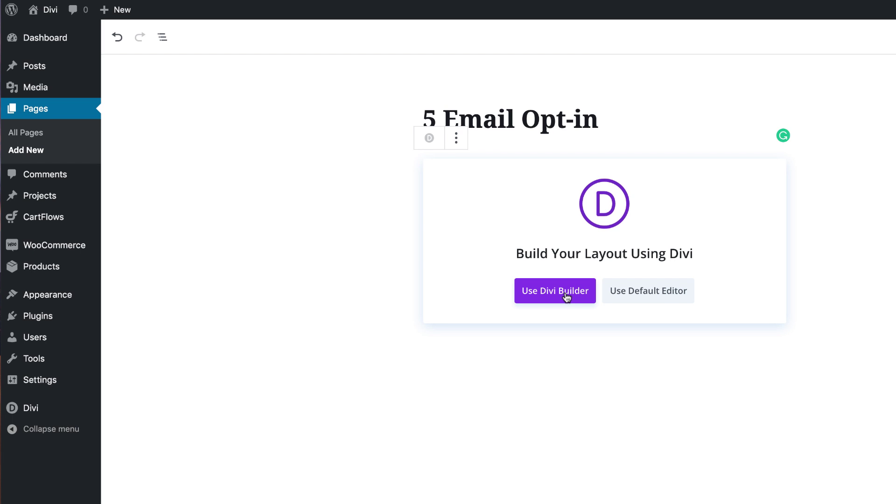
click(356, 274)
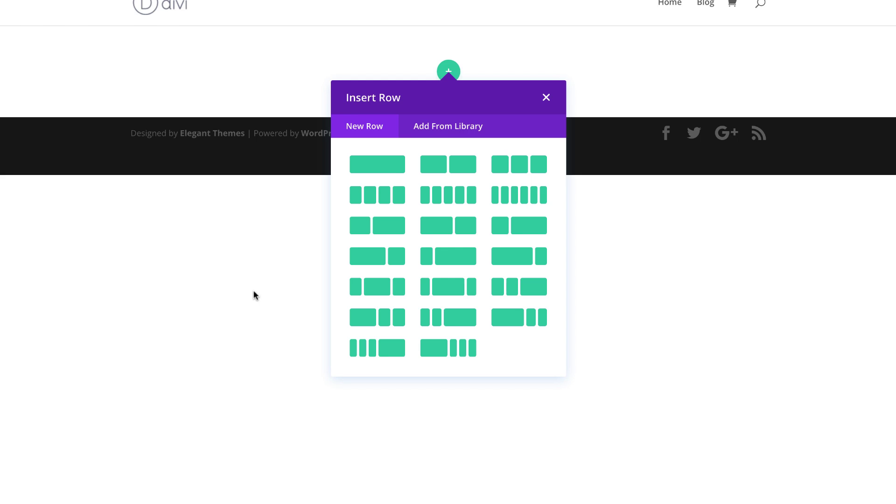
Step: Insert a single-column row and add an Email Optin module to it
click(392, 171)
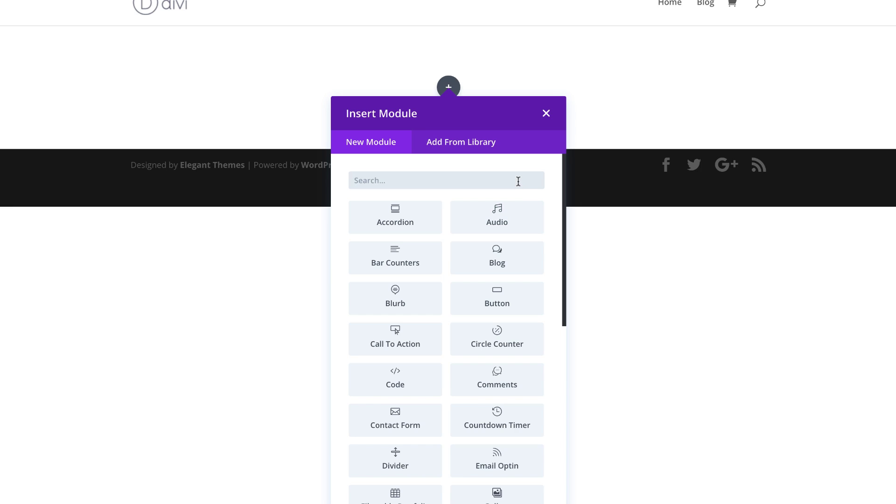
text(email)
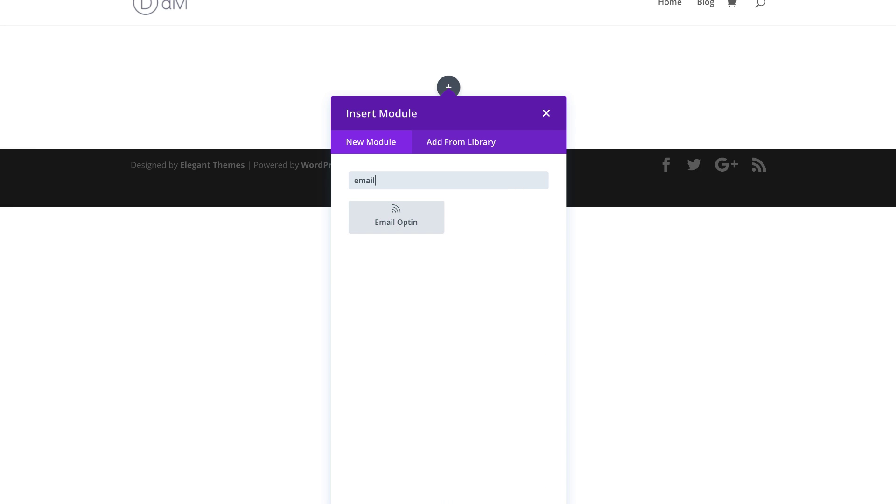
click(414, 212)
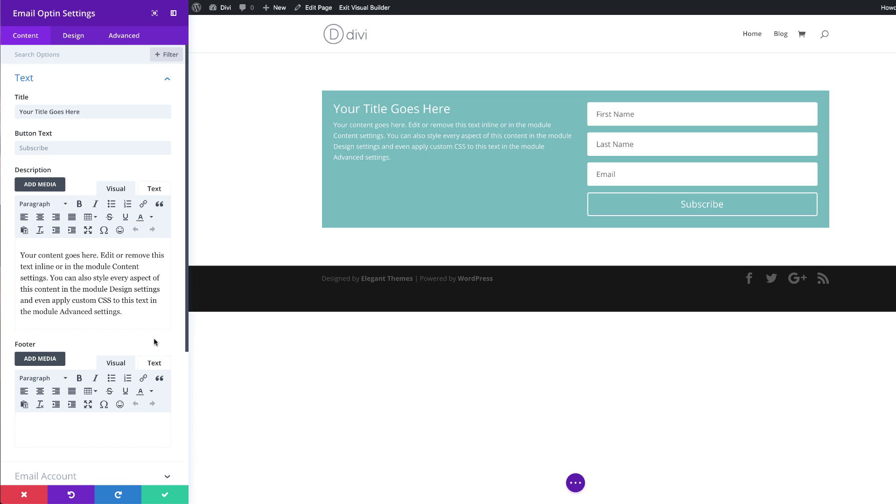
Step: Set the Email Optin module's background color to #1a0a38
scroll(154, 341, down, 5)
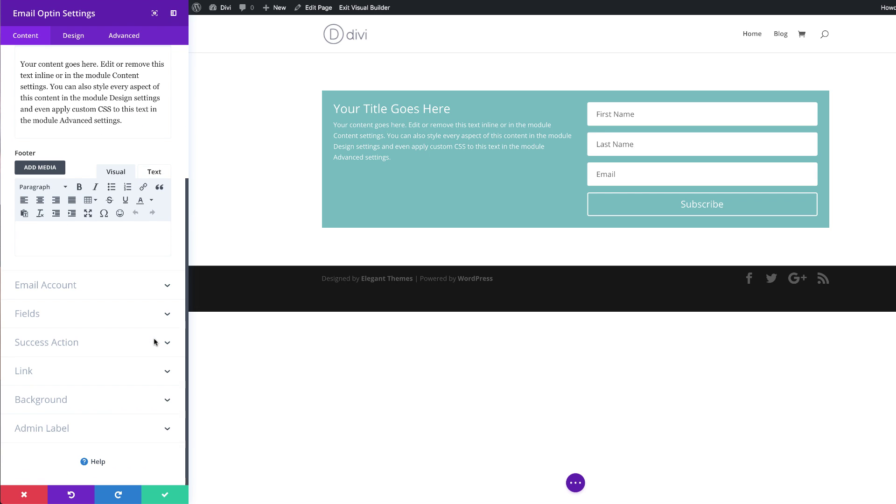
click(68, 401)
click(71, 294)
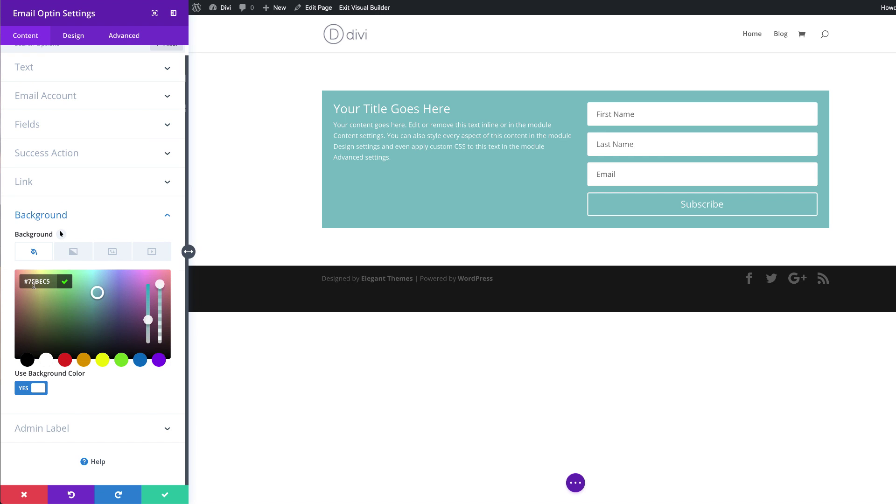
text(#1a0a38)
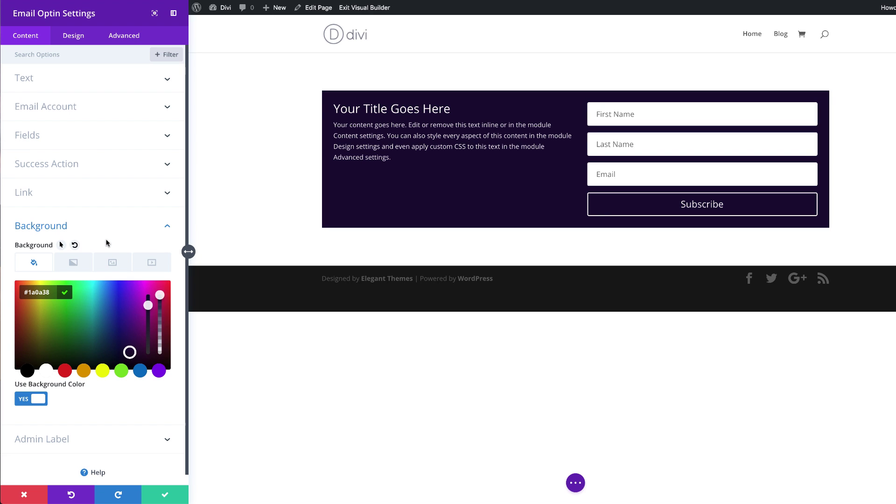
Step: Change the module's layout to Body On Top, Form On Bottom
click(77, 39)
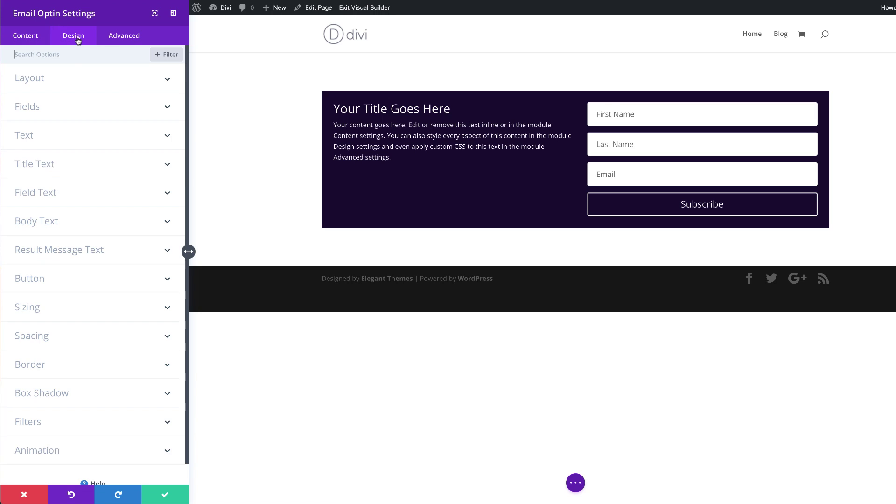
click(61, 83)
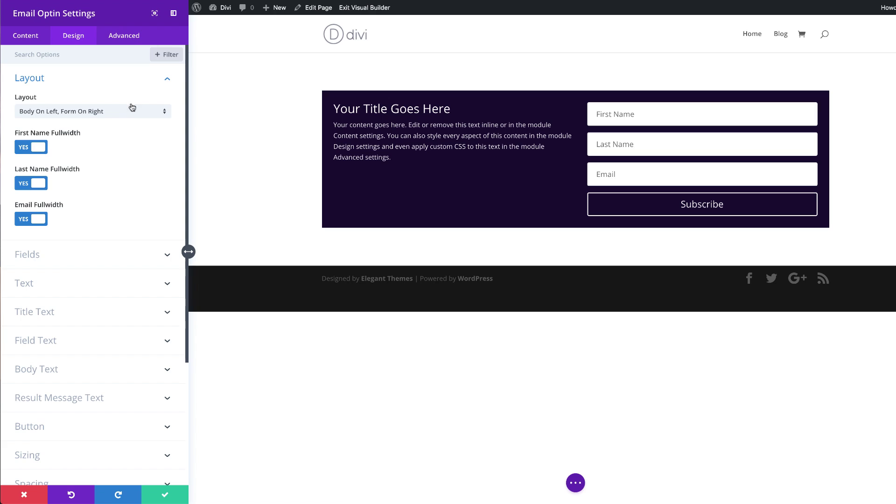
click(114, 113)
click(132, 152)
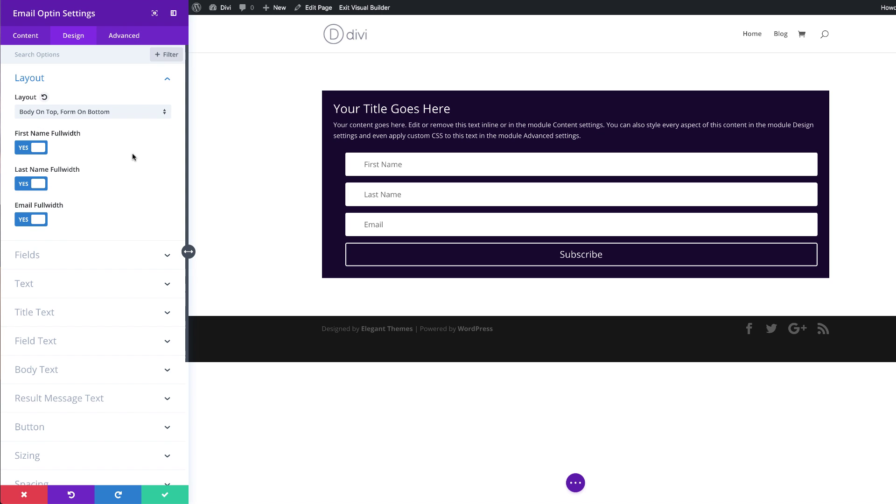
Step: Set the rounded corners of the form fields to 0px on all four corners
click(87, 255)
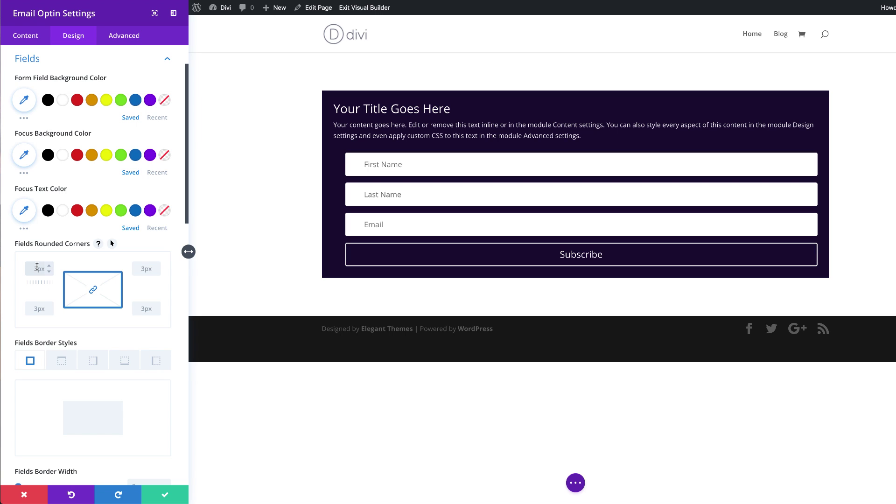
double_click(38, 267)
text(0)
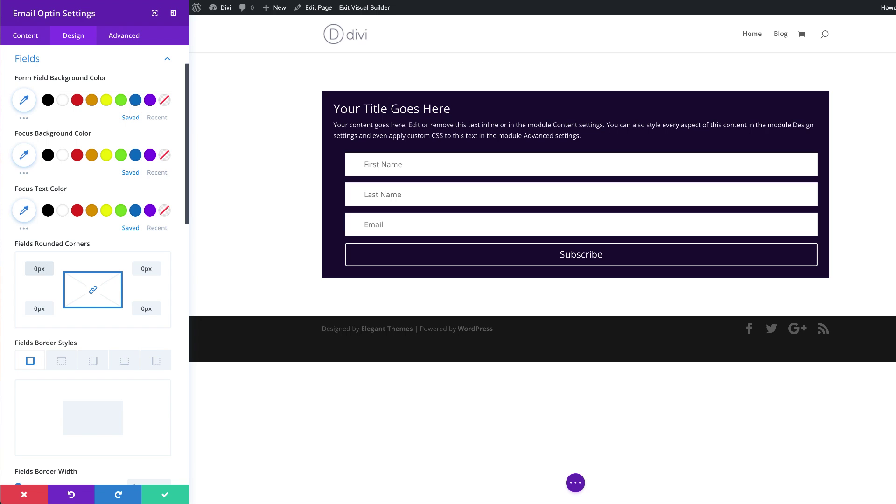
Step: Center the module's text and give the title a lighter font weight
scroll(139, 377, down, 9)
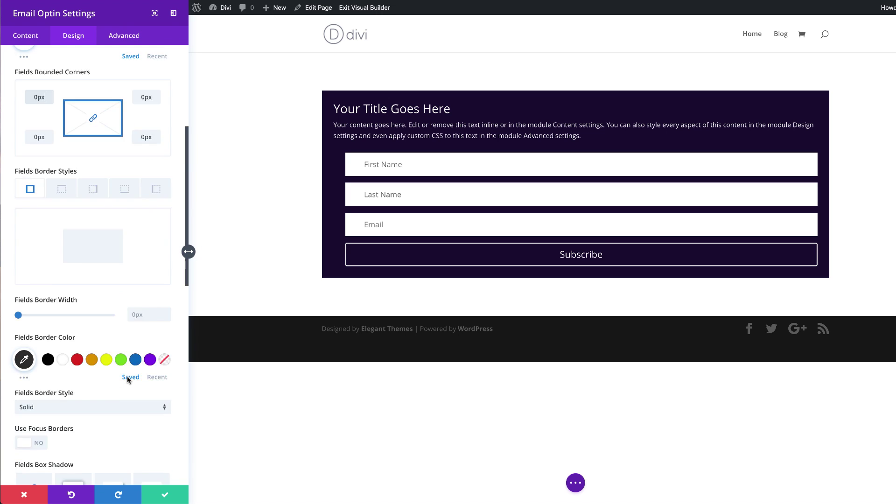
click(56, 429)
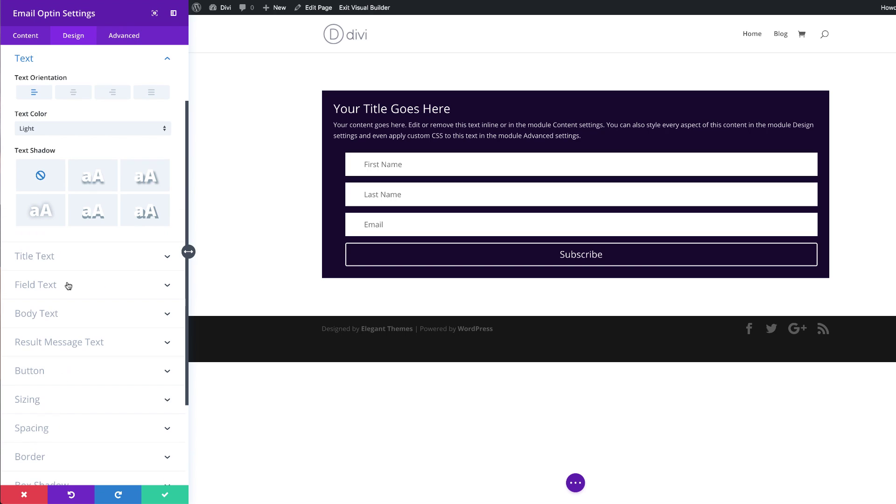
click(74, 95)
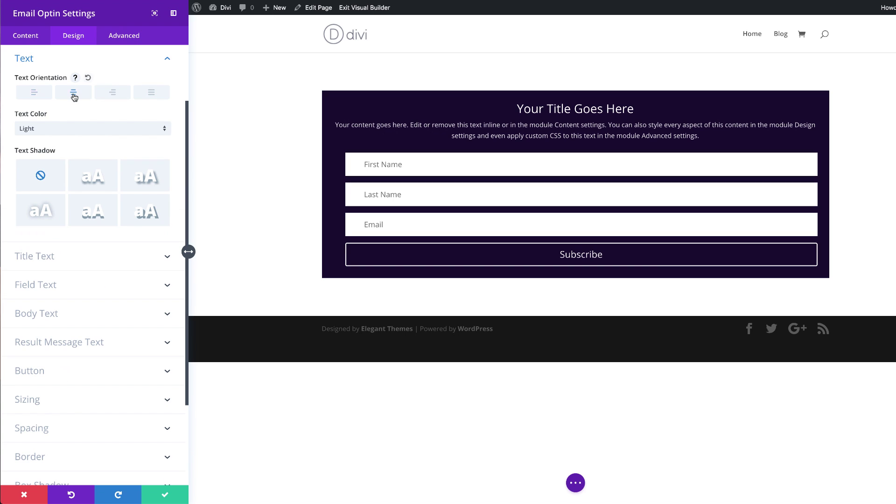
click(67, 257)
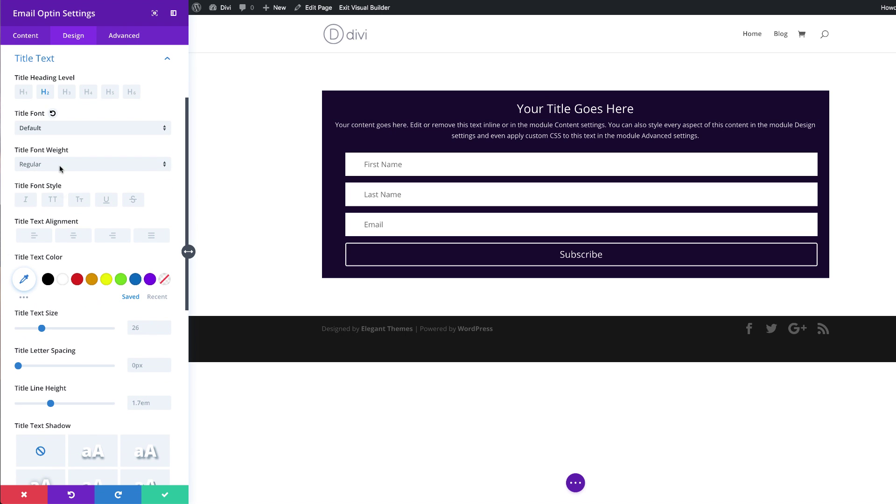
click(60, 165)
click(61, 199)
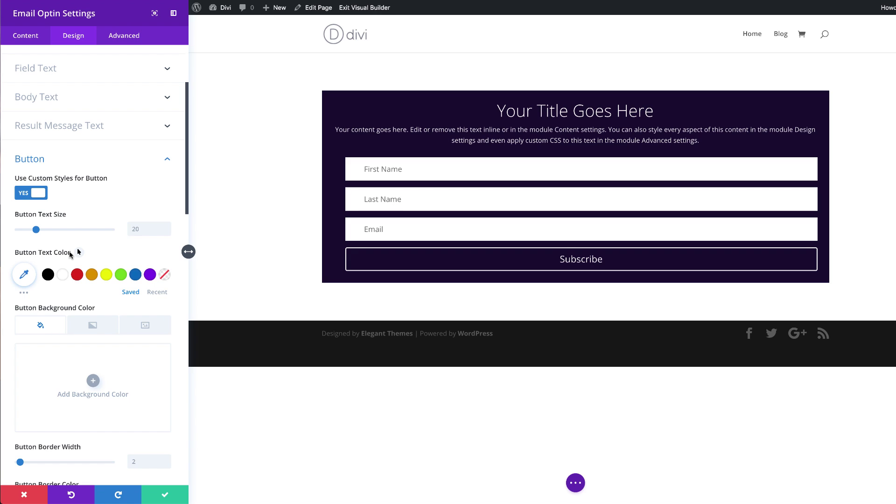
Step: Style the Subscribe button with white text, a #00ac69 background and no border
click(64, 277)
click(94, 383)
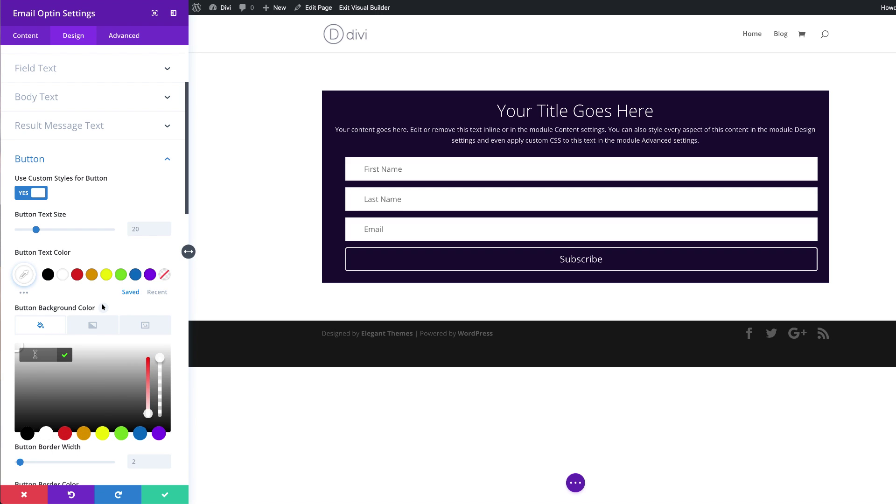
text(#00ac69)
scroll(93, 392, down, 3)
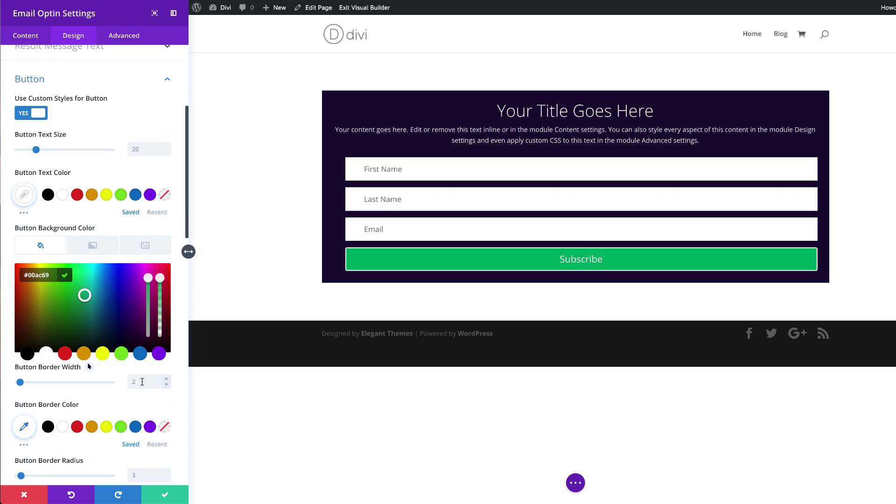
scroll(142, 382, down, 15)
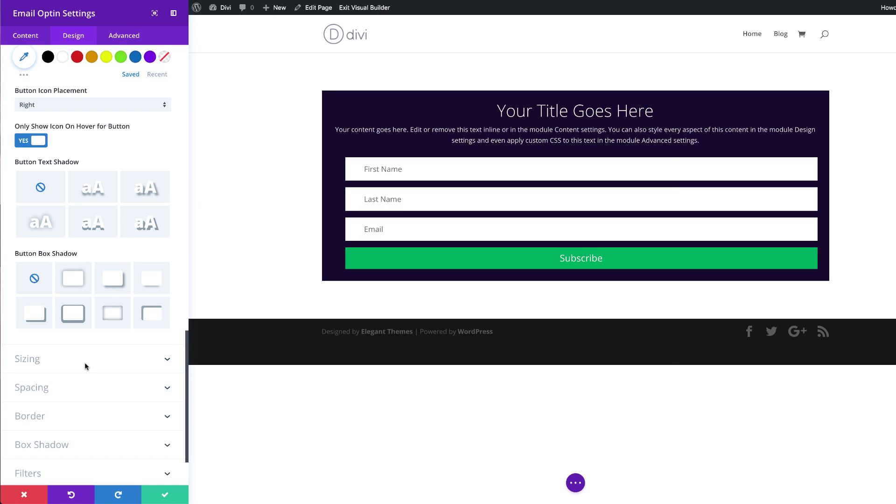
Step: Set the module's custom padding to 3vw top and bottom and 5vw left and right
click(38, 388)
click(28, 297)
text(3vw)
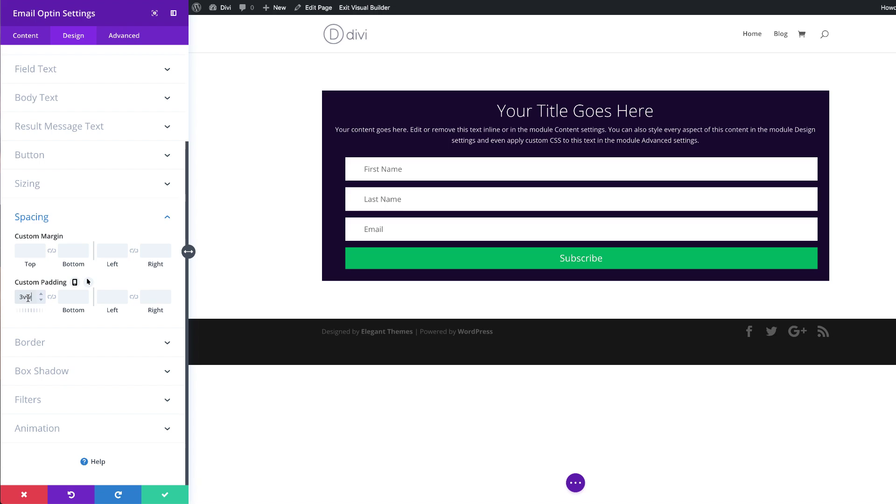
click(52, 297)
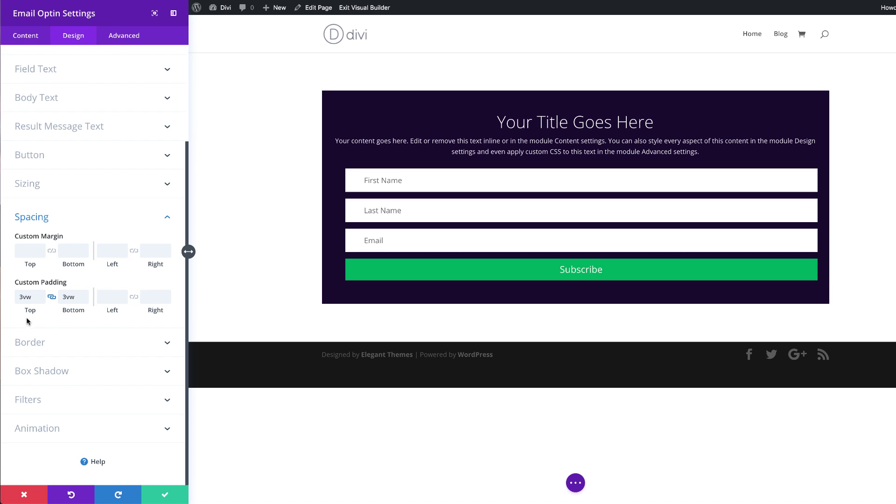
click(118, 299)
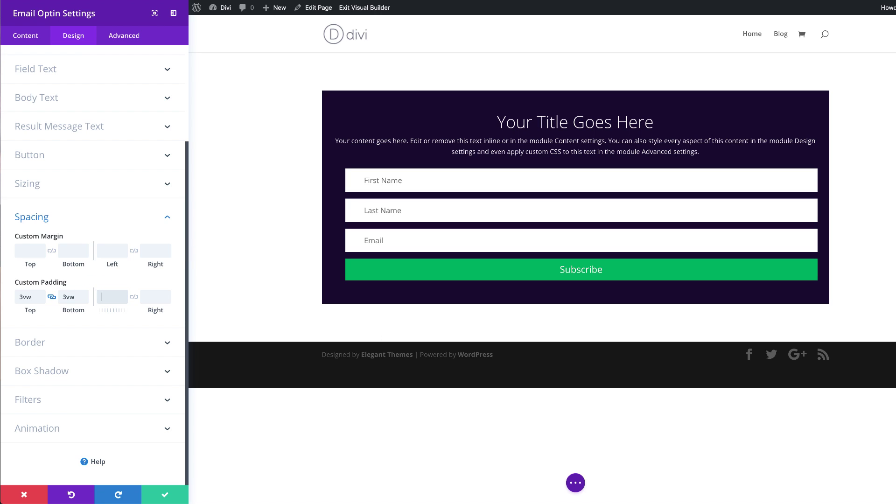
text(5vw)
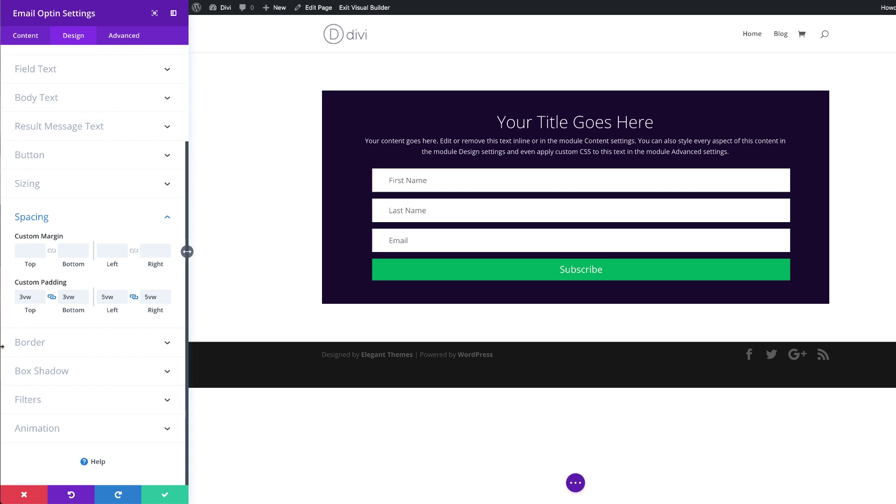
Step: Add a hard-edged offset box shadow to the module with horizontal position 25px, vertical position -25px and color rgba(26,10,56,0.82)
click(62, 372)
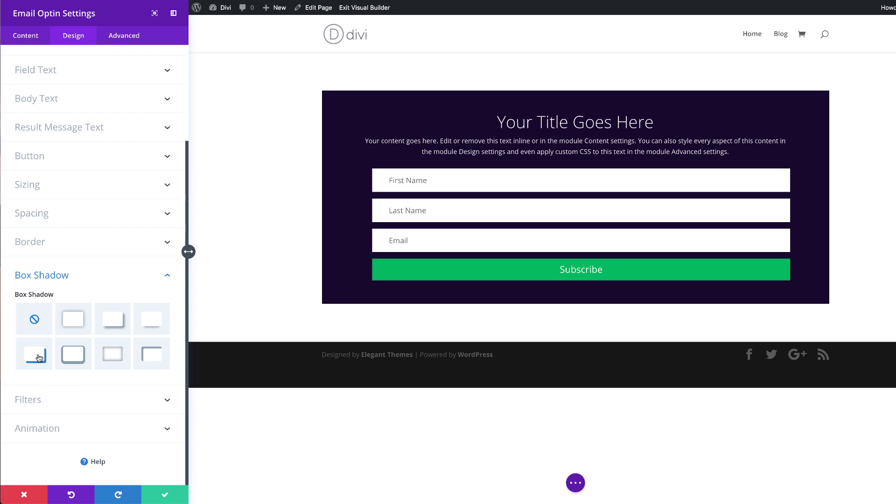
click(41, 359)
scroll(168, 401, down, 5)
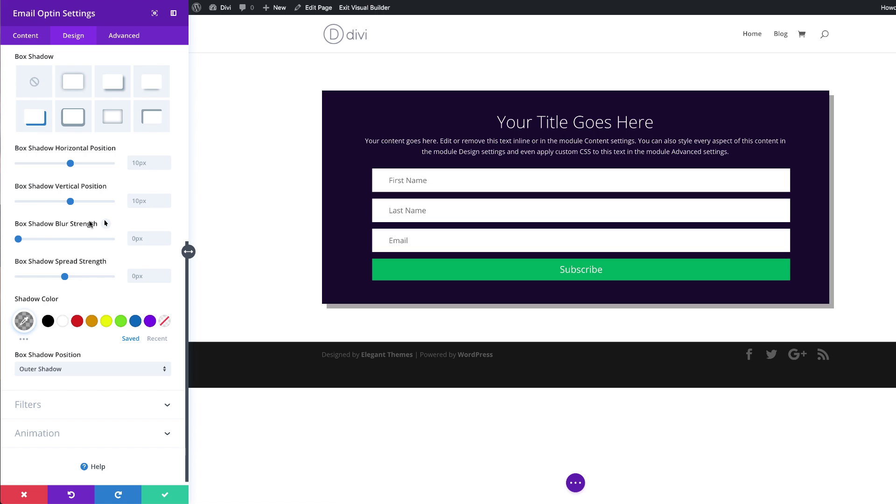
double_click(133, 164)
text(25px)
click(142, 202)
click(154, 204)
double_click(154, 204)
text(-25px)
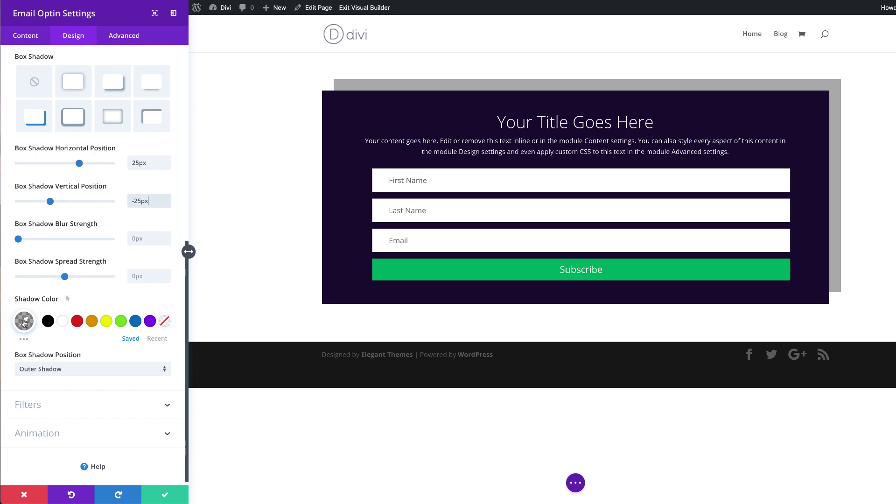
click(25, 321)
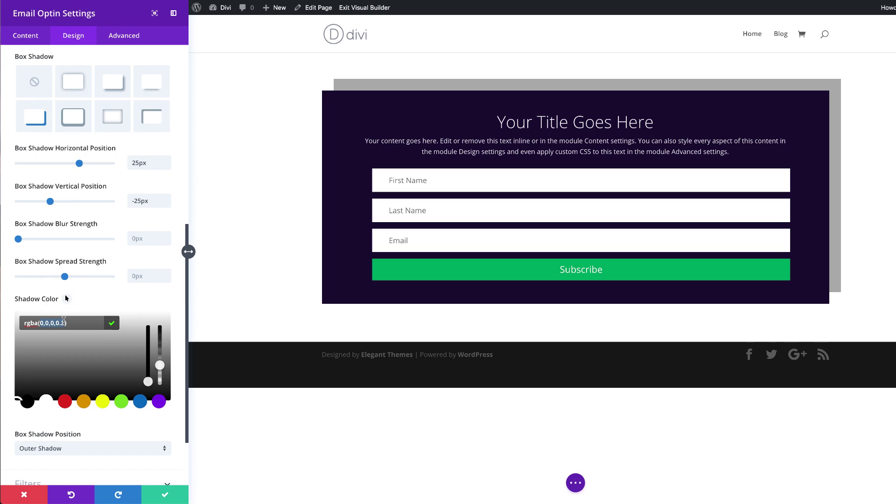
text(26,10,58,0.82)
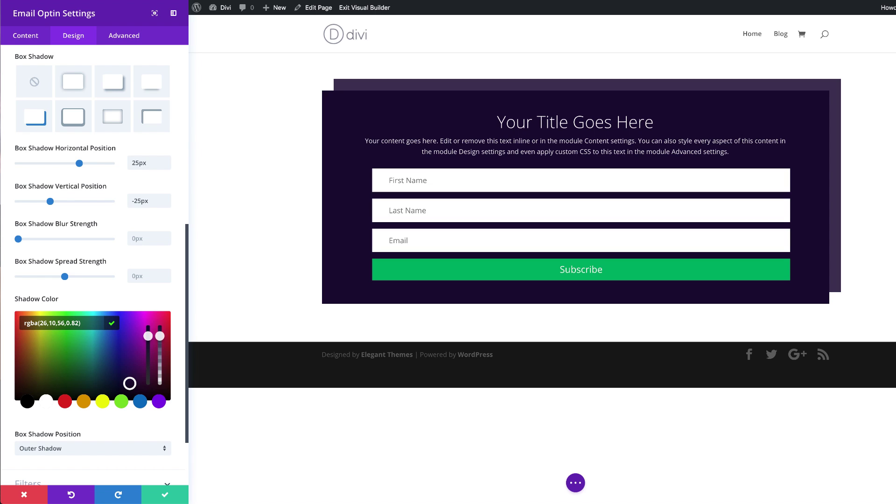
Step: Remove the opt-in form's left padding with the custom CSS "padding-left: 0px !important;" and save the module
click(125, 36)
click(60, 136)
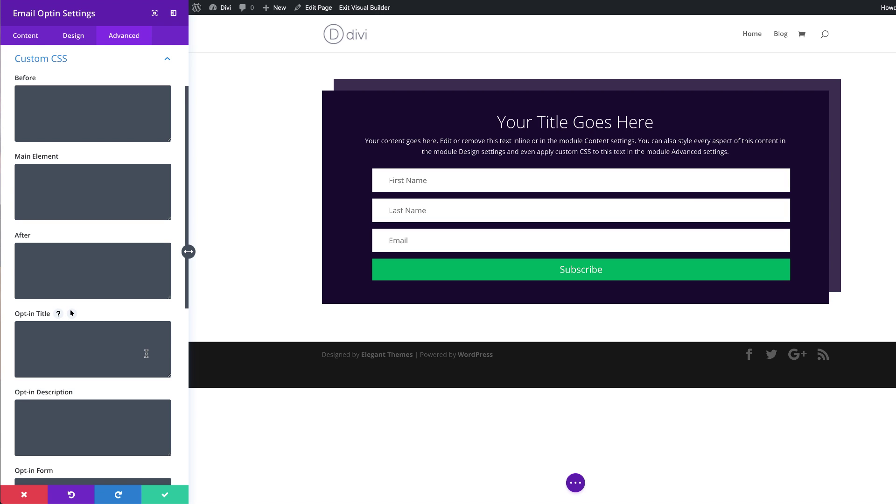
scroll(146, 354, down, 3)
click(77, 358)
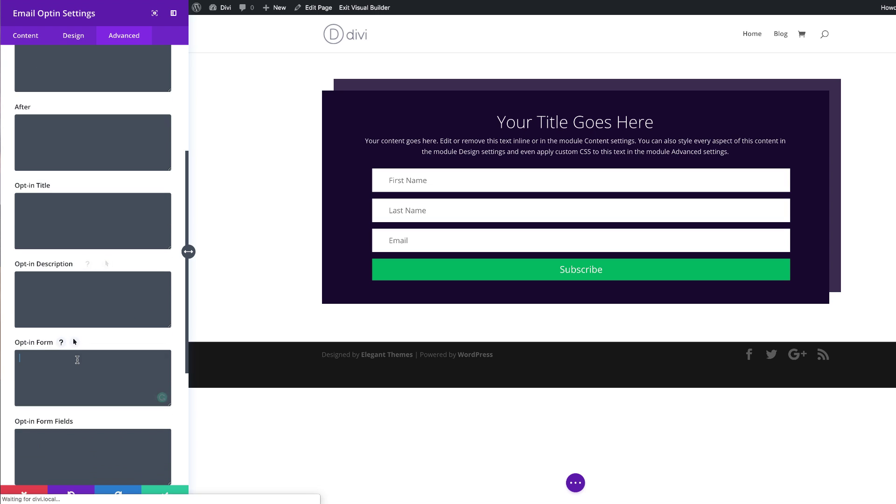
text(padding-left: 0px !important;)
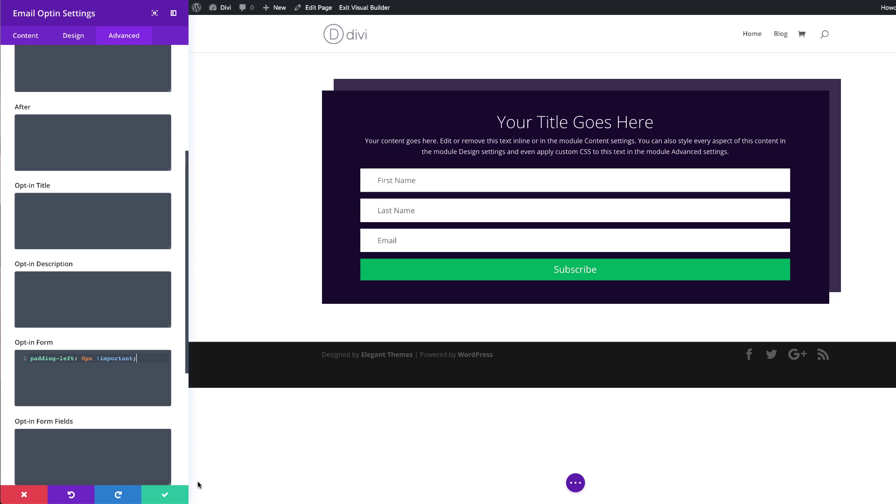
click(166, 495)
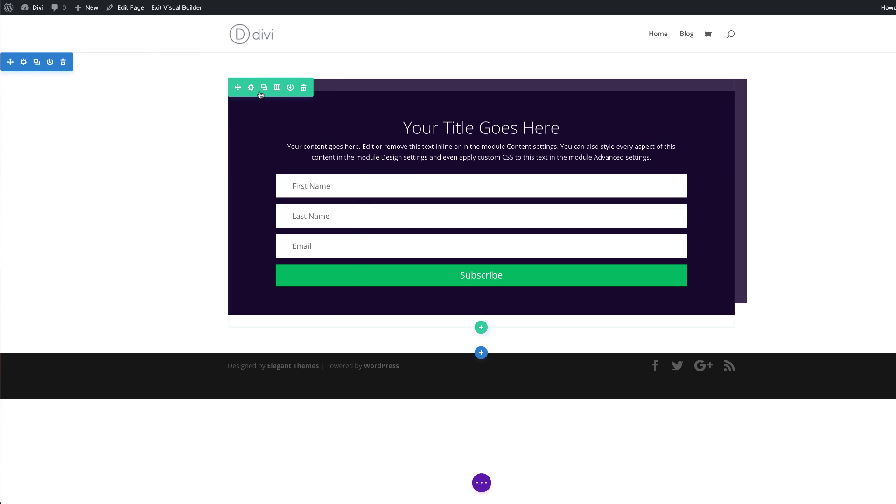
Step: Give the row containing the opt-in module a custom width of 600px
click(242, 89)
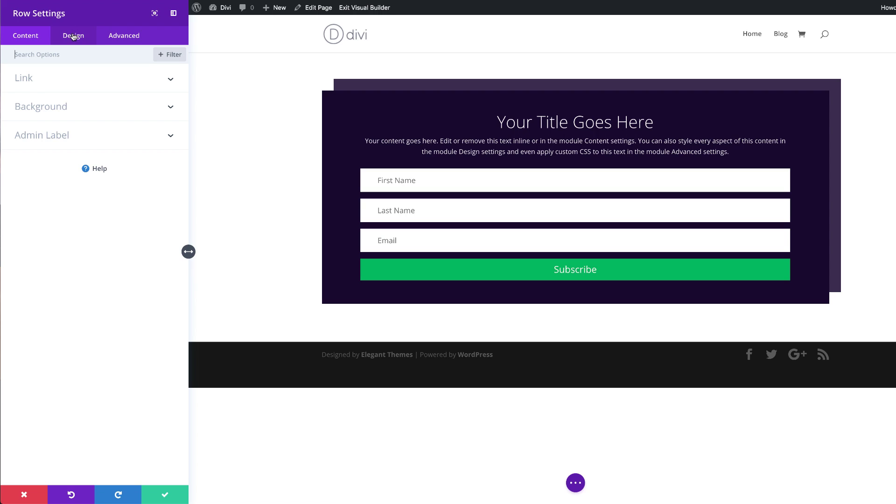
click(73, 36)
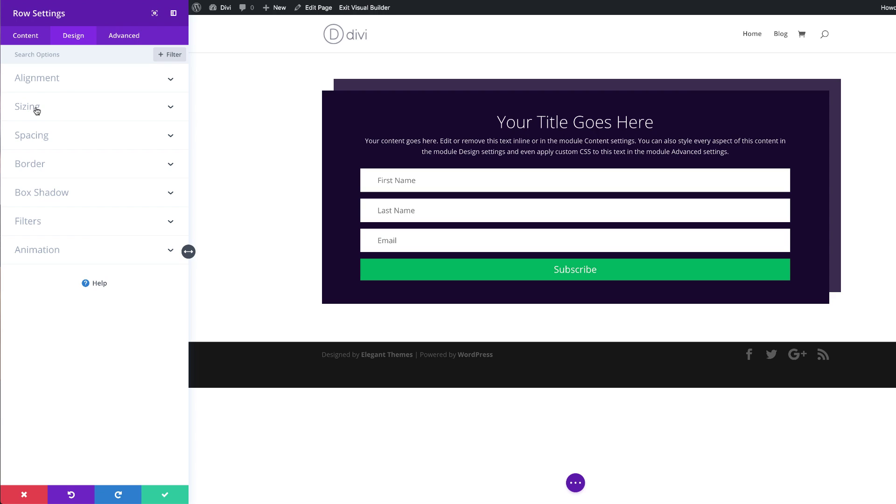
click(37, 111)
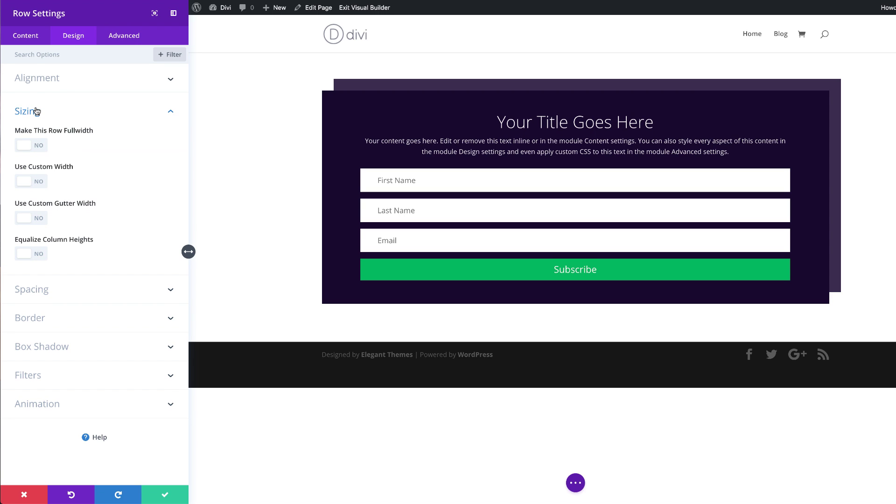
click(39, 182)
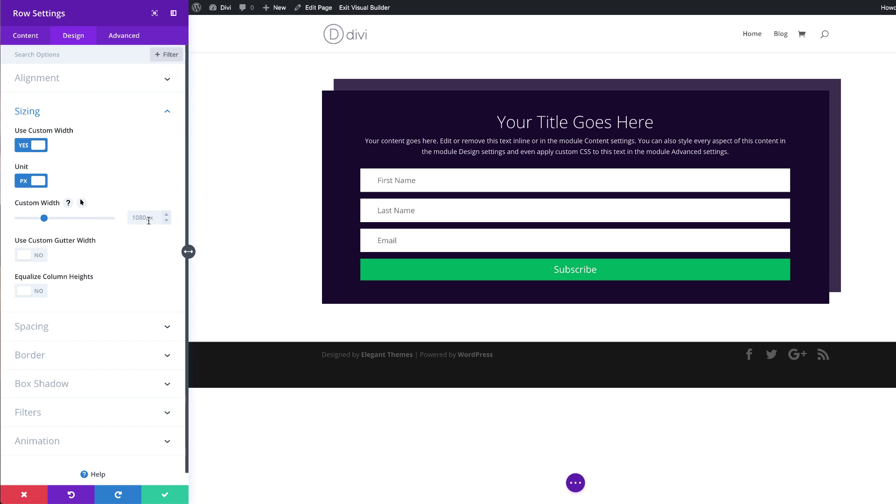
text(600px)
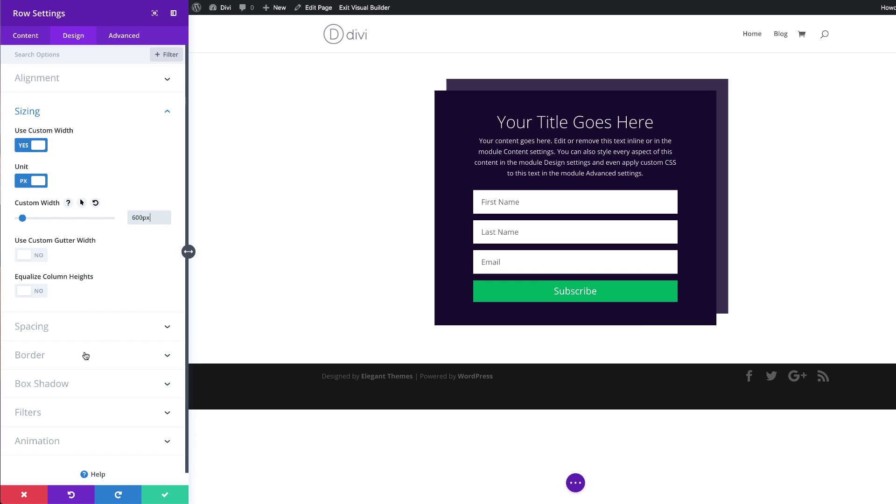
Step: Set the row's custom padding to 25px top, 0px bottom and 25px right
click(51, 331)
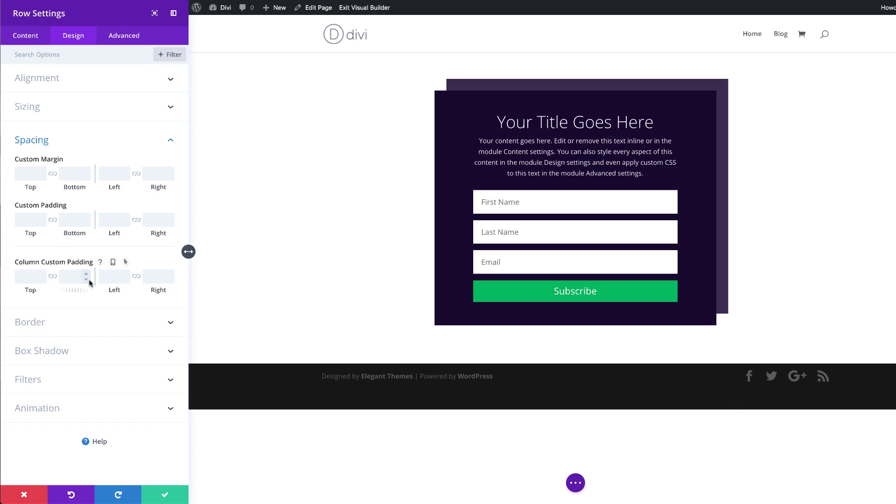
click(26, 223)
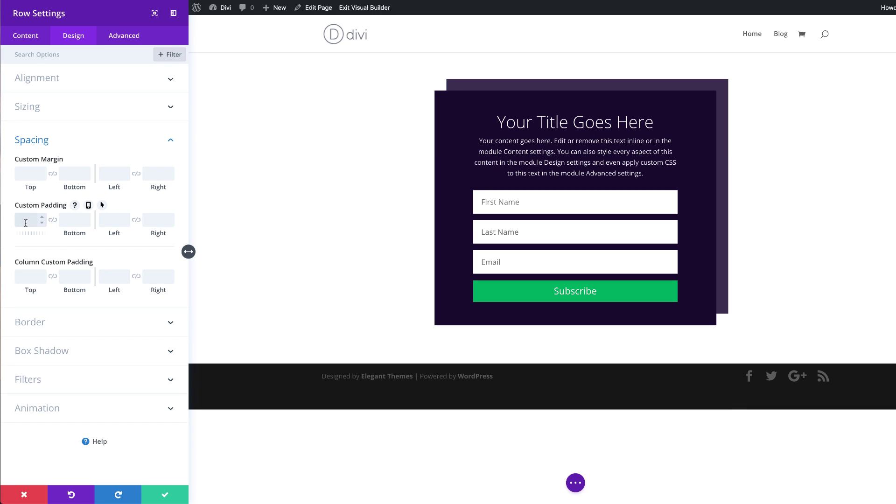
text(25px)
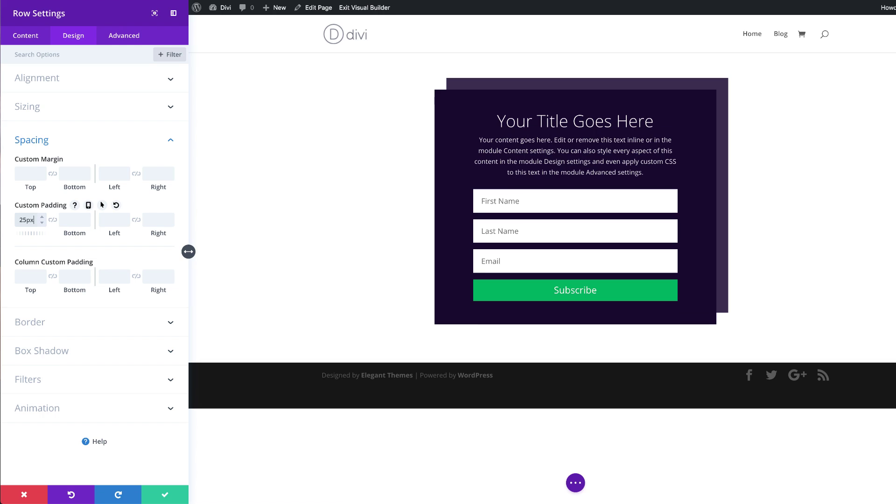
click(72, 221)
click(167, 219)
text(25px)
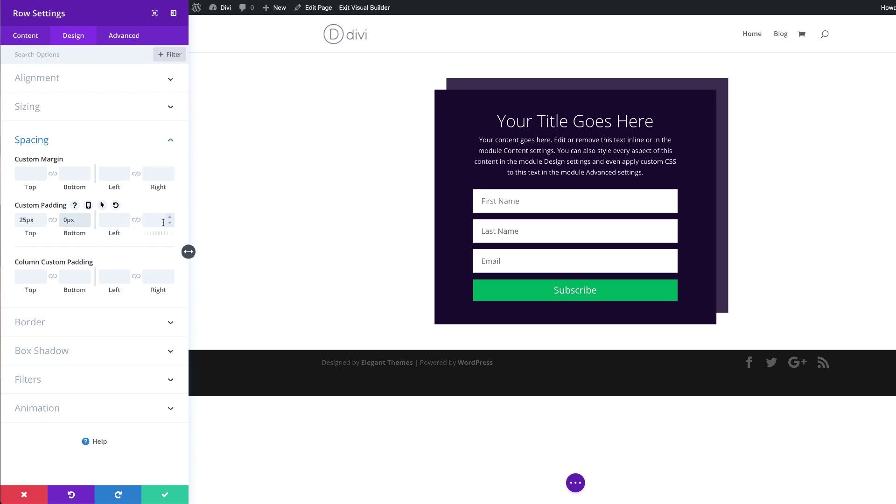
Step: Add a 25px transparent bottom border to the row
click(81, 325)
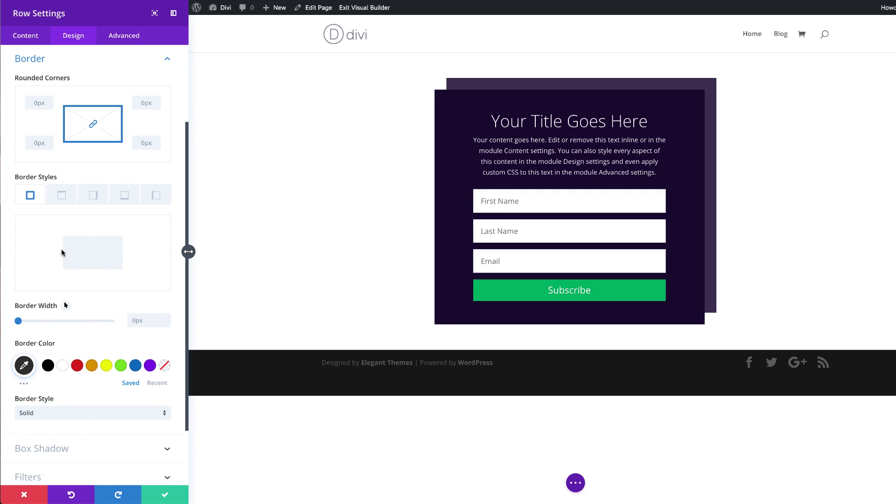
click(128, 199)
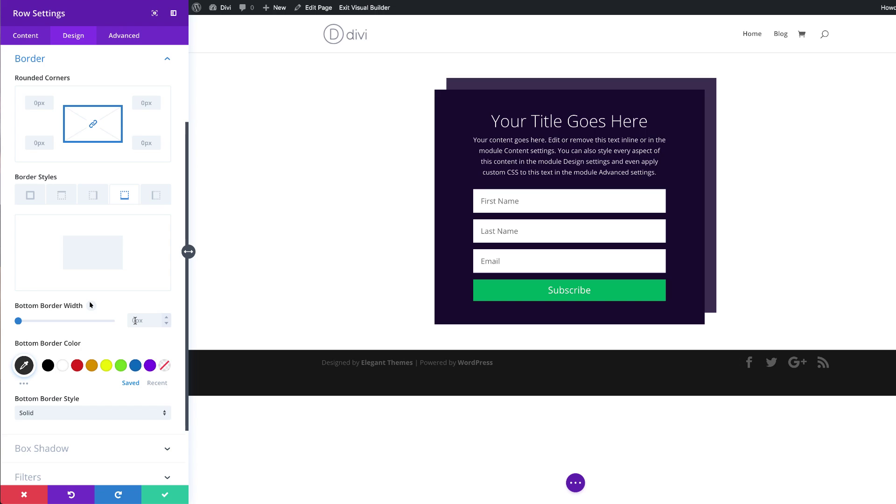
click(134, 320)
text(25)
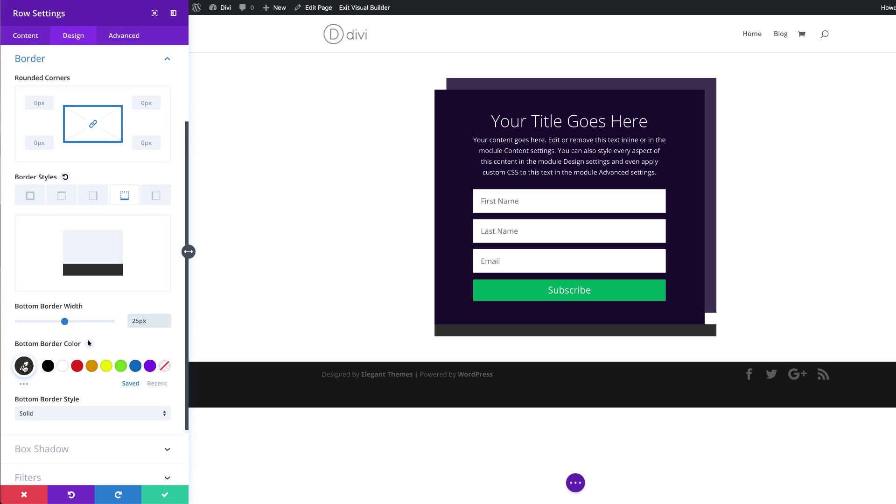
click(164, 367)
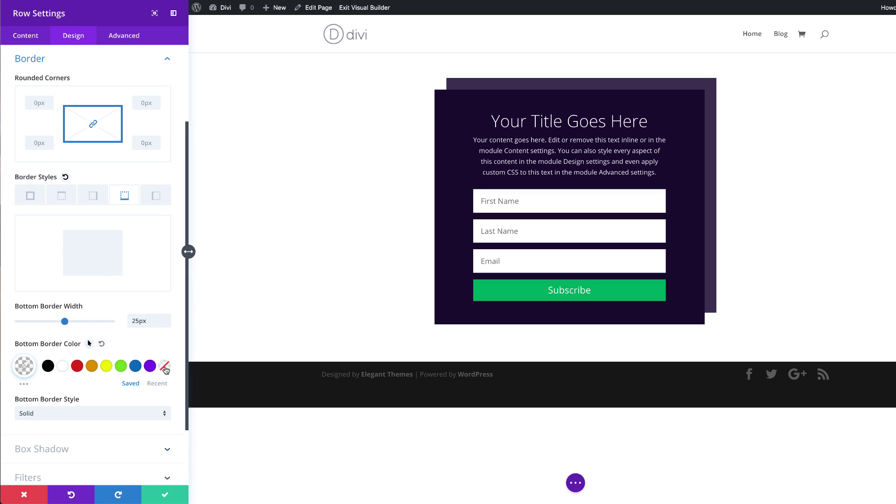
Step: Add a 25px transparent left border to the row
click(156, 197)
click(140, 322)
text(25)
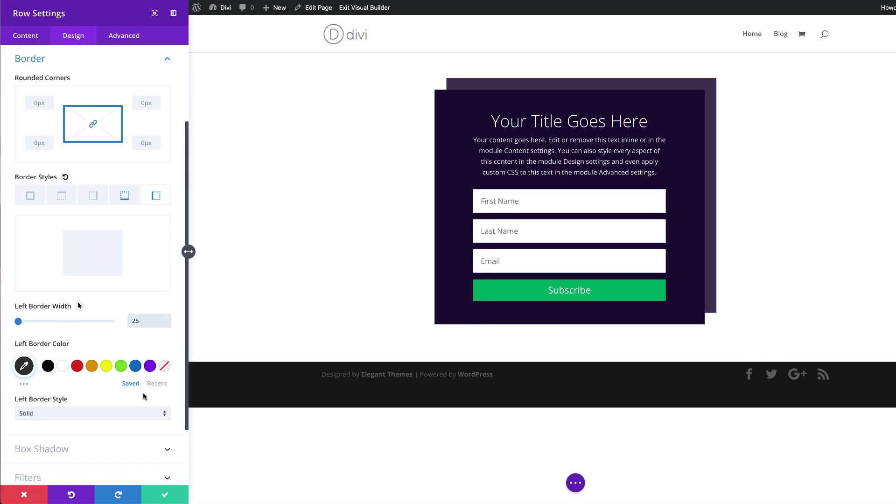
click(164, 365)
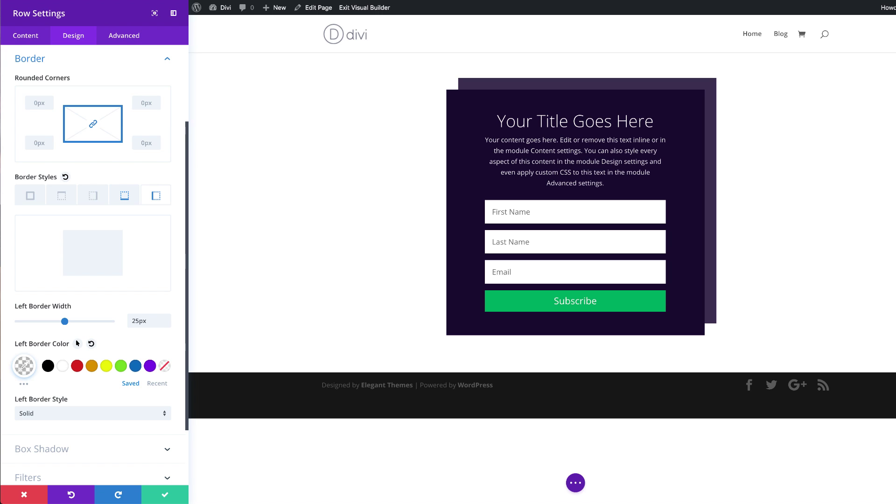
Step: Add a hard-edged offset box shadow to the row with horizontal position 50px, vertical position -50px and spread strength -25px
scroll(87, 387, down, 2)
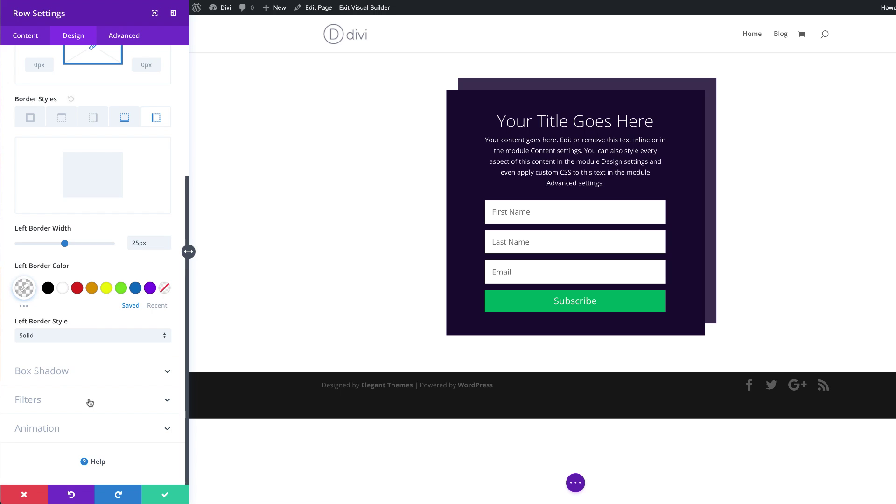
click(64, 372)
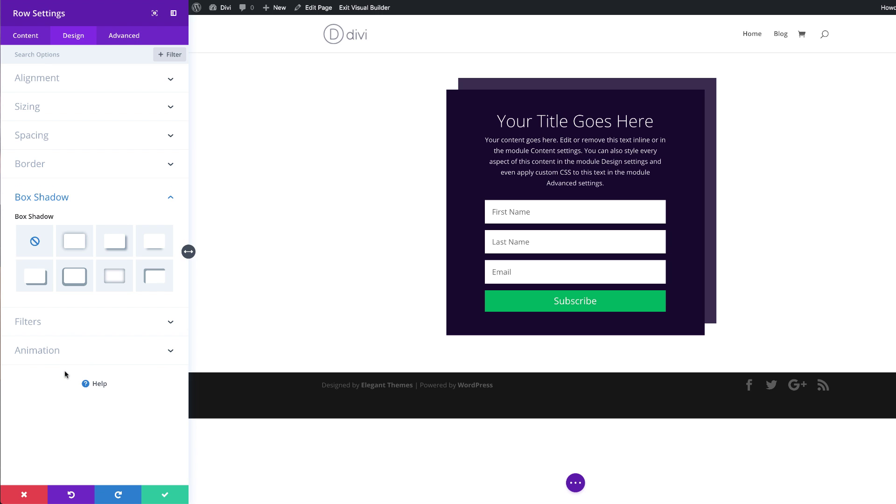
click(46, 279)
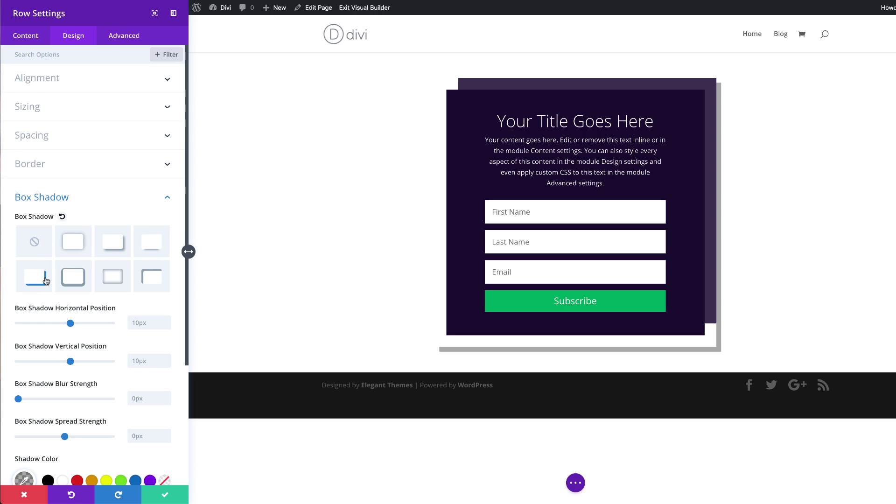
click(142, 322)
text(50)
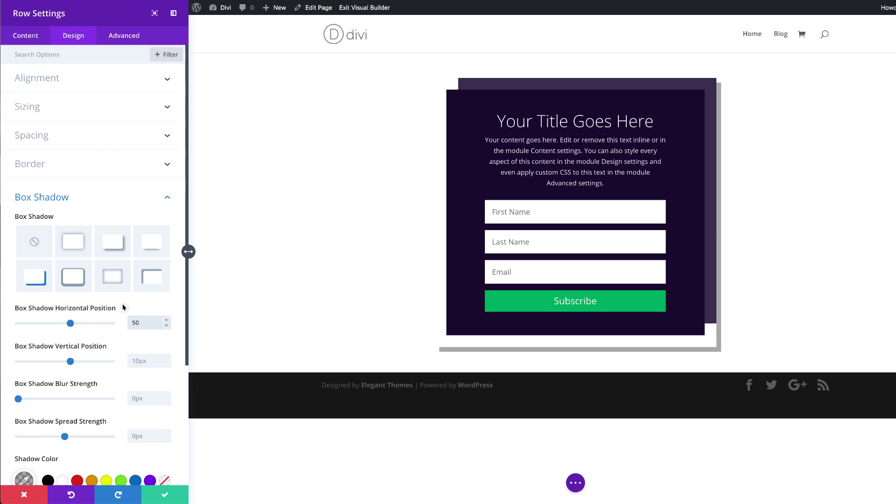
click(145, 362)
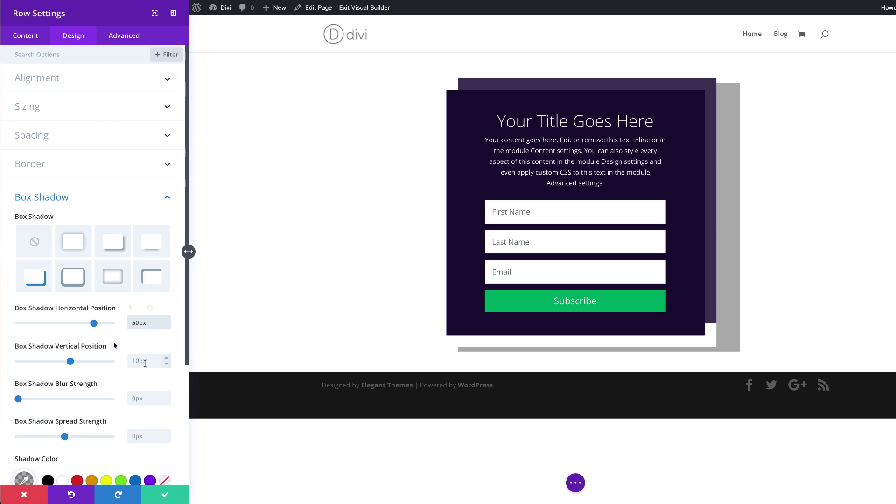
text(-50px)
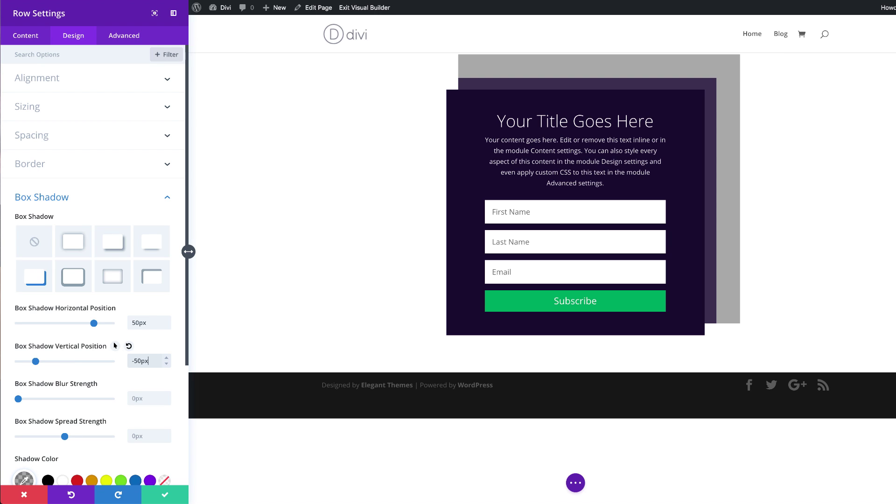
scroll(113, 437, down, 1)
click(144, 427)
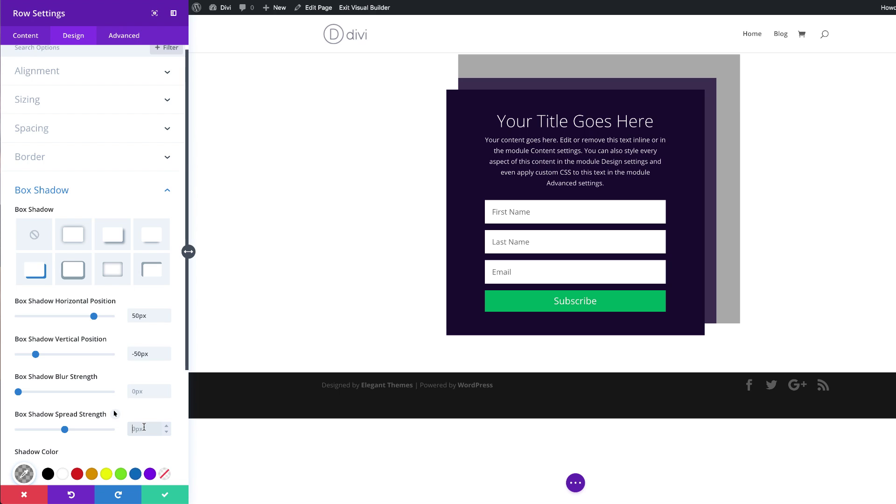
text(-25px)
Step: Set the row's shadow color to rgba(26,10,56,0.55) and save the row settings
scroll(86, 432, down, 4)
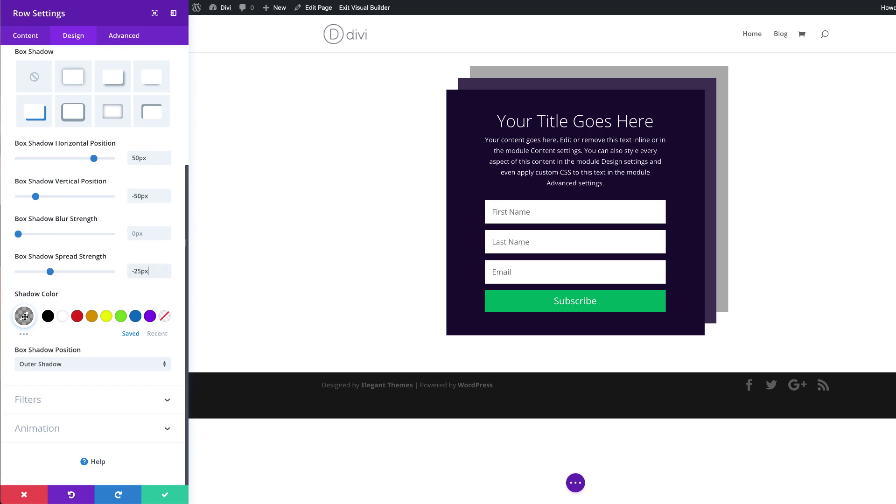
click(24, 317)
double_click(42, 318)
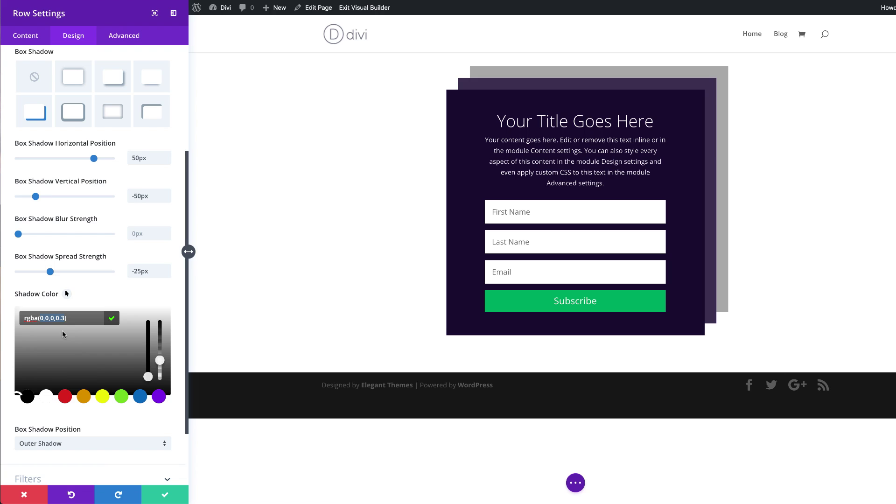
text(26,10,56,0.55)
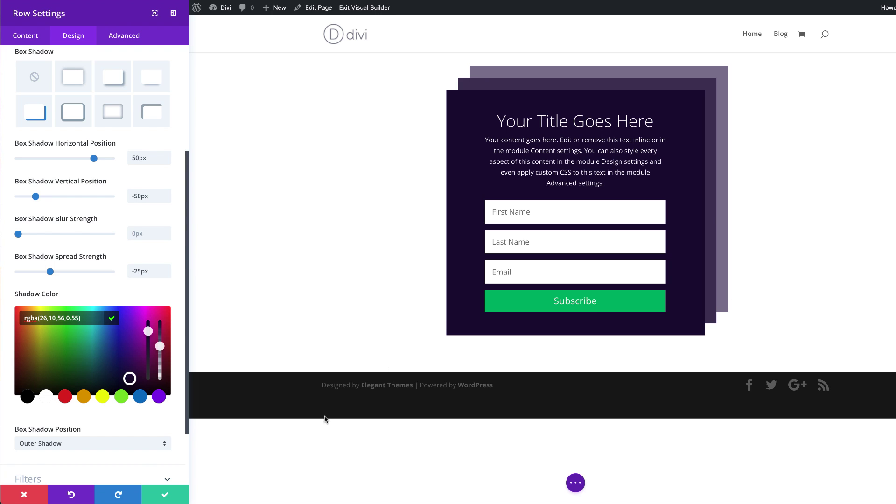
click(165, 495)
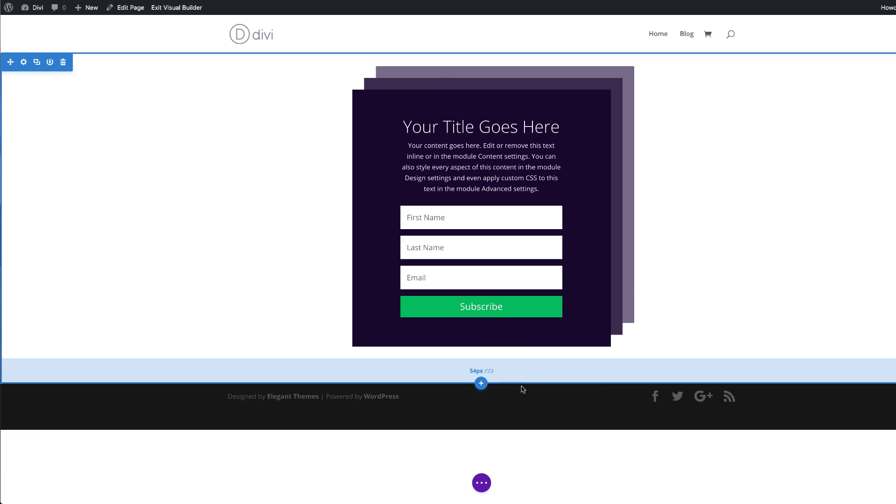
Step: Add a new section below the first one with a single-column row containing an Email Optin module
click(481, 383)
click(429, 357)
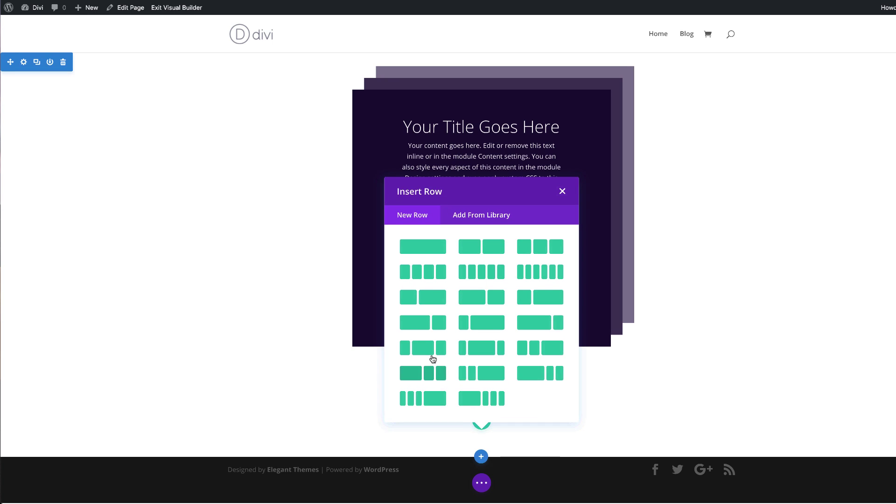
click(427, 246)
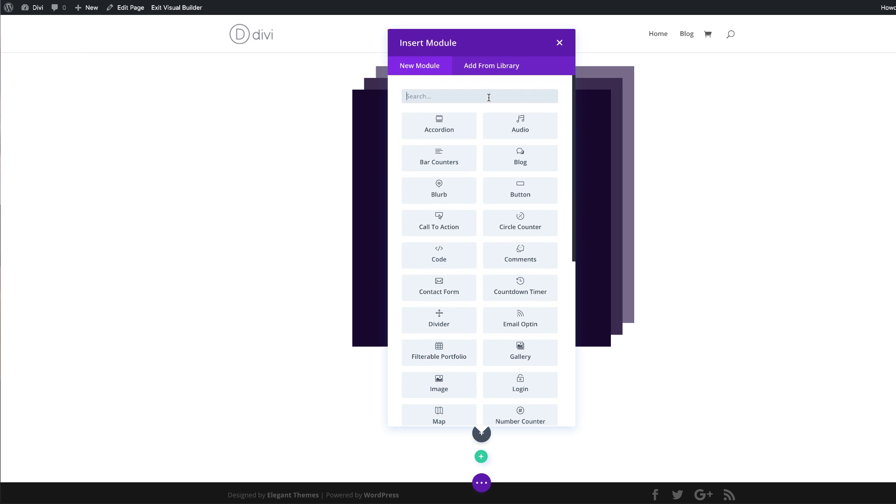
text(email)
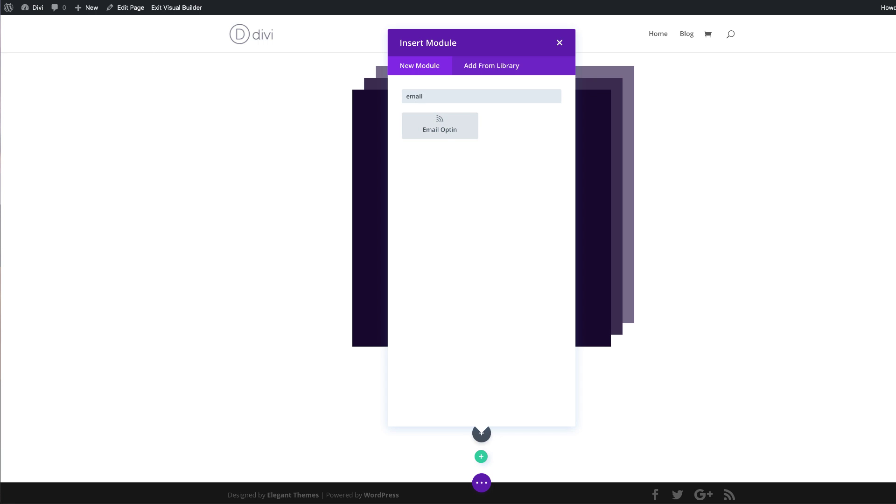
click(444, 134)
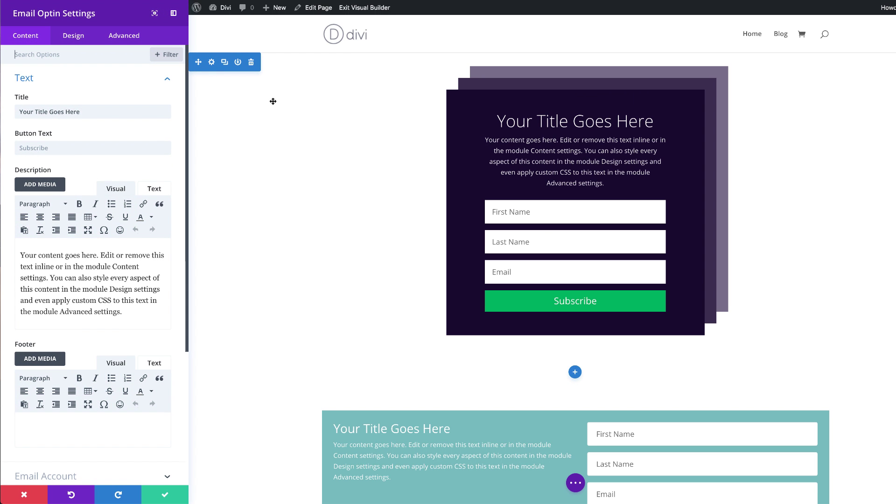
Step: Set the new opt-in's title to "Join our email list" and its footer text to "no spam, we promise."
triple_click(86, 113)
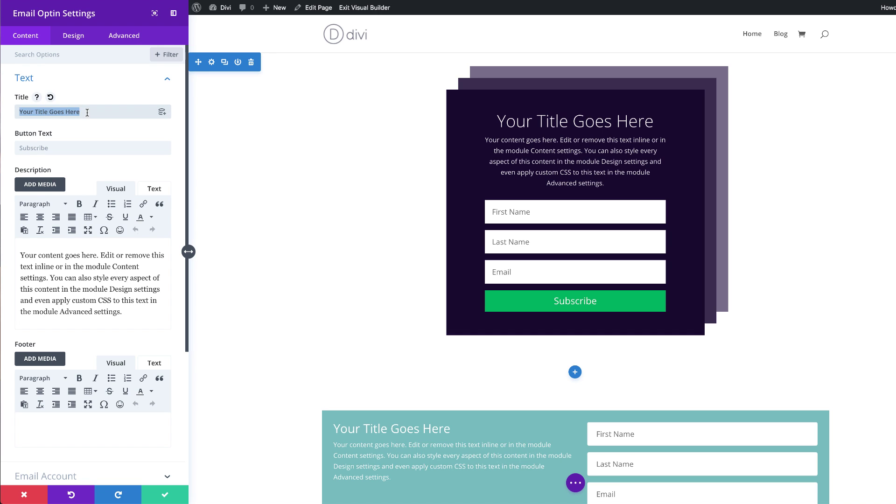
text(Join our email list)
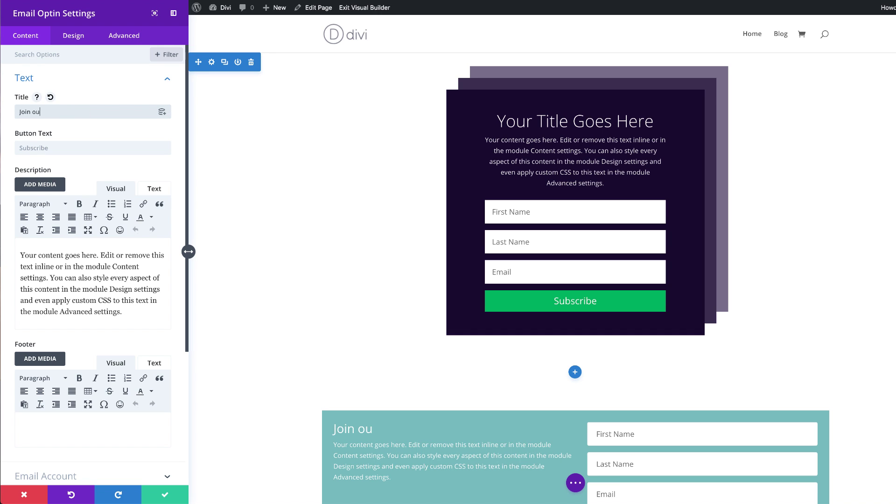
click(83, 426)
text(no spam, w)
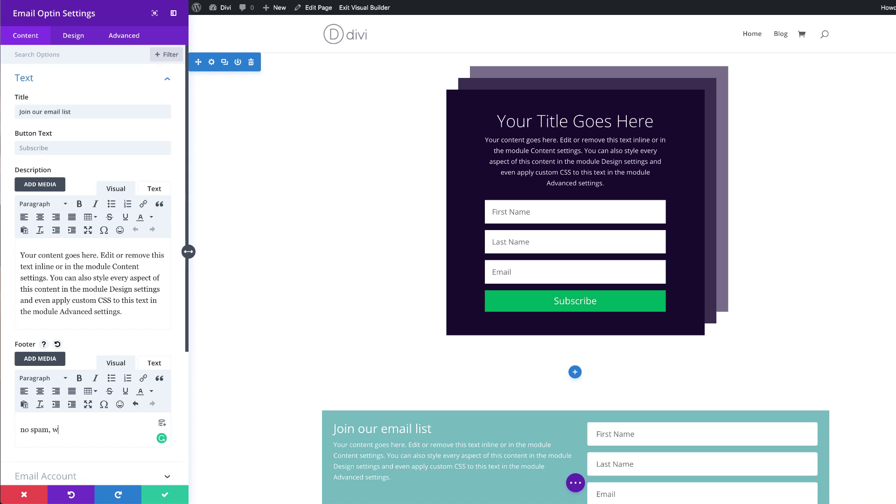
text(e promise.)
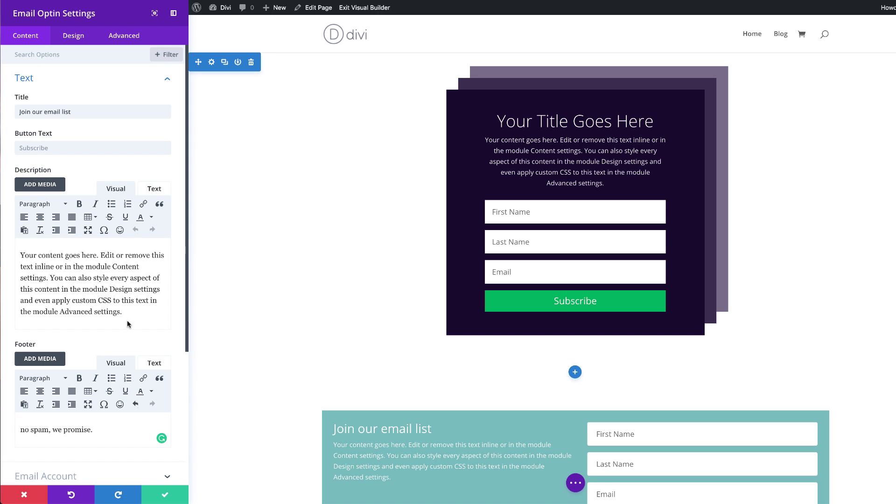
scroll(374, 344, down, 3)
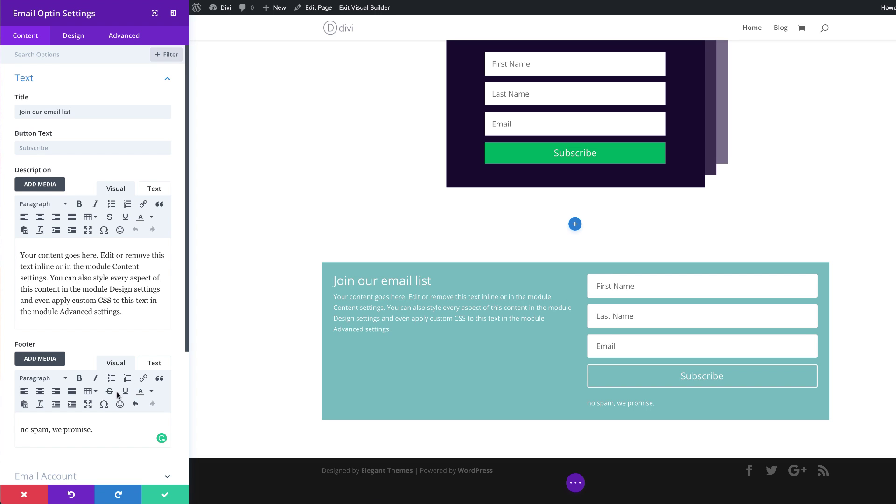
Step: Set the email opt-in's background color to #121212 and save the module settings
scroll(117, 395, down, 5)
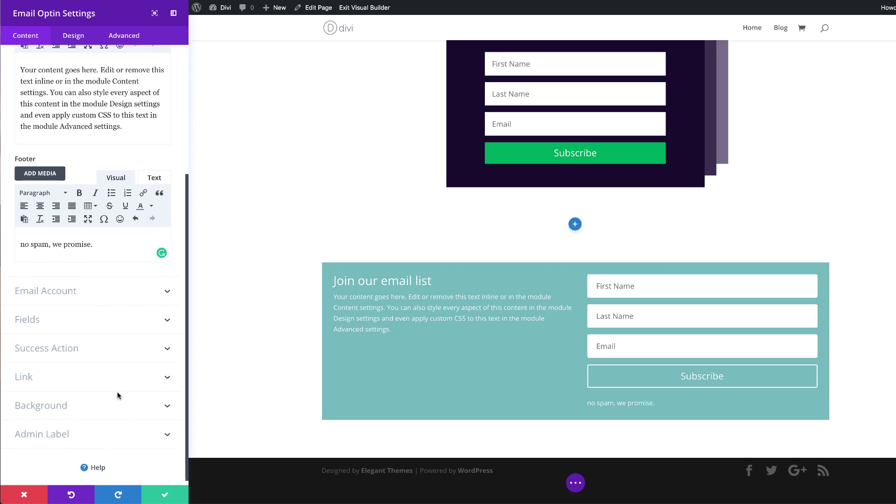
click(57, 399)
click(58, 321)
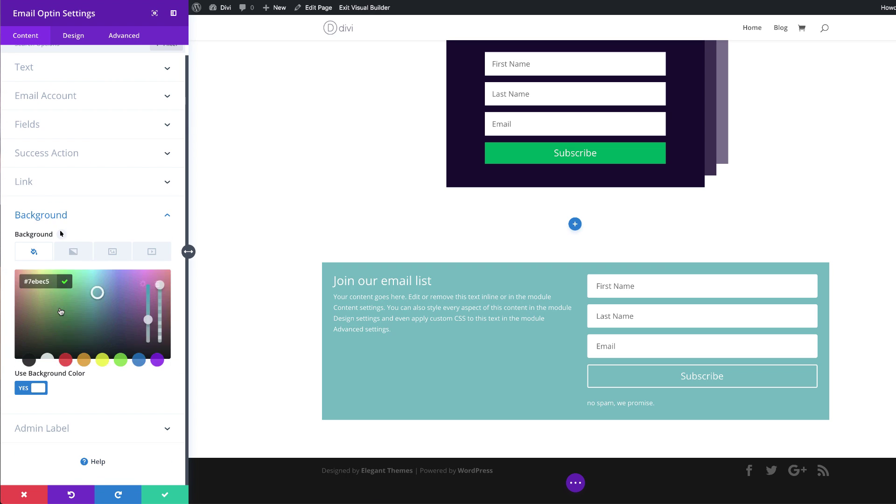
double_click(53, 282)
text(121212)
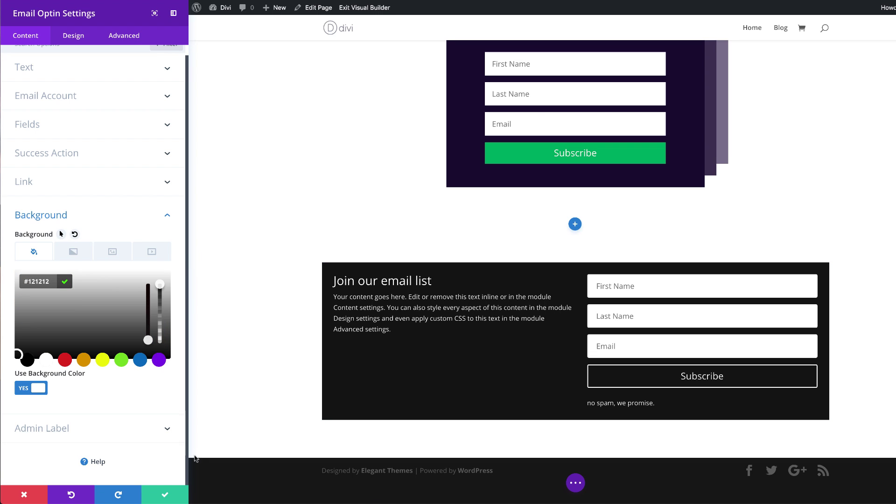
click(164, 497)
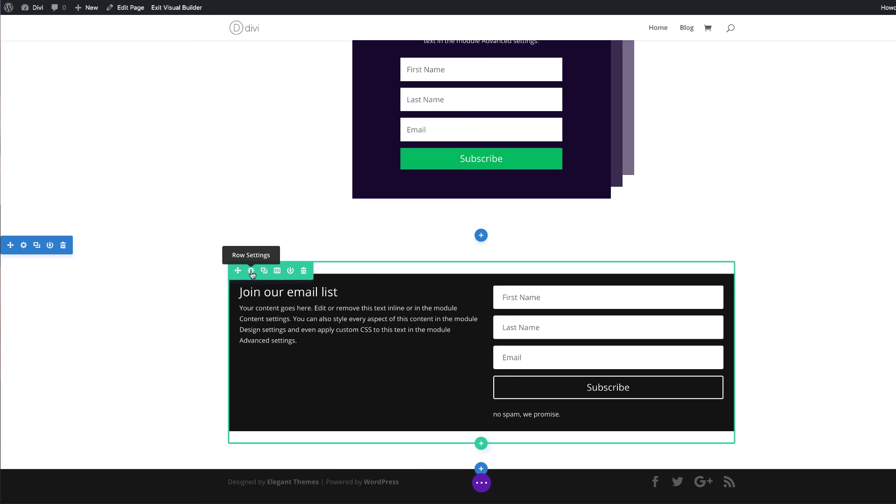
Step: Enable a custom width for the second opt-in's row and switch its unit to percent
click(251, 271)
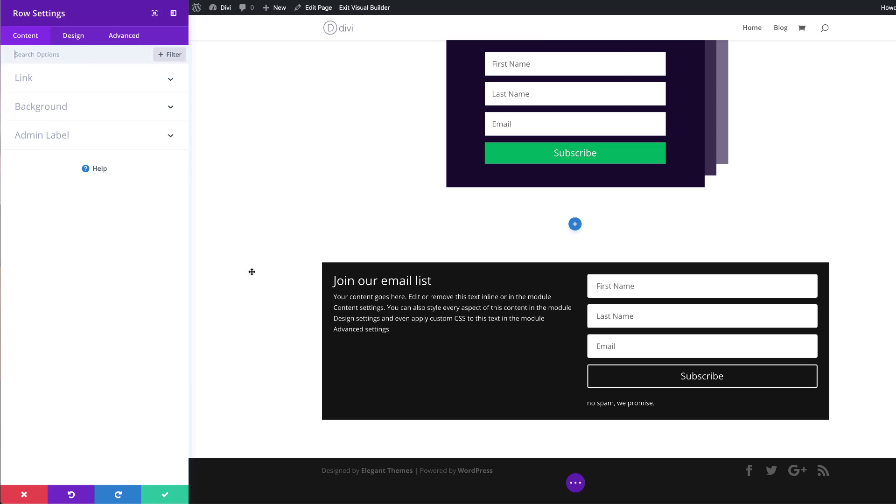
click(78, 41)
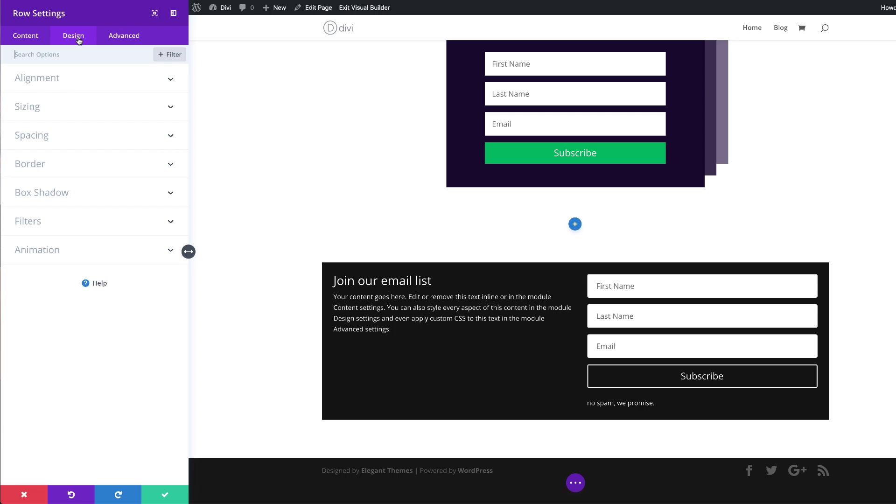
click(37, 110)
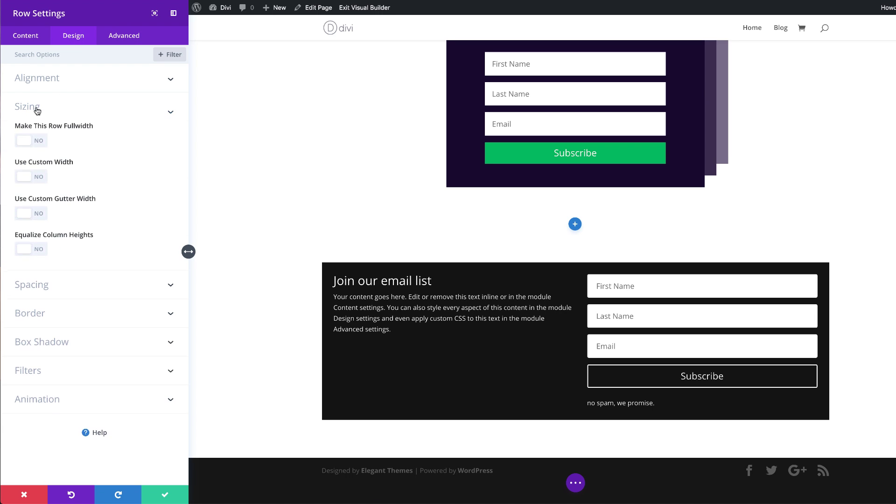
click(41, 182)
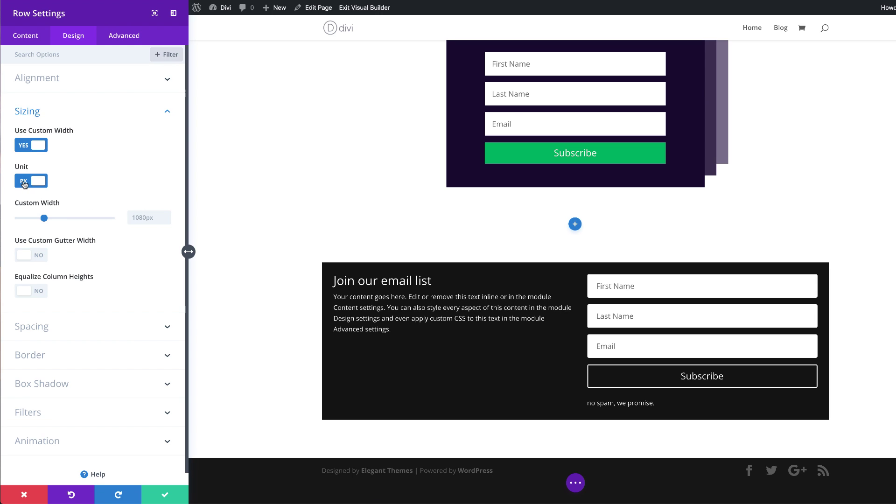
click(25, 184)
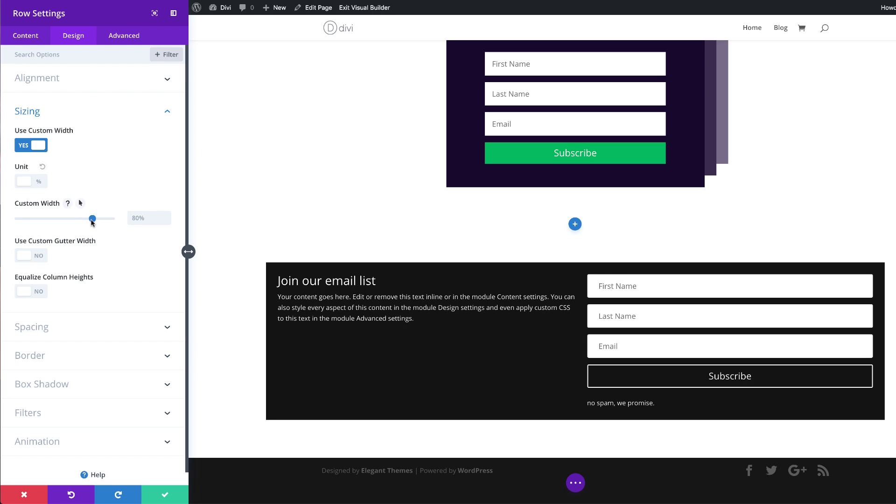
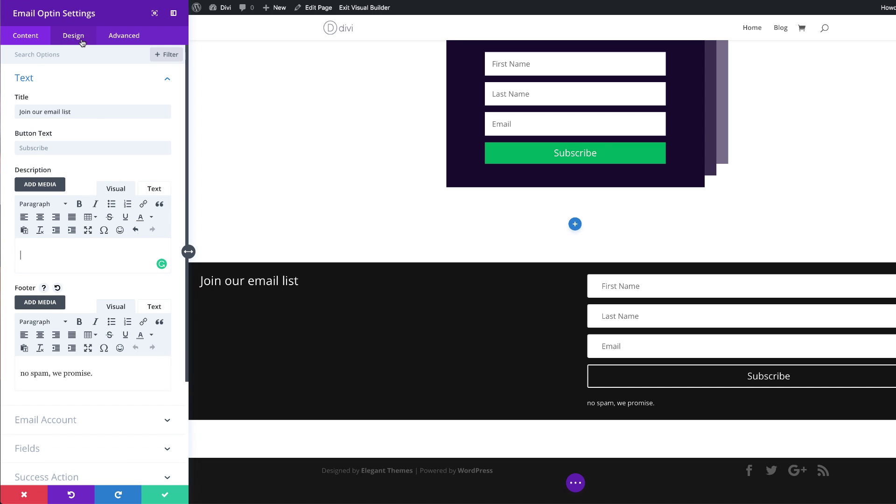
Step: Set the email opt-in's layout to Body On Top, Form On Bottom
scroll(77, 312, down, 3)
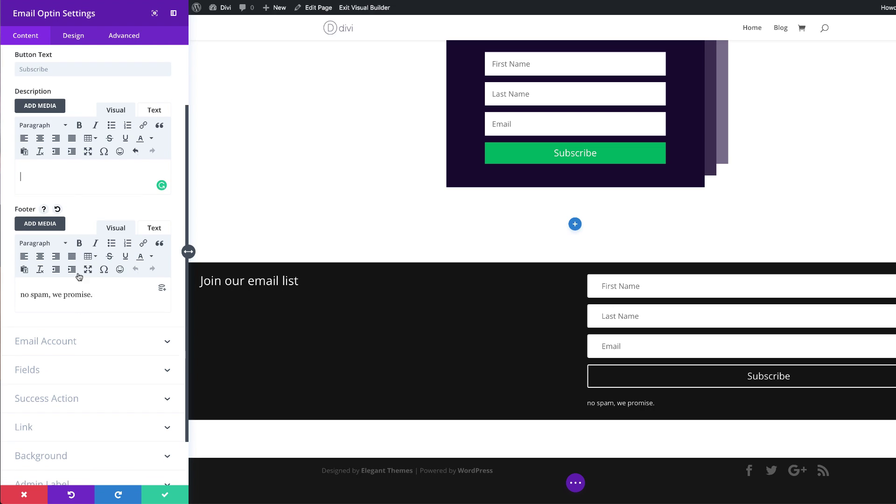
click(76, 38)
click(42, 80)
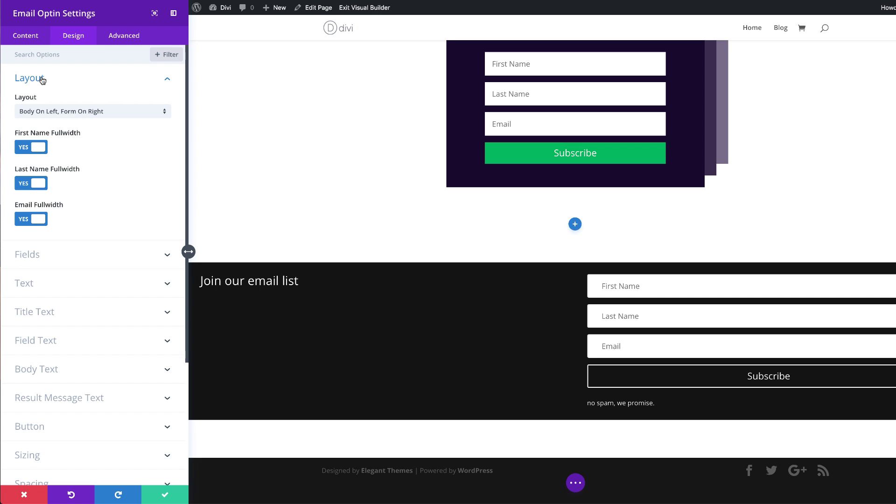
click(112, 114)
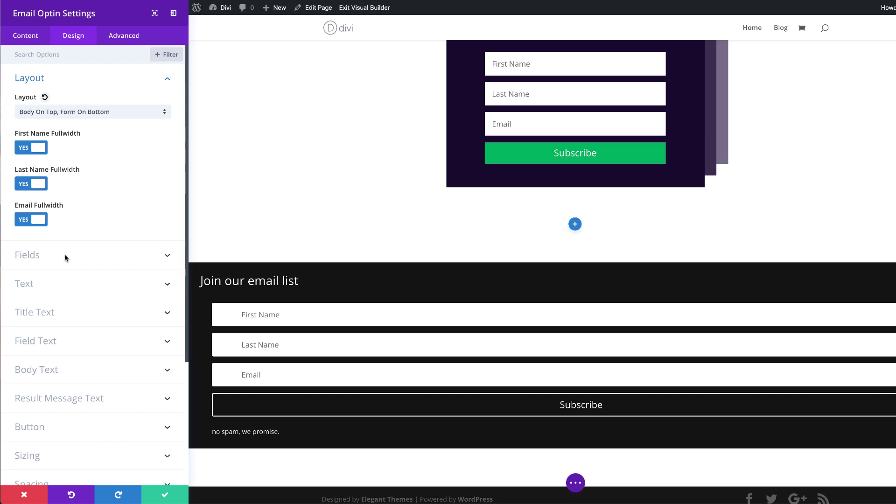
Step: Make the form field background fully transparent with the color rgba(0,0,0,0)
click(39, 258)
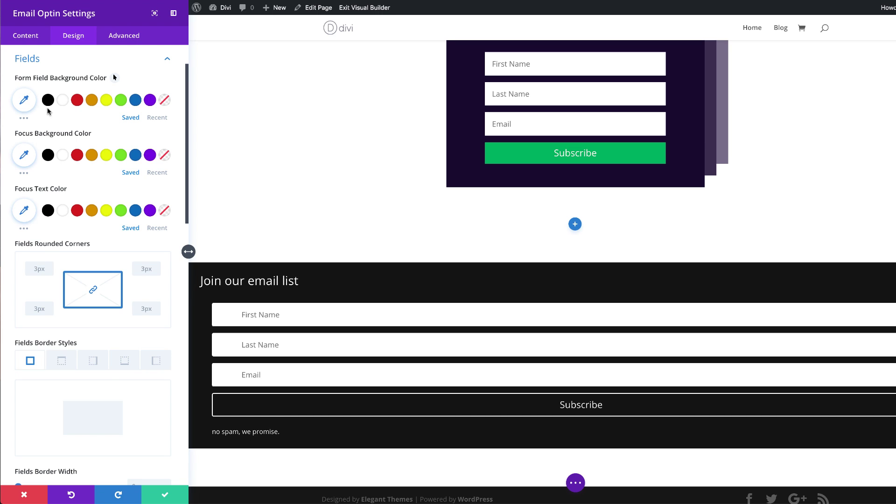
click(25, 100)
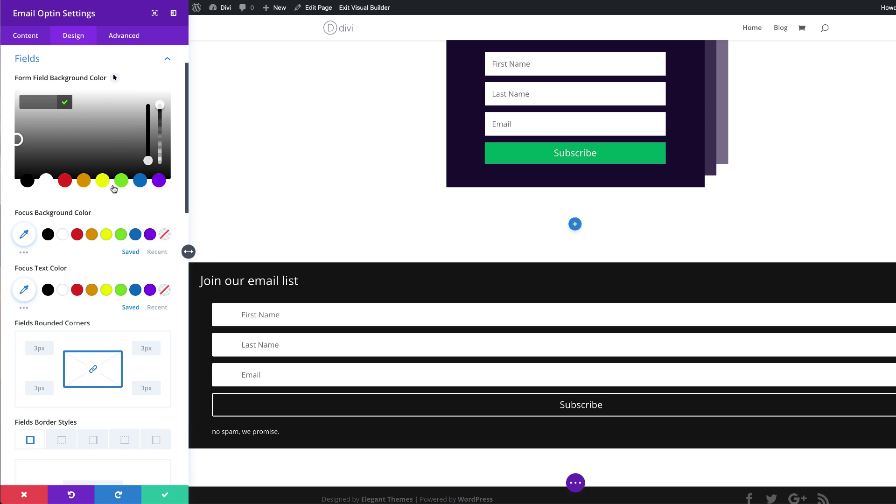
click(160, 109)
click(90, 112)
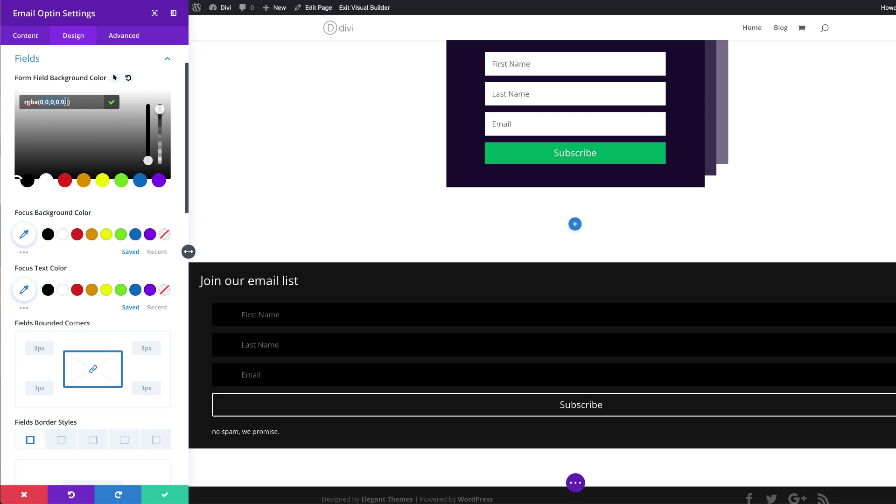
text(0,0,0,0)
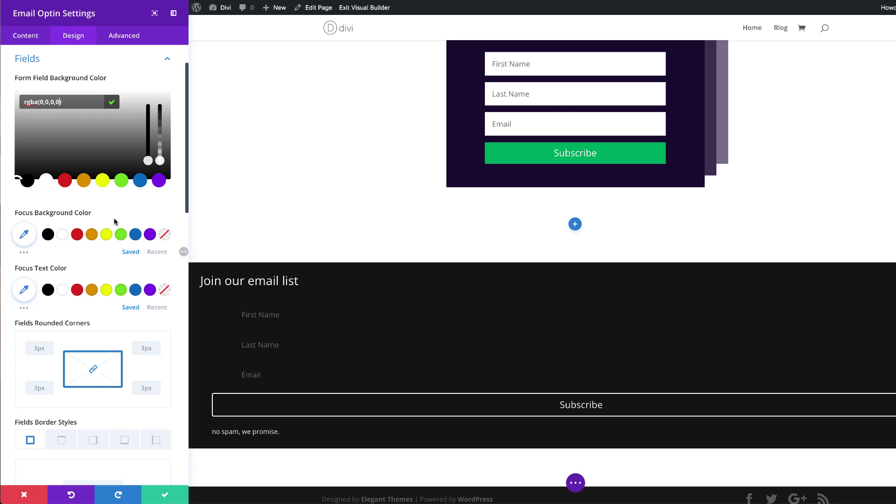
Step: Set all rounded corners of the form fields to 0px
click(38, 351)
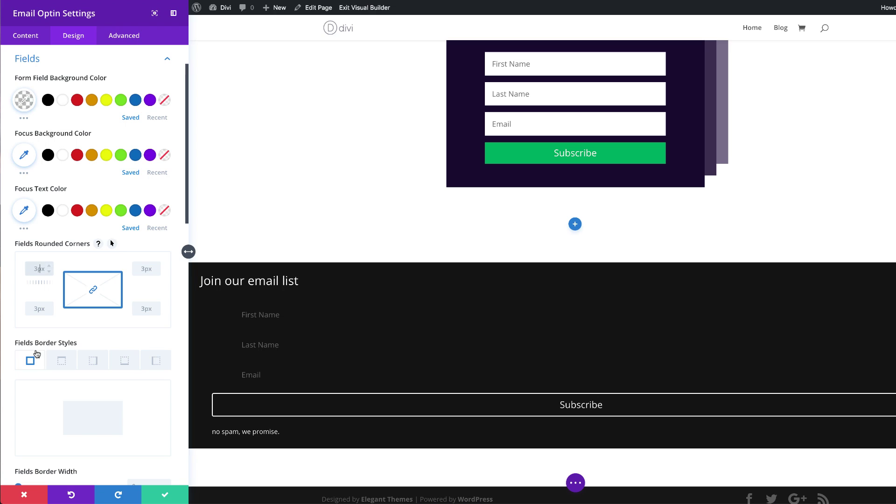
key(BackSpace)
text(0)
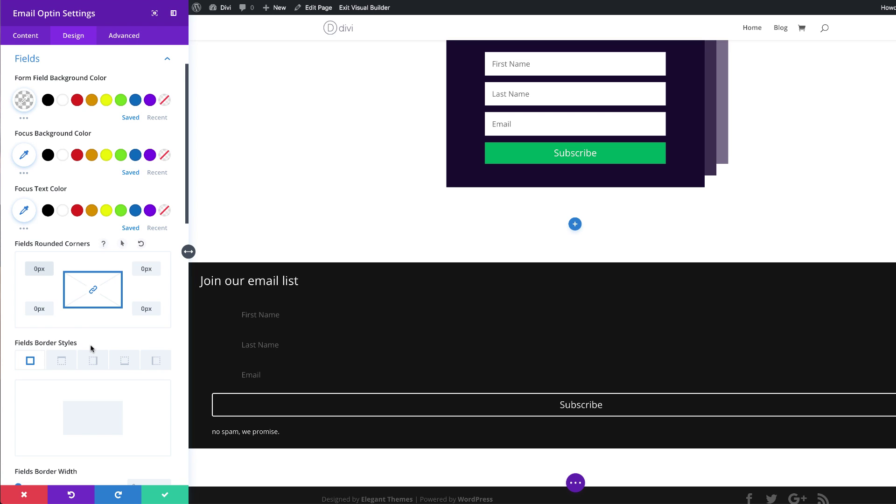
Step: Give the form fields a 2px white border on all sides
scroll(90, 349, down, 5)
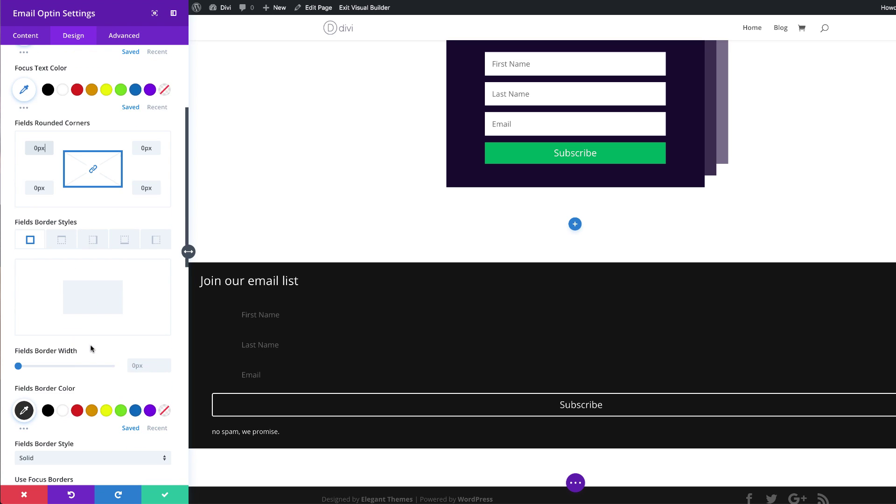
click(140, 366)
text(2)
scroll(69, 349, down, 3)
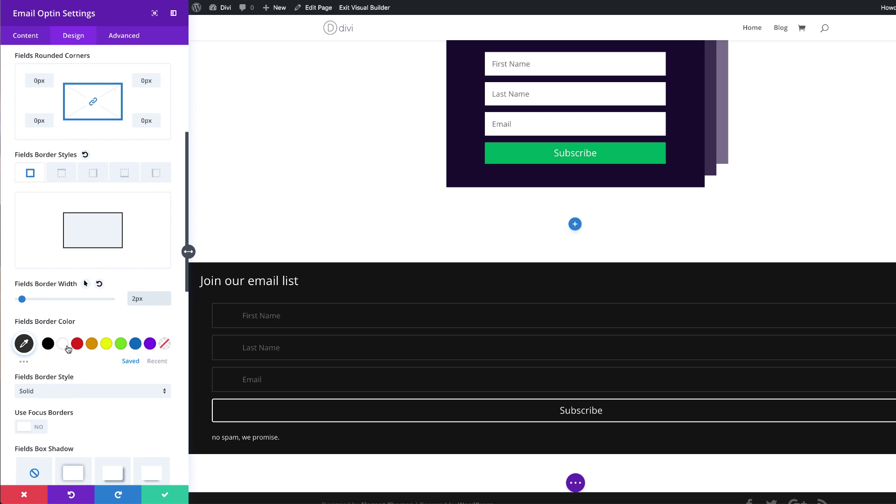
click(65, 345)
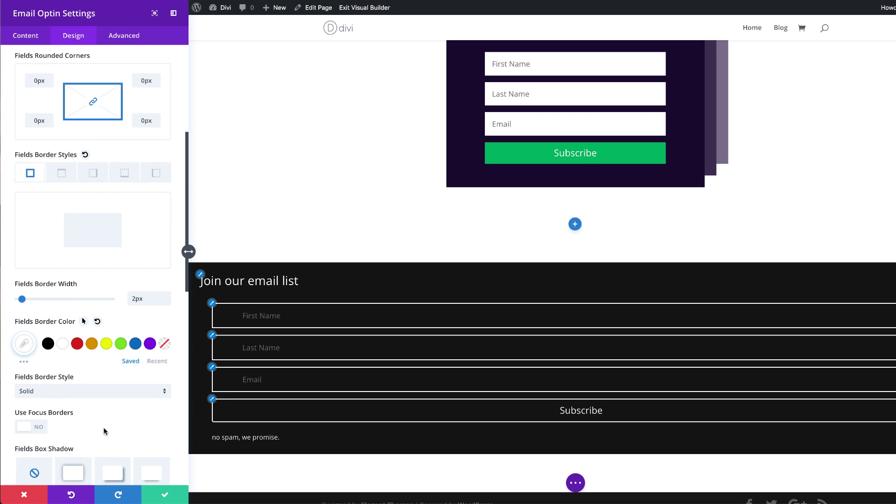
Step: Set the opt-in's text orientation to centered
scroll(103, 430, down, 10)
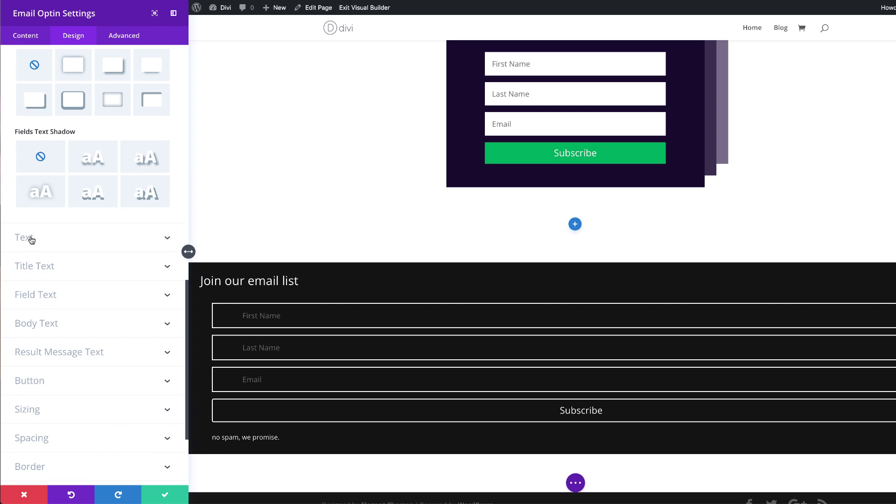
click(30, 239)
click(75, 96)
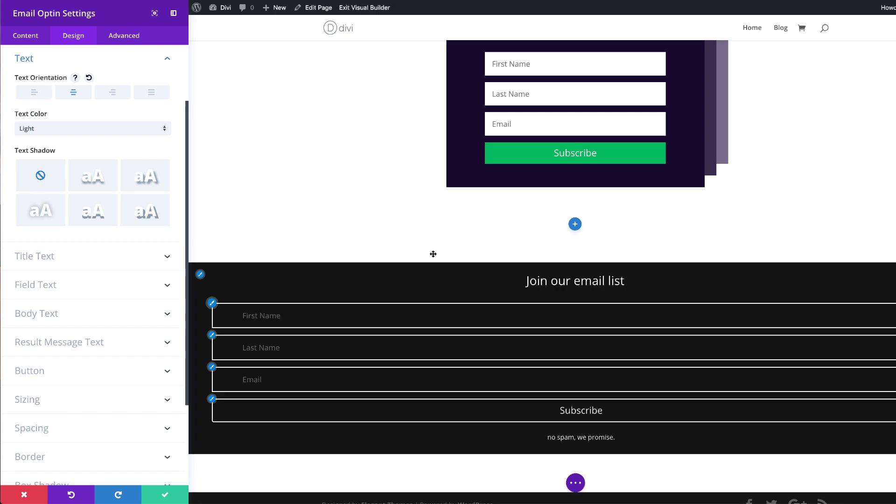
Step: Style the opt-in's title with the Lato font in Light weight and uppercase
click(201, 276)
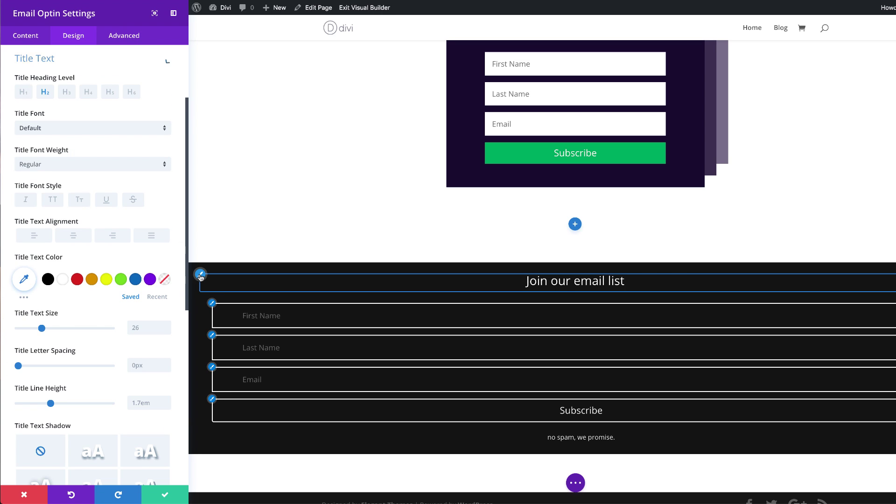
click(53, 133)
click(81, 43)
text(lato)
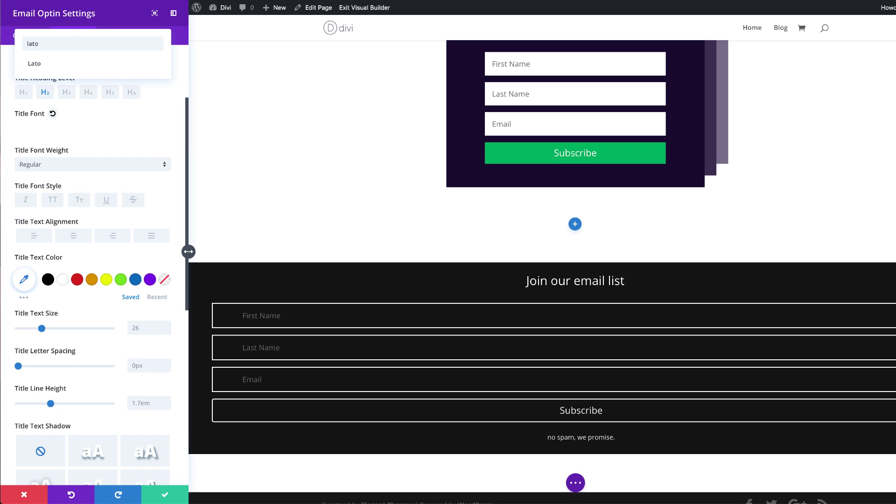
click(49, 64)
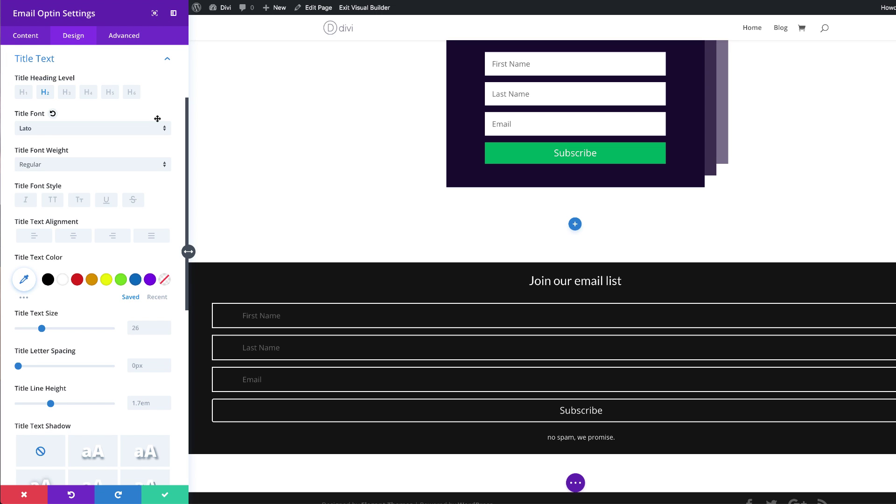
click(100, 164)
click(100, 189)
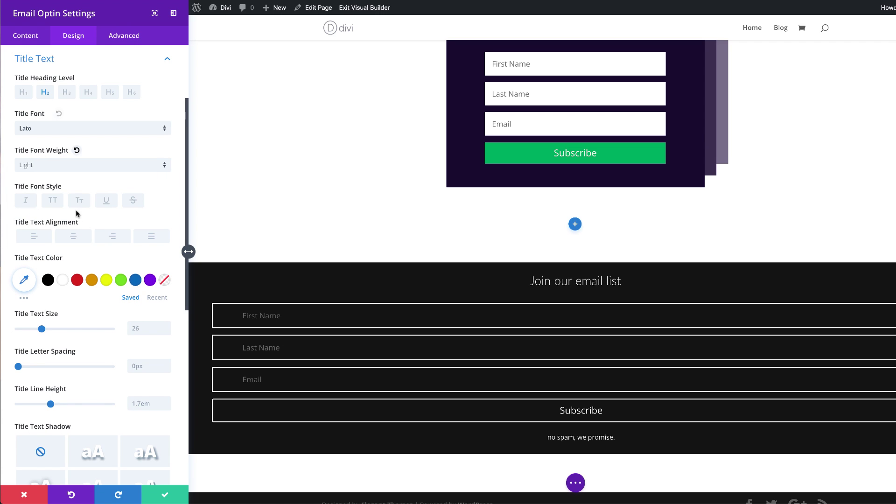
click(54, 201)
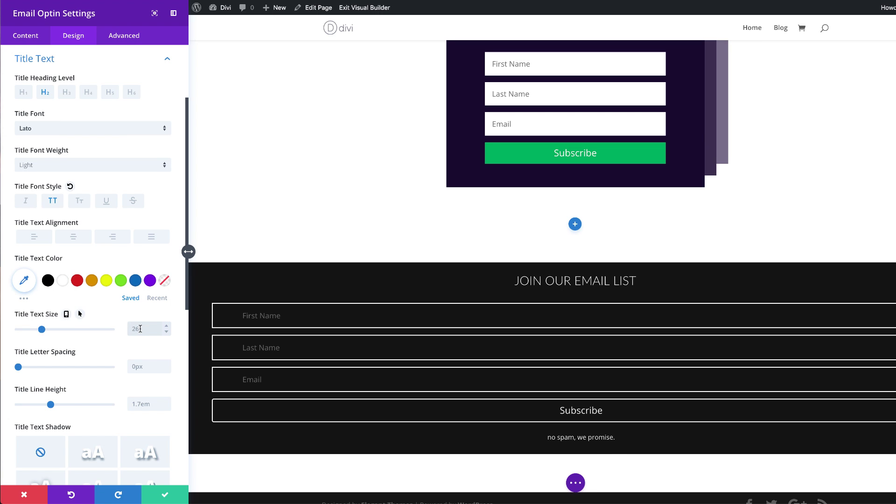
Step: Set the opt-in's title text size to 4vw and its line height to 1em
text(4vw)
click(149, 403)
key(ctrl+a)
text(1)
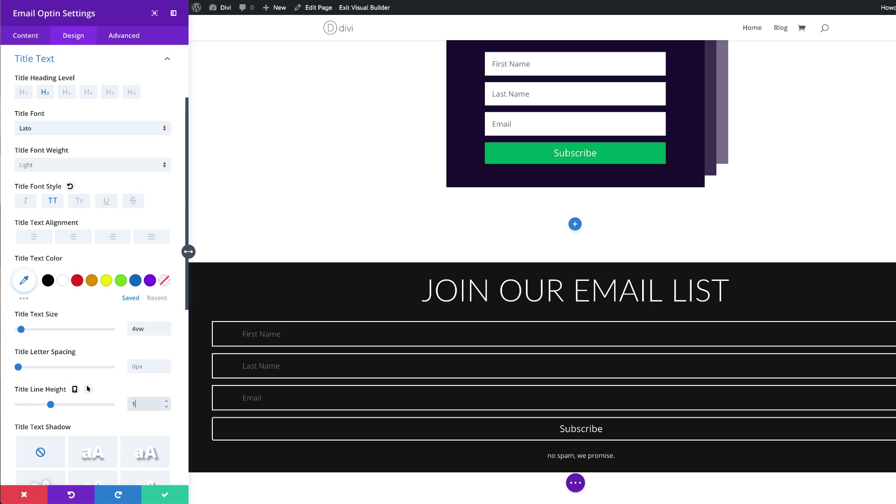
text(em)
Step: Make the form fields' focus text color white (#ffffff)
scroll(98, 415, down, 3)
scroll(93, 234, up, 4)
click(28, 54)
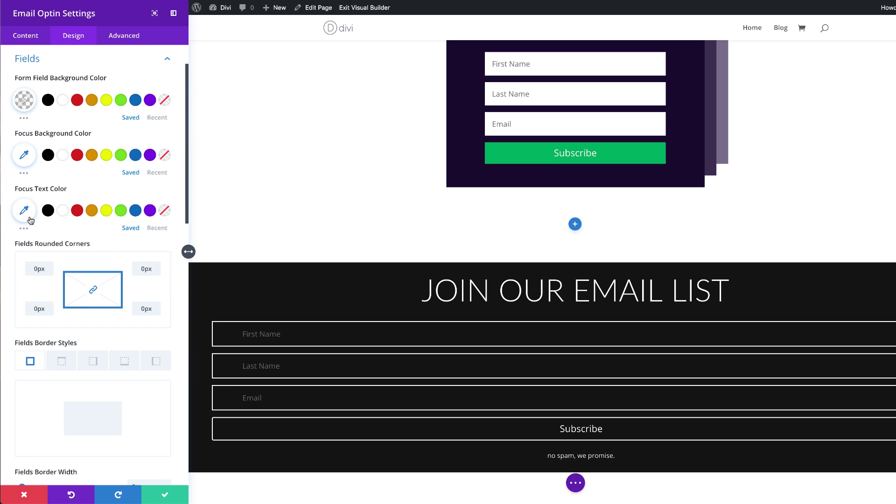
click(62, 211)
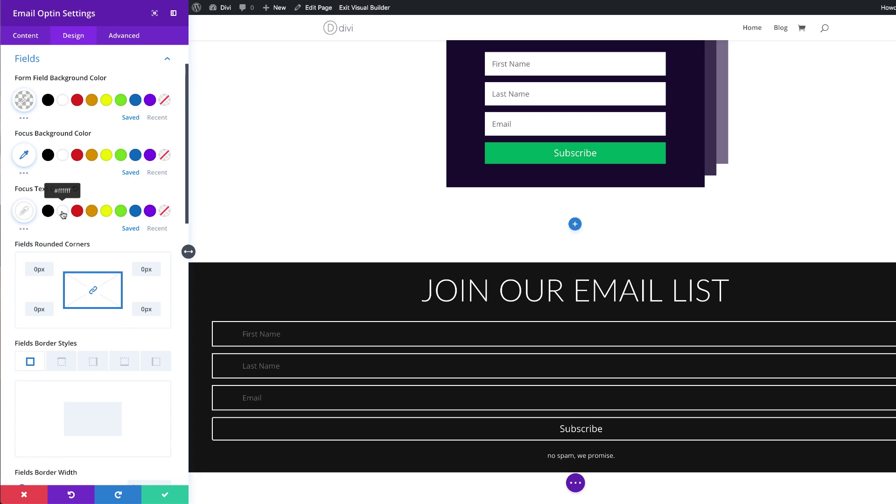
Step: Change the field text font to Lato
scroll(62, 215, down, 5)
click(77, 184)
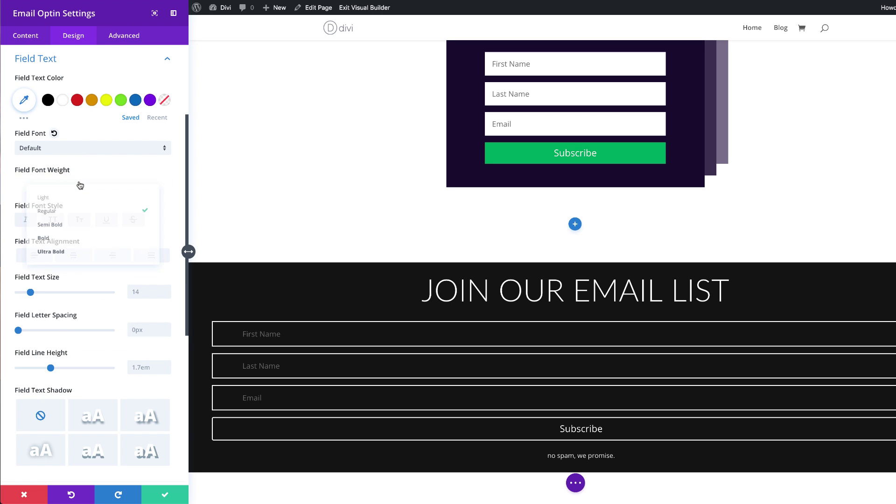
click(74, 152)
click(74, 152)
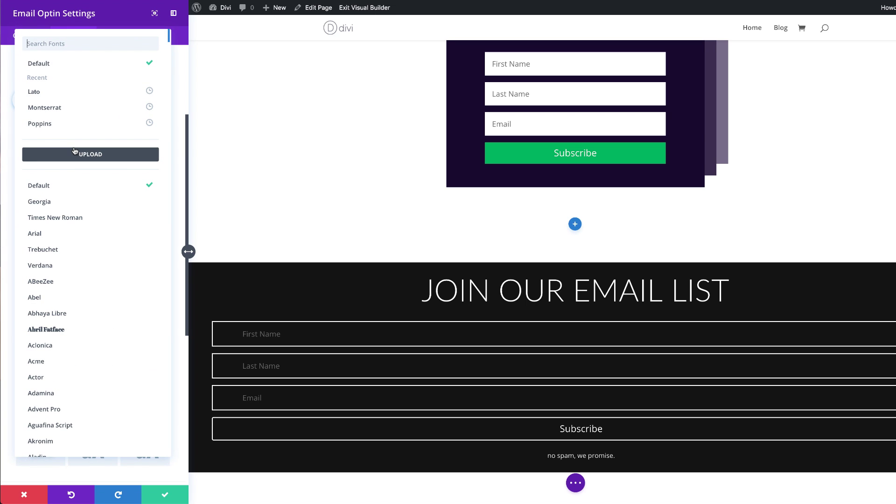
click(50, 91)
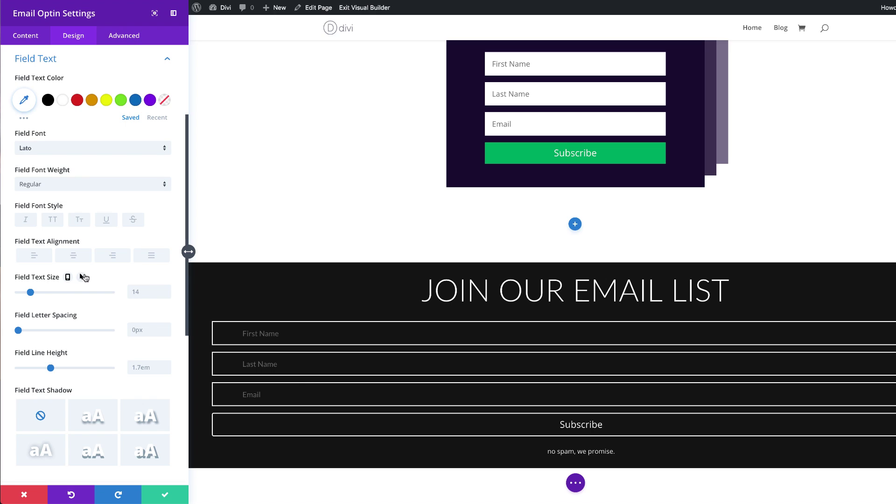
Step: Set the field text size to 3.5vw and its font weight to Light
click(140, 292)
text(3.5vw)
click(70, 184)
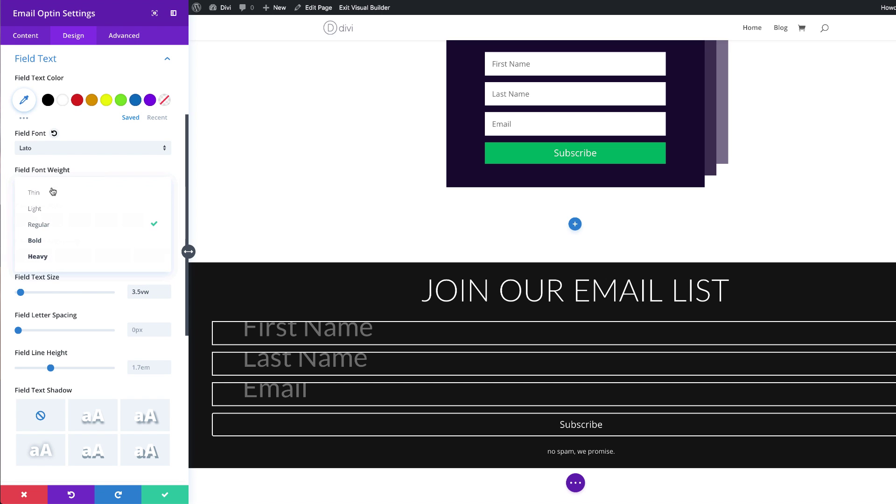
click(55, 209)
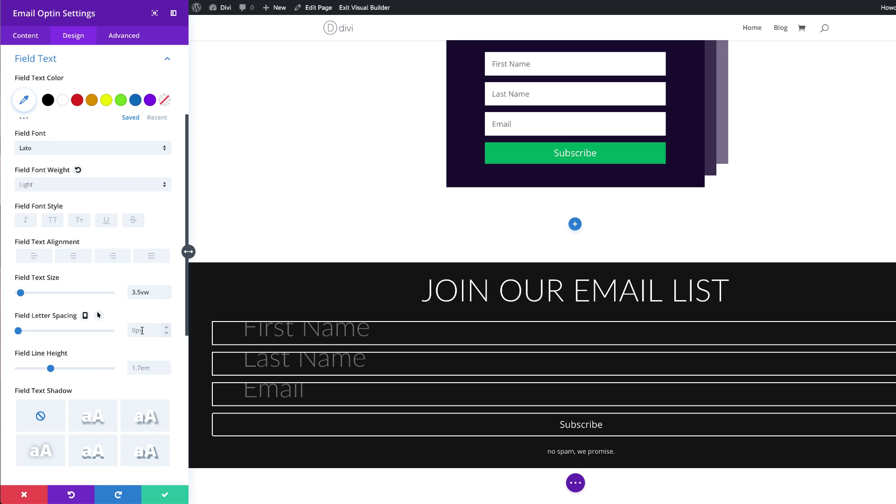
Step: Set the field text's letter spacing to 0.1em and its line height to 1.3em
text(0.1em)
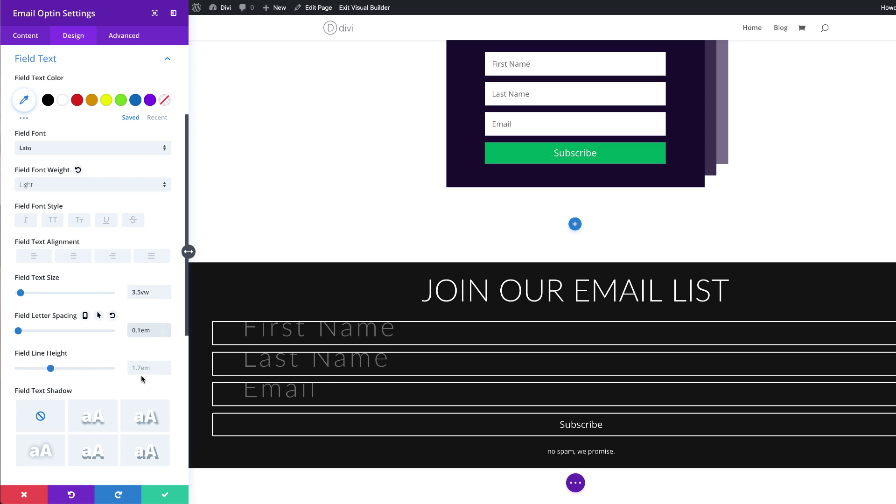
click(139, 367)
text(1.3)
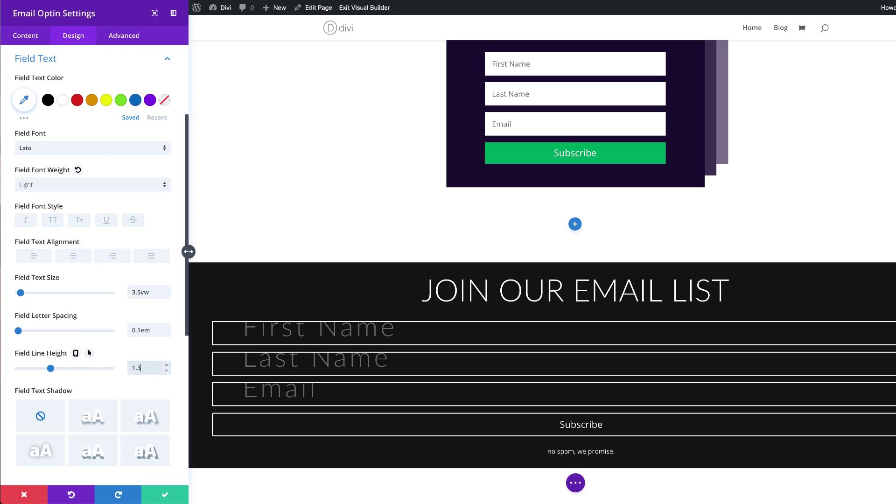
text(em)
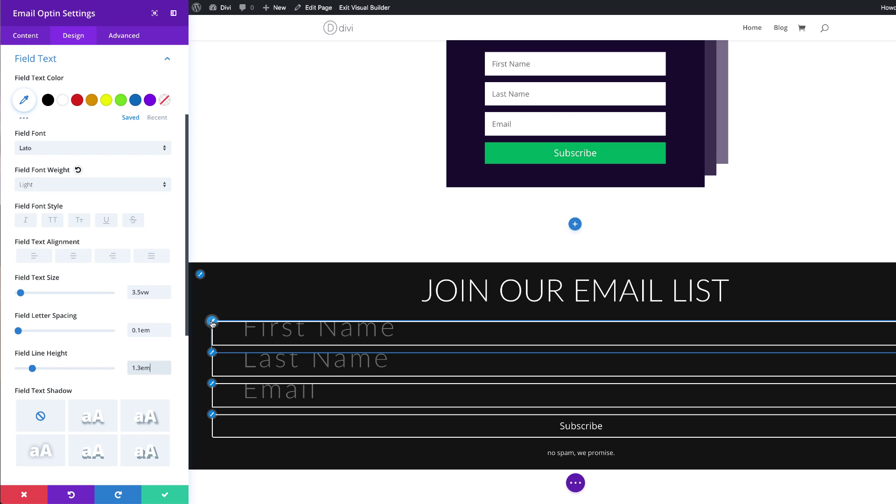
Step: Remove the form fields' border on all sides and give only the bottom side a thin border line
click(213, 322)
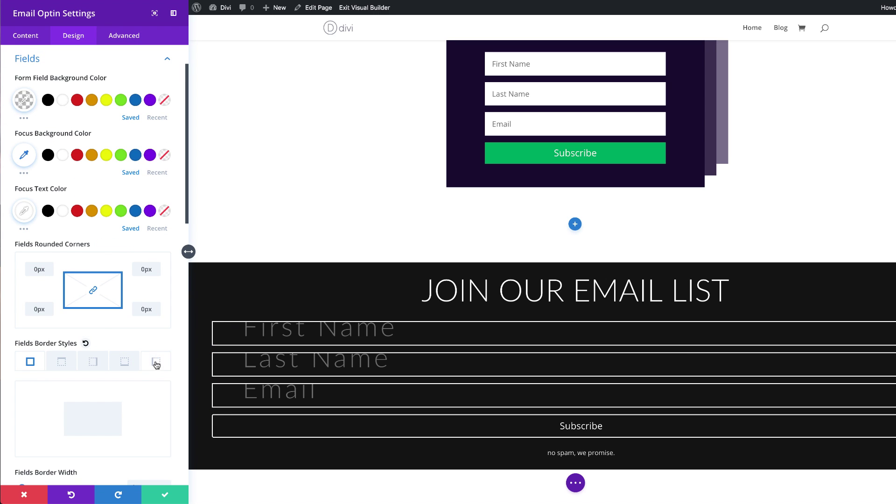
click(124, 362)
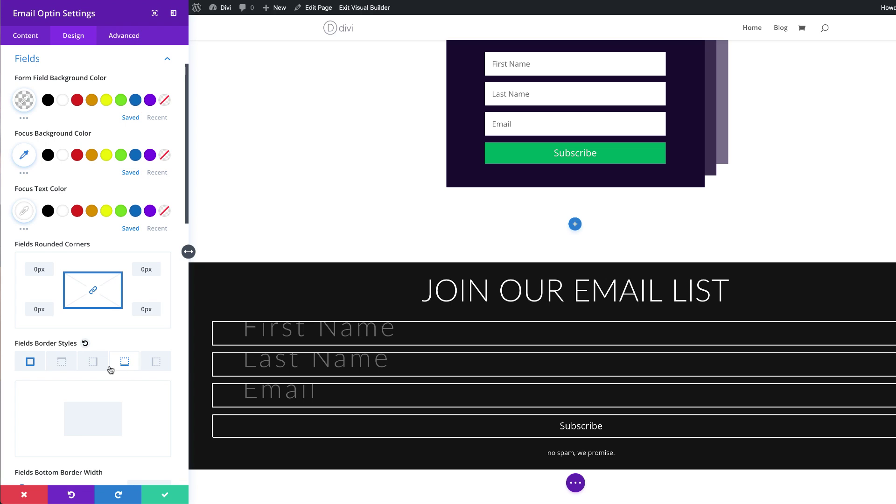
scroll(32, 326, down, 2)
click(30, 278)
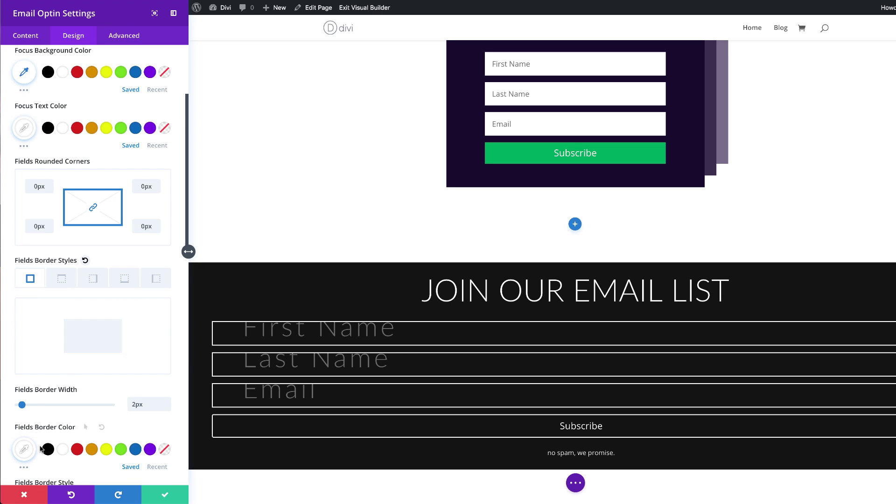
drag(20, 405, 8, 406)
click(125, 278)
drag(19, 405, 24, 404)
Step: Reduce the field text size to 2vw
scroll(58, 361, down, 10)
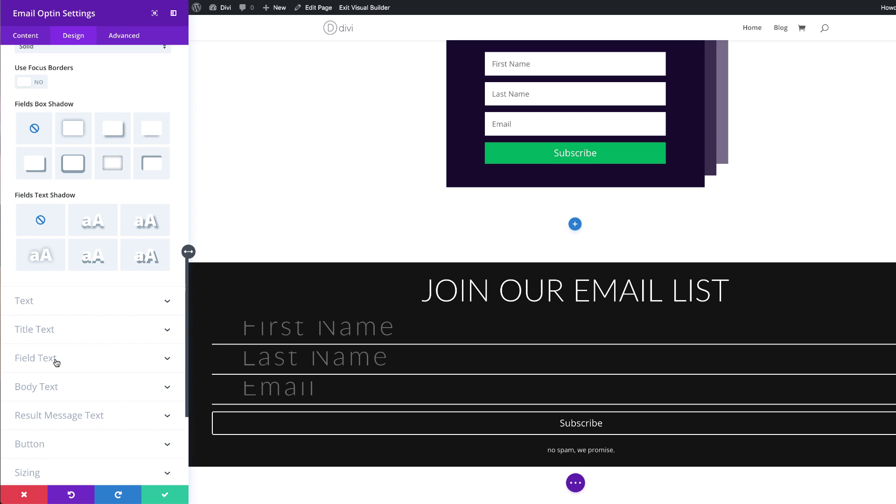
click(56, 363)
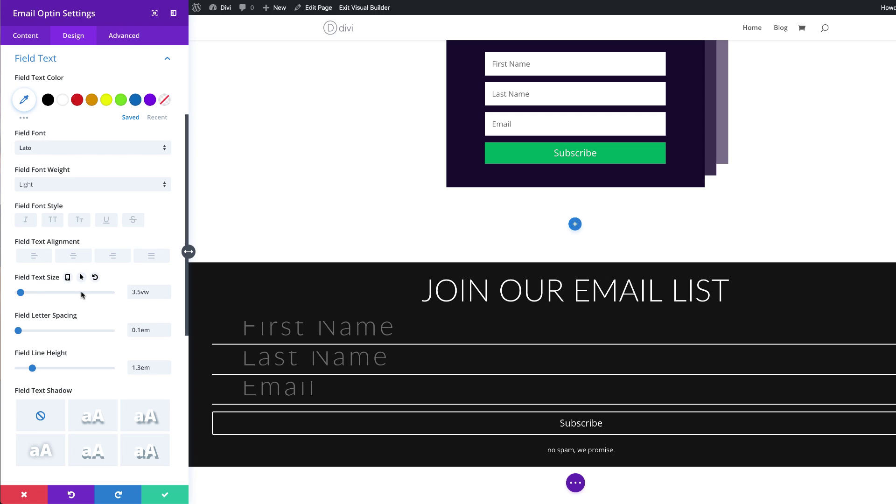
click(167, 295)
click(167, 296)
click(167, 296)
click(166, 296)
click(167, 296)
click(166, 296)
click(167, 295)
click(167, 296)
click(167, 296)
click(167, 296)
click(167, 296)
click(167, 296)
click(166, 296)
click(166, 296)
click(167, 296)
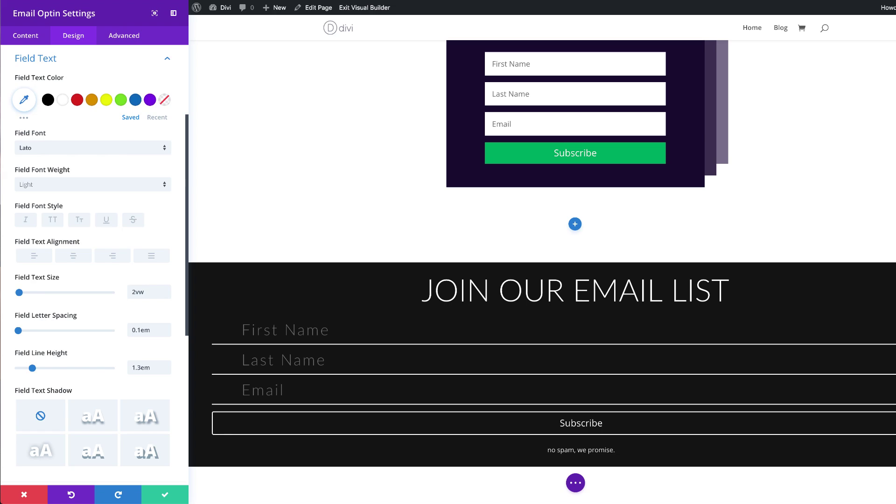
Step: Set the opt-in's body text letter spacing to 0.5em
scroll(131, 328, down, 3)
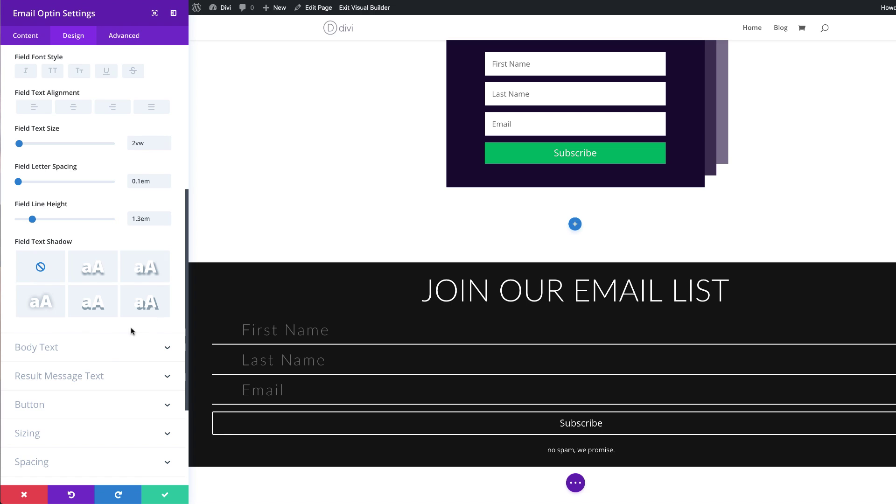
click(53, 348)
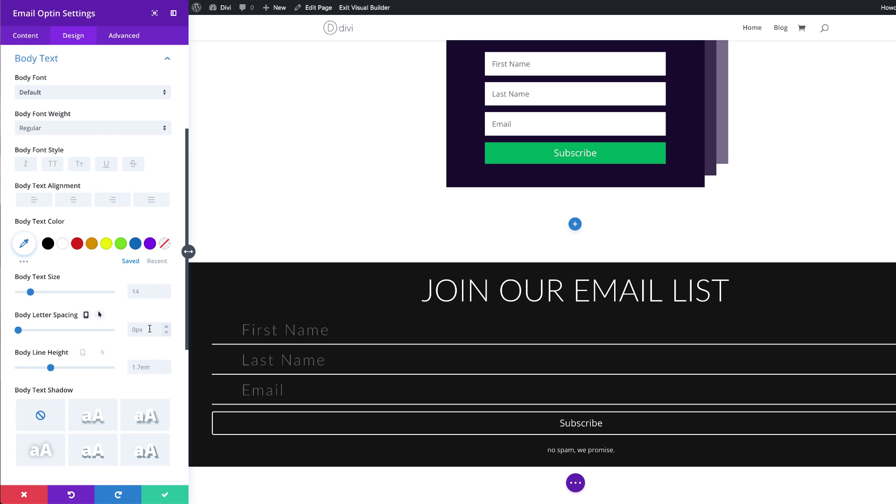
click(150, 329)
text(0.5em)
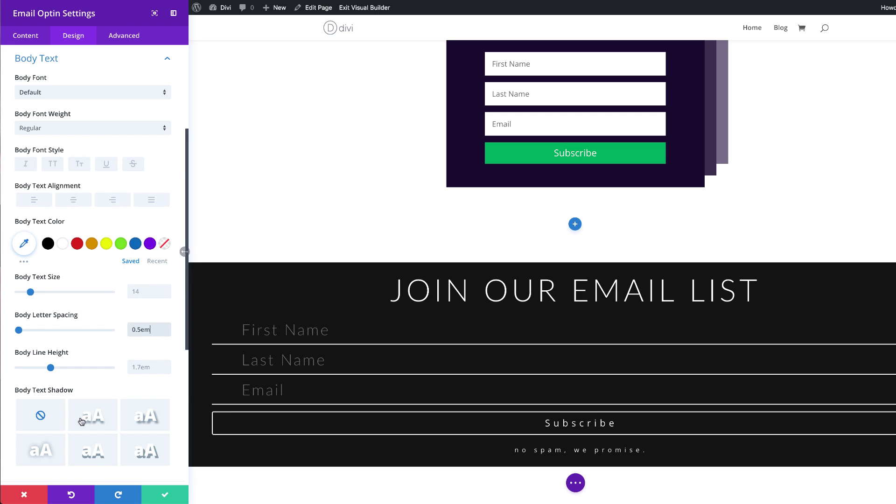
Step: Enable custom styles for the opt-in's button and set its text size to 4vw
scroll(103, 420, down, 5)
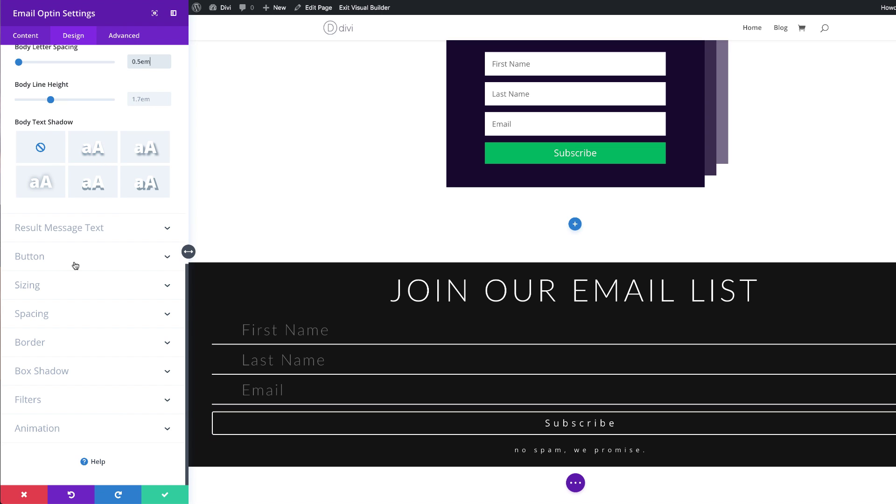
click(57, 256)
click(41, 252)
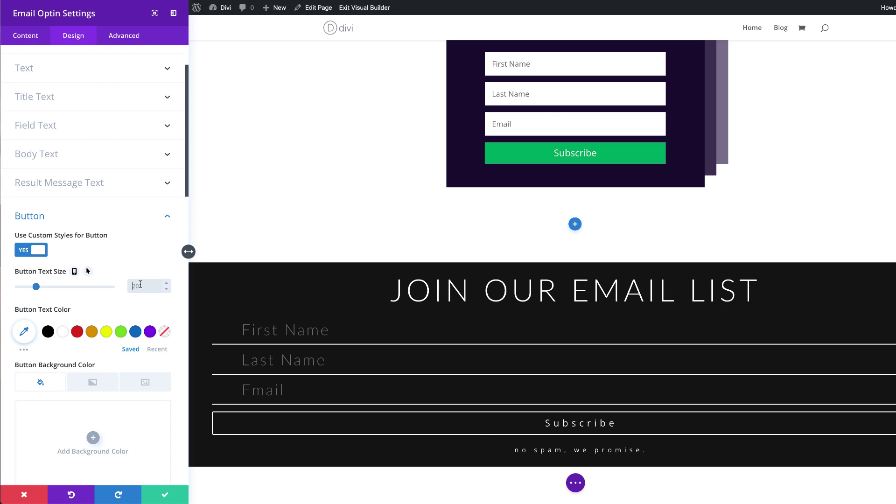
text(4vw)
Step: Set the button's border radius to 0px and its letter spacing to 0.1em
scroll(124, 390, down, 5)
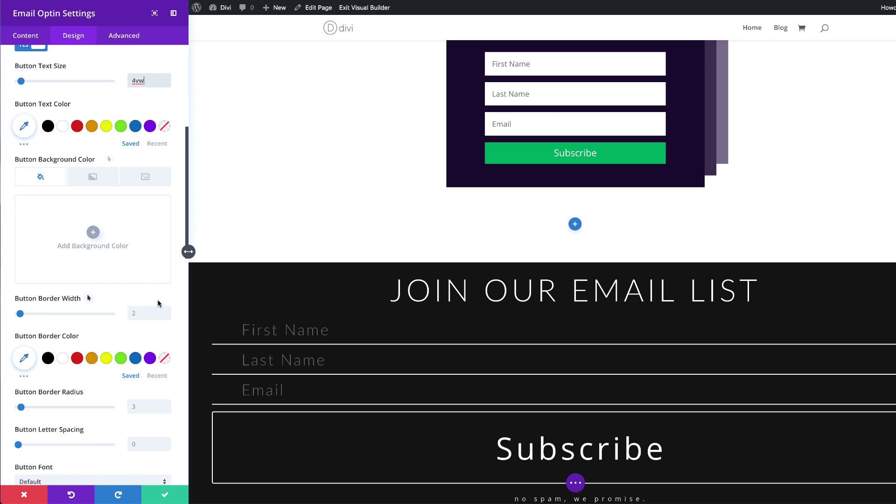
click(140, 444)
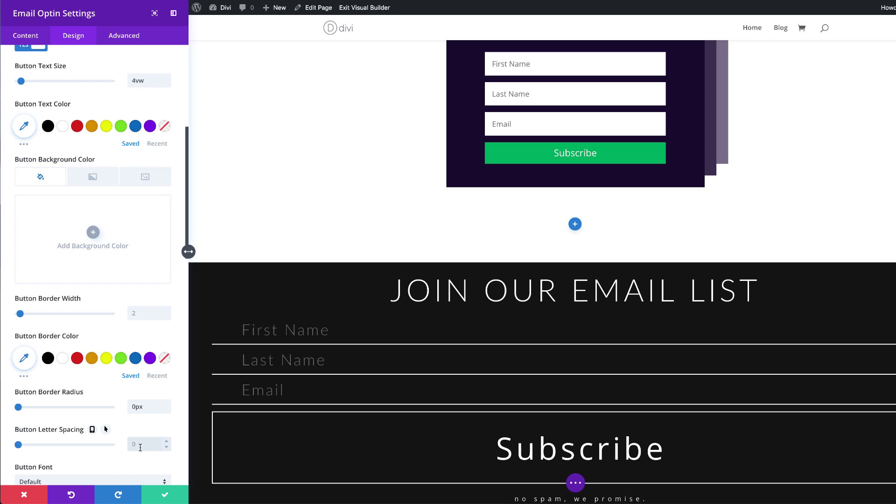
text(0.1em)
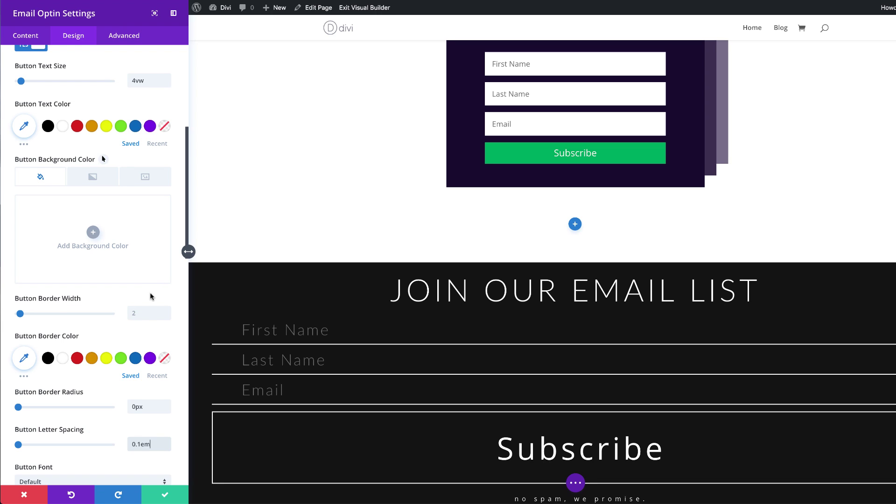
Step: Style the button text with the Lato font in Light weight
scroll(153, 296, up, 1)
scroll(153, 297, up, 3)
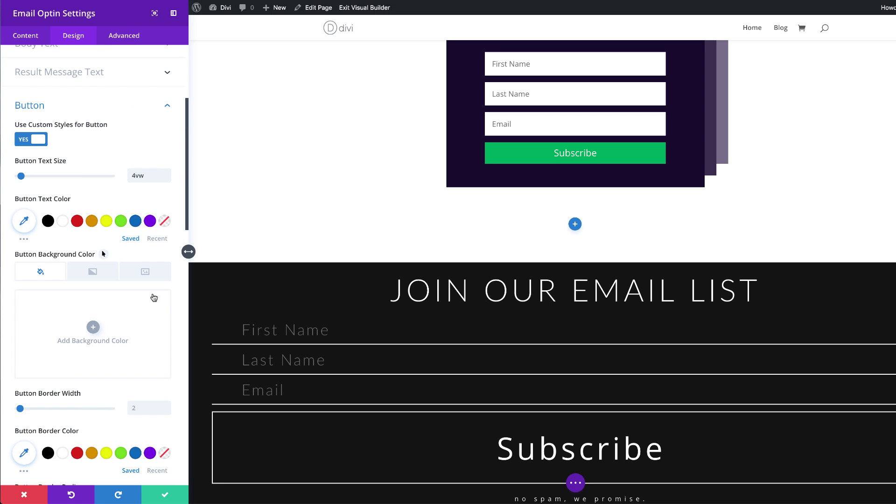
scroll(153, 298, down, 10)
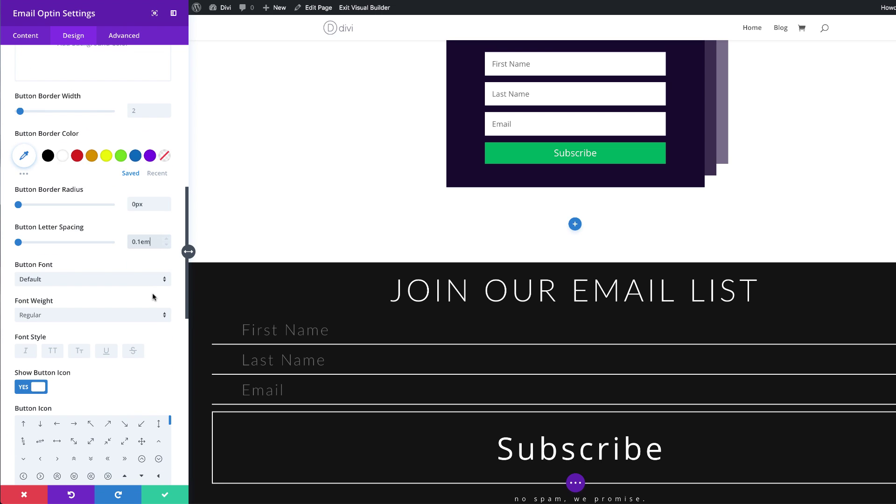
click(27, 279)
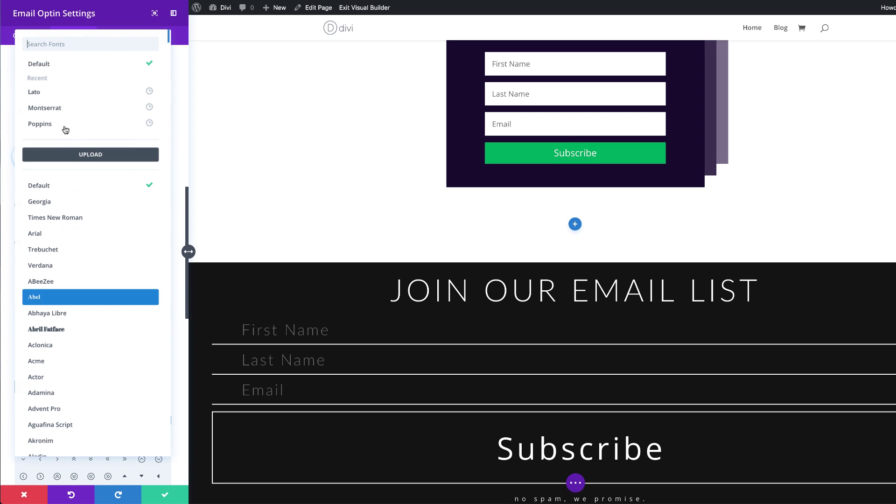
click(52, 92)
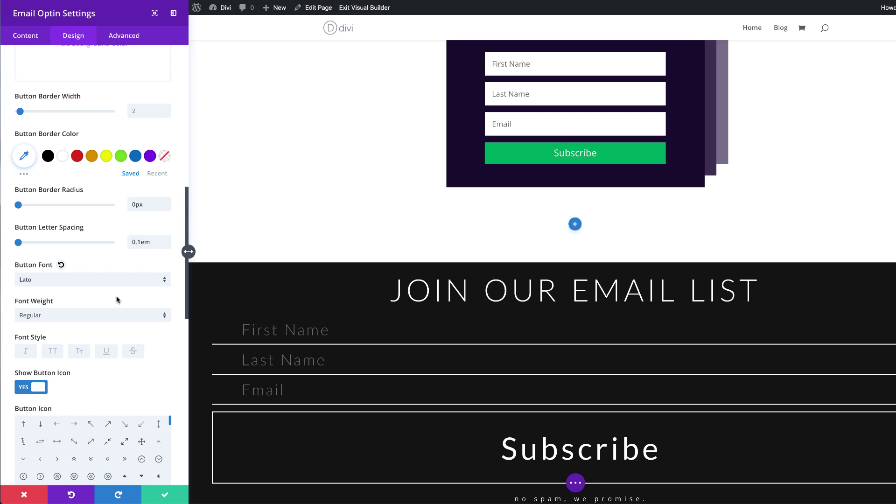
click(77, 317)
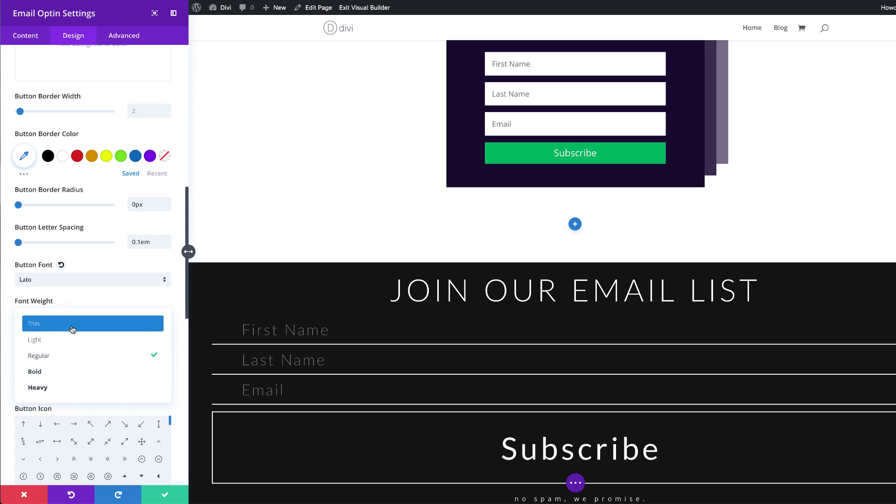
click(71, 341)
Step: Give the opt-in linked top and bottom custom padding of 10vw
scroll(72, 339, down, 10)
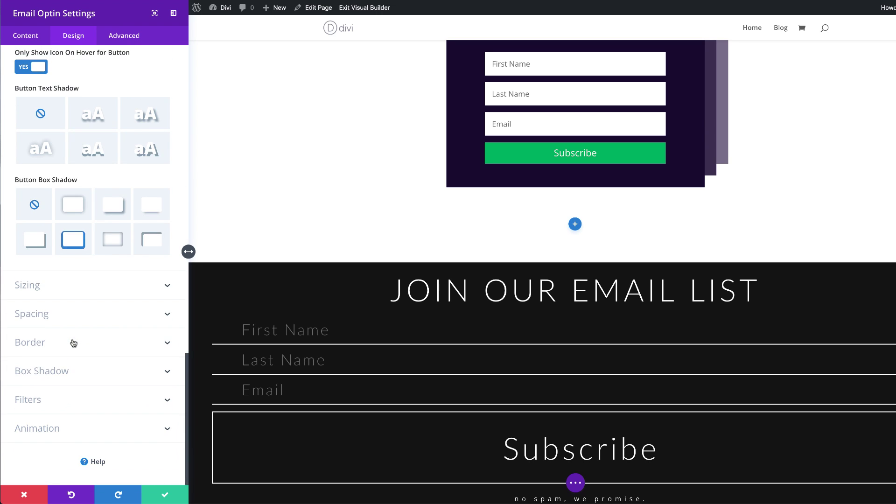
click(47, 314)
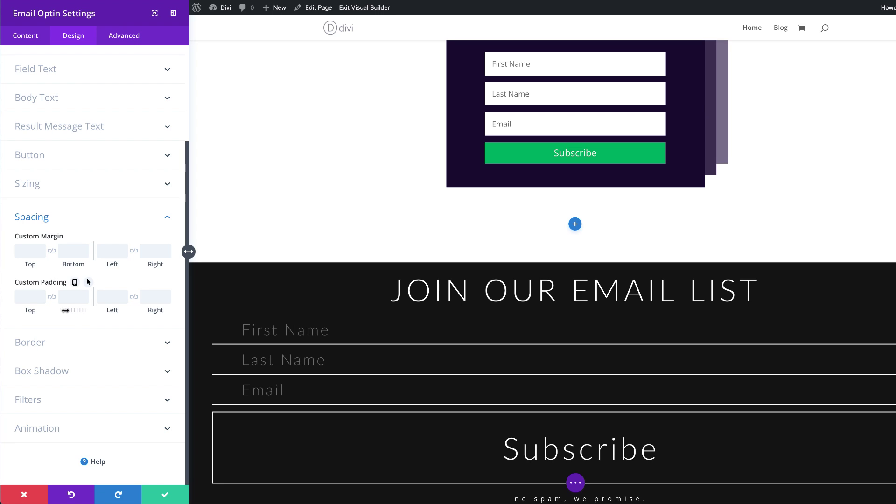
click(30, 297)
text(10vw)
click(52, 297)
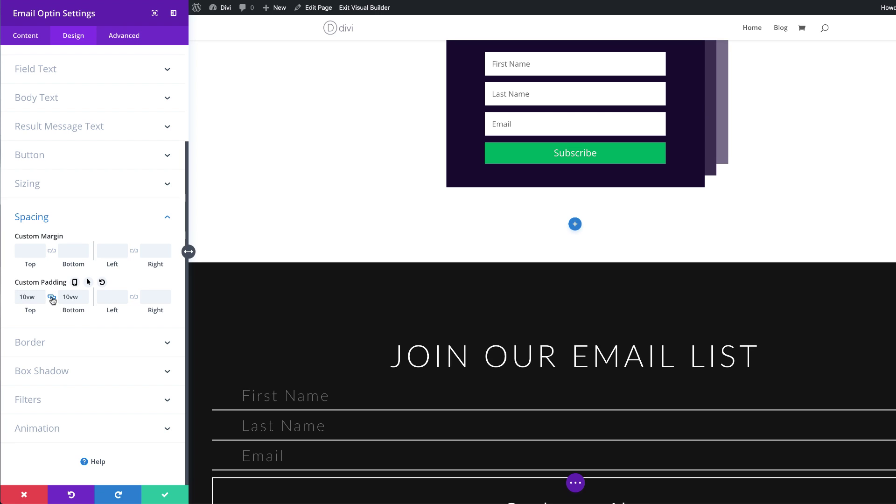
Step: Set the opt-in's left custom padding to 10vw
scroll(445, 325, down, 4)
click(112, 297)
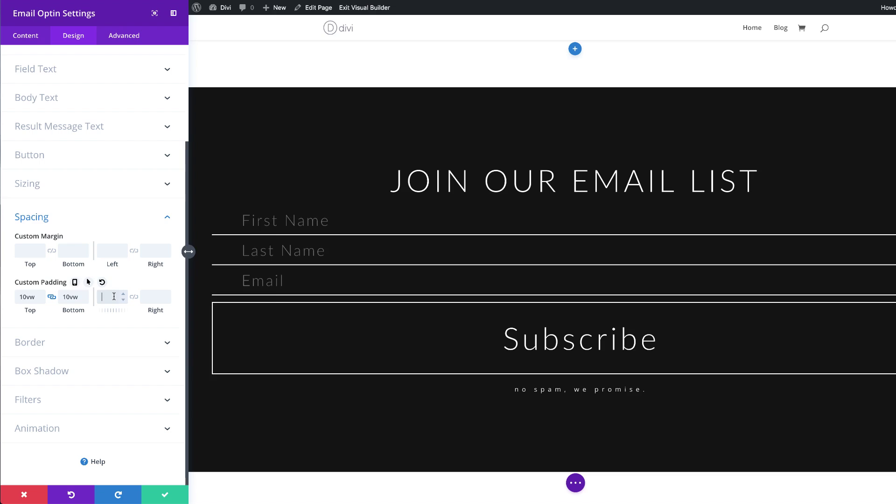
text(10vw)
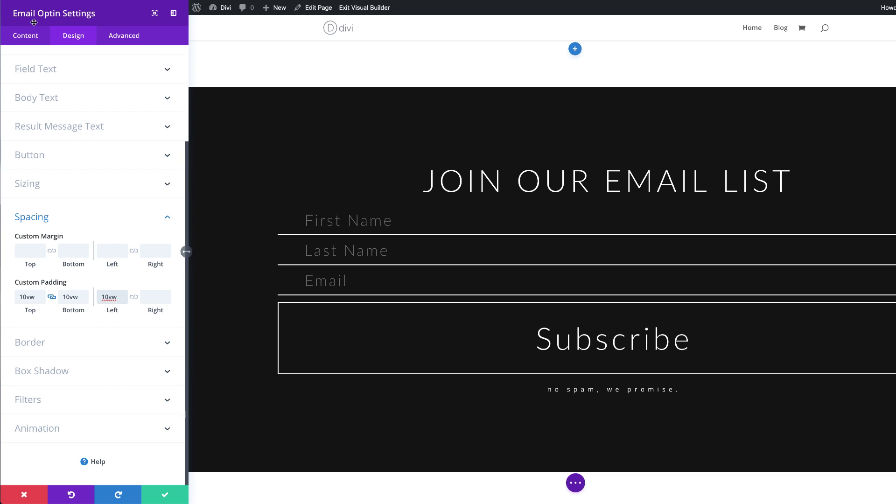
Step: Add the custom CSS "font-size: 3.5vw;" to the opt-in's form fields
click(133, 39)
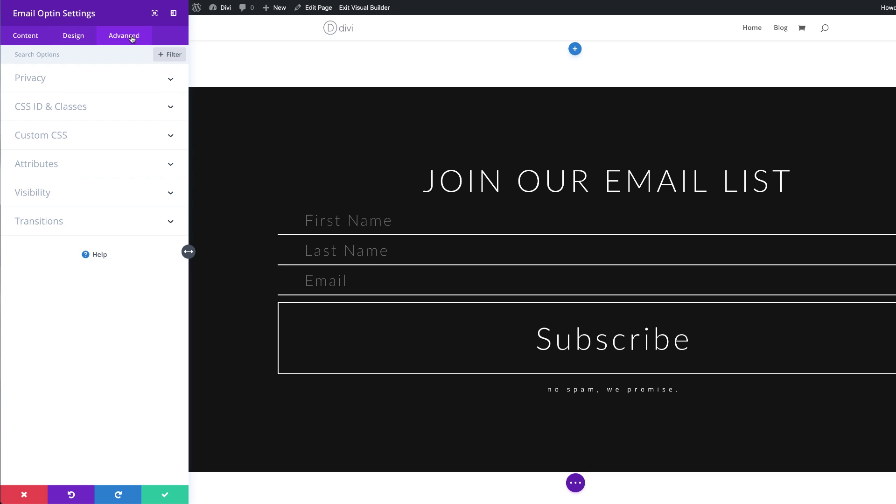
click(61, 136)
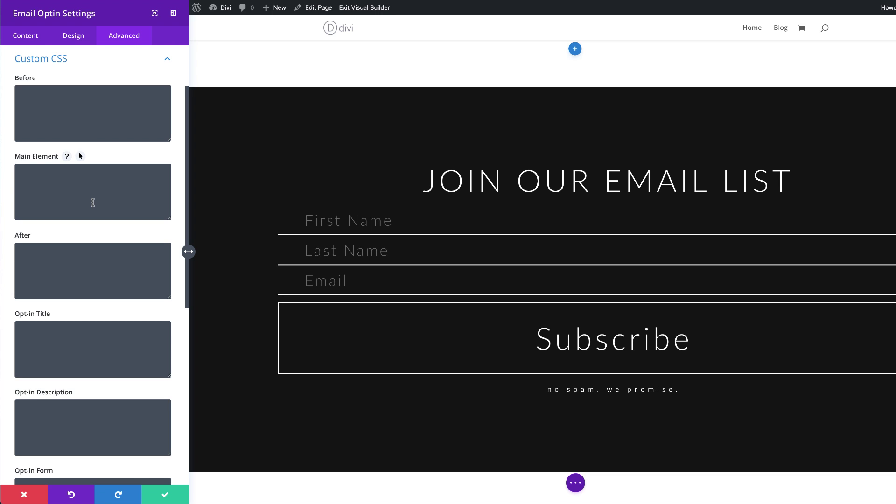
scroll(96, 225, down, 4)
click(50, 379)
text(font-size: 3.5vw;)
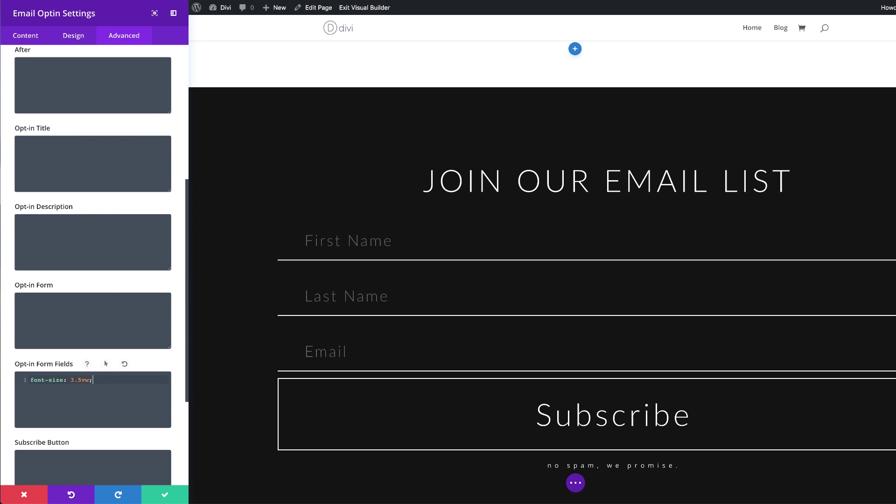
Step: Add the custom CSS "margin-top: 3.5vw;" to the opt-in's subscribe button
scroll(114, 373, down, 4)
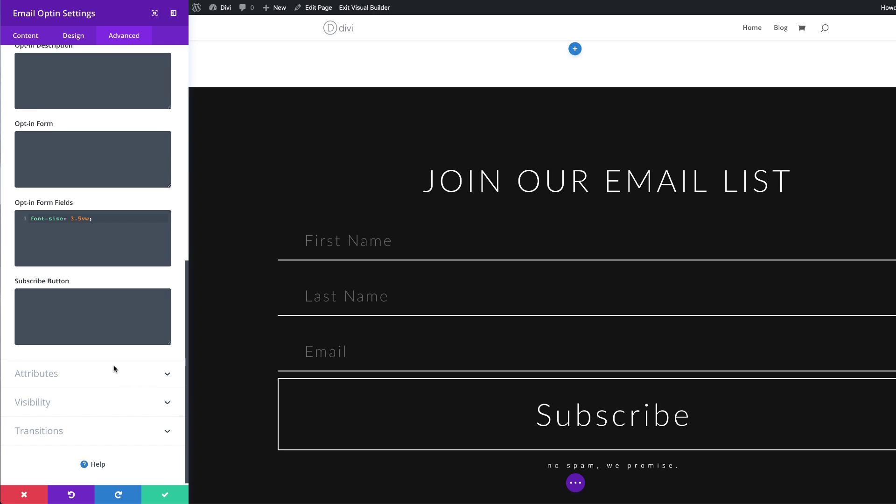
click(86, 298)
text(margin-top: 3.5vw;)
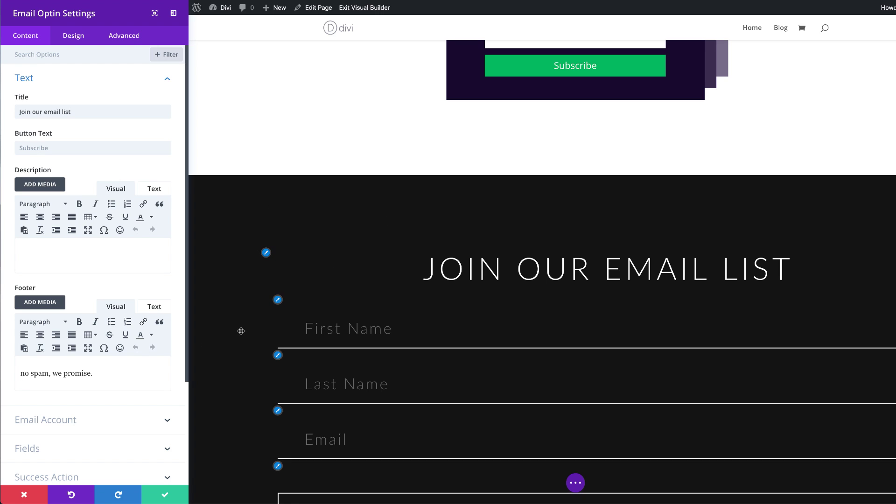
Step: Set the podcast-02 image with faint red and blue bars from the media library as the opt-in's background and save the module
scroll(128, 387, down, 5)
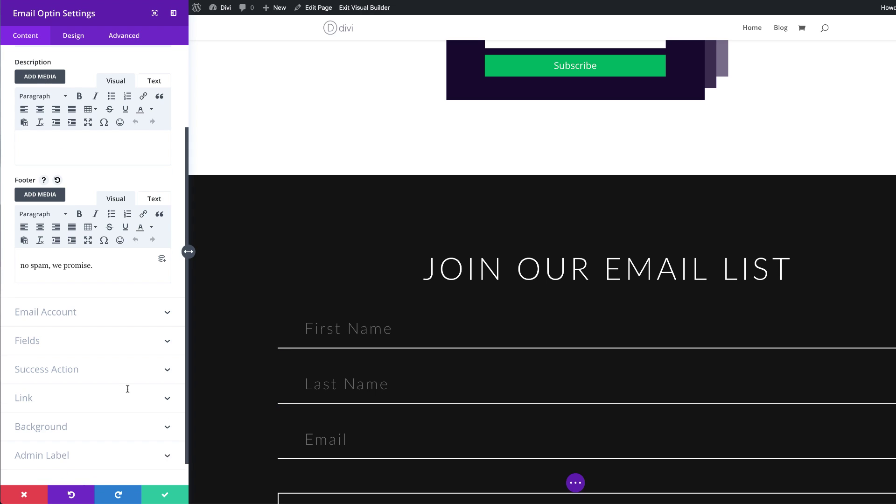
click(77, 401)
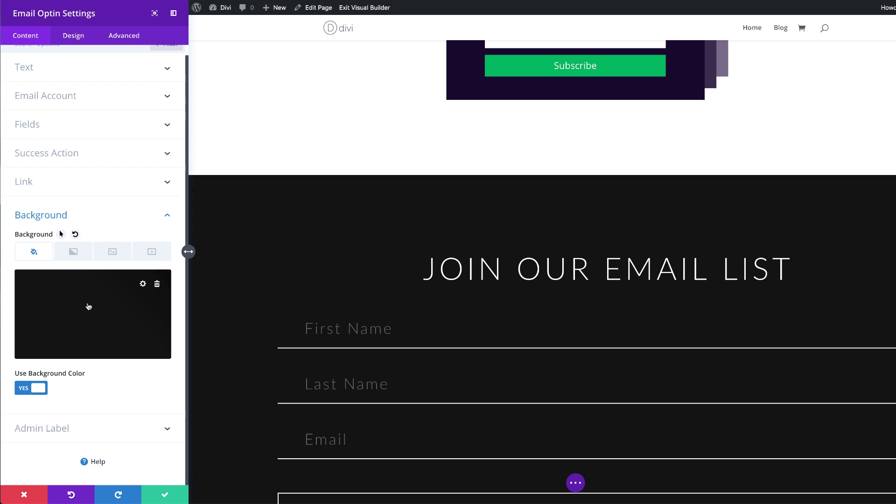
click(123, 297)
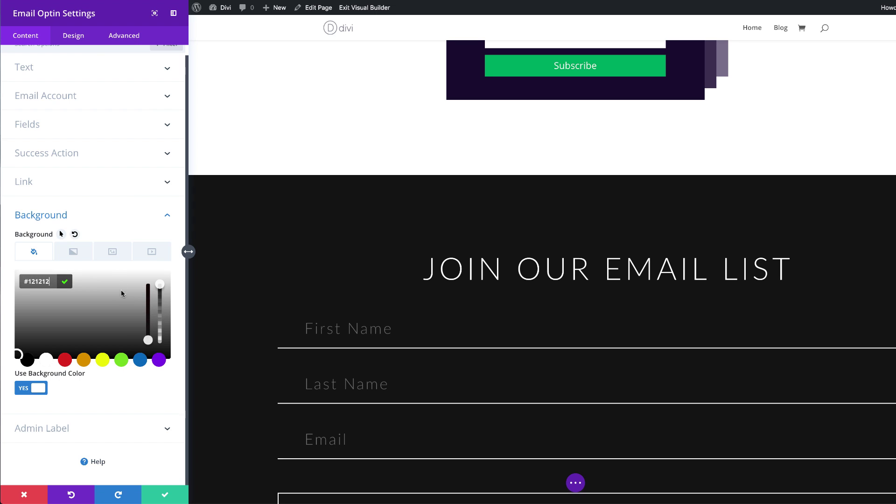
click(117, 253)
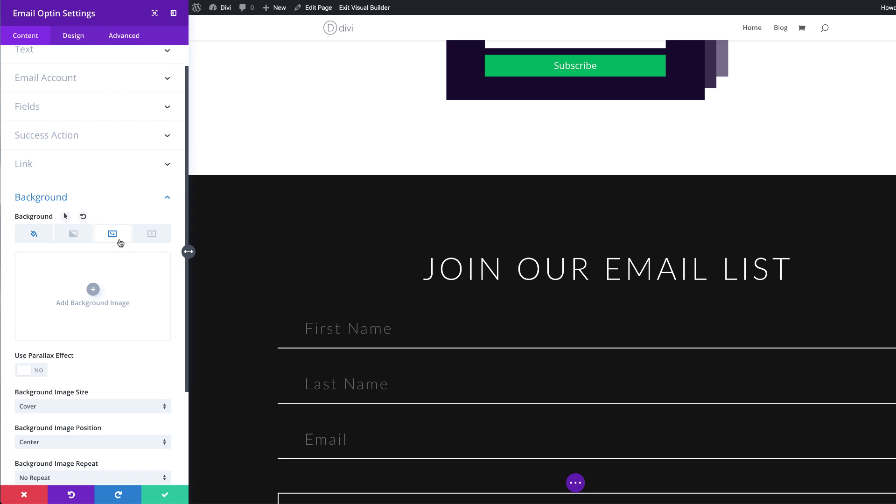
click(93, 290)
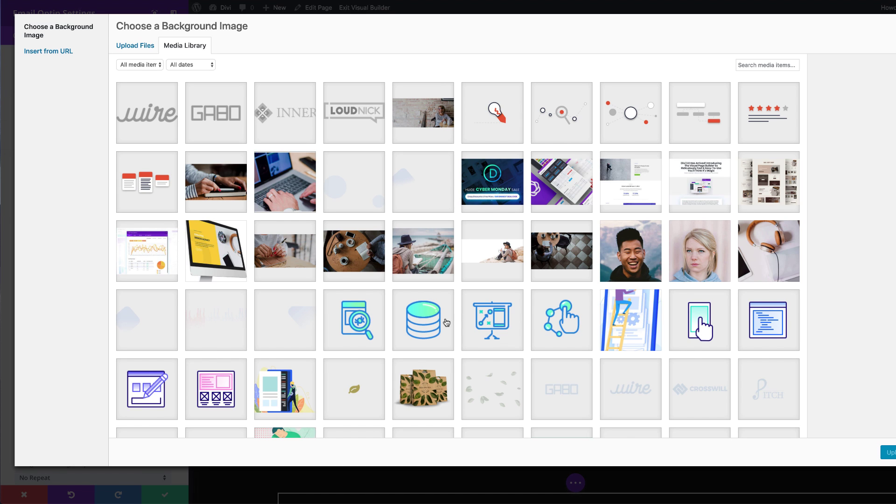
scroll(447, 323, down, 10)
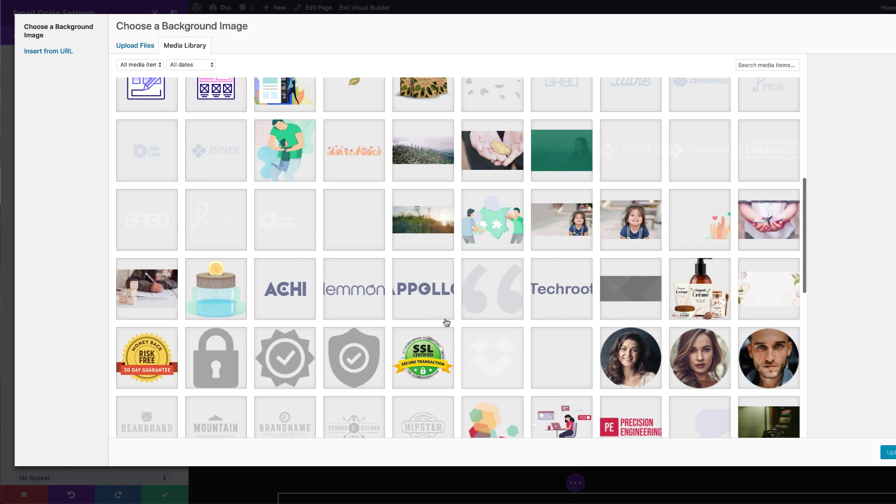
scroll(446, 322, down, 4)
scroll(446, 322, down, 6)
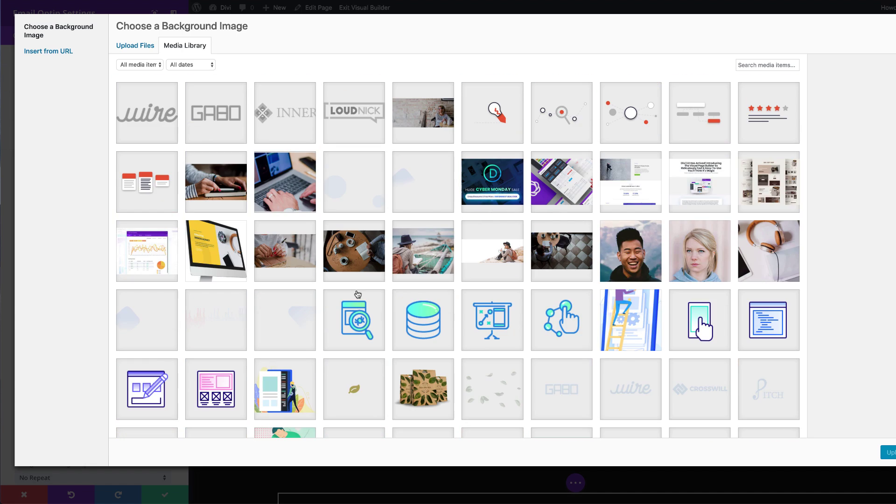
click(224, 325)
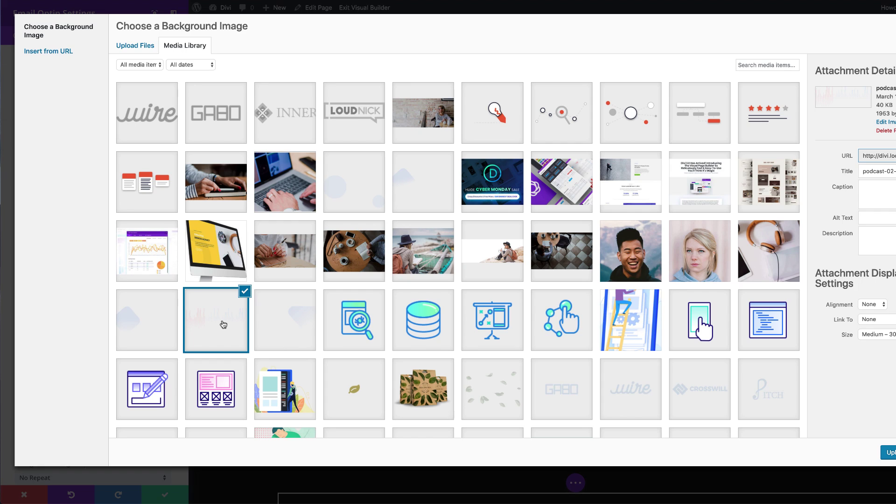
click(891, 452)
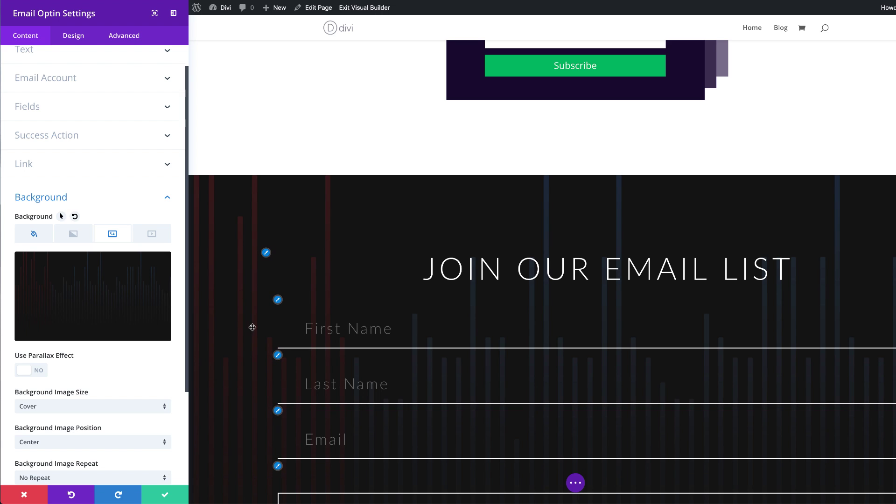
scroll(252, 327, down, 5)
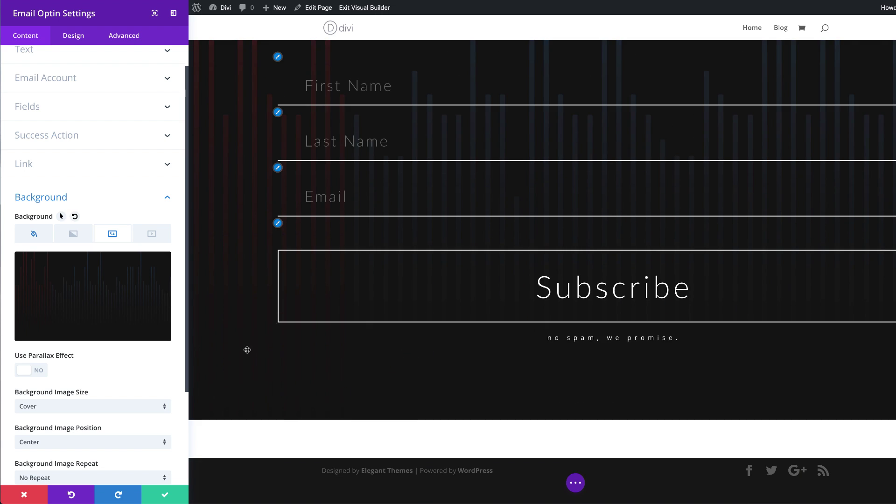
click(165, 493)
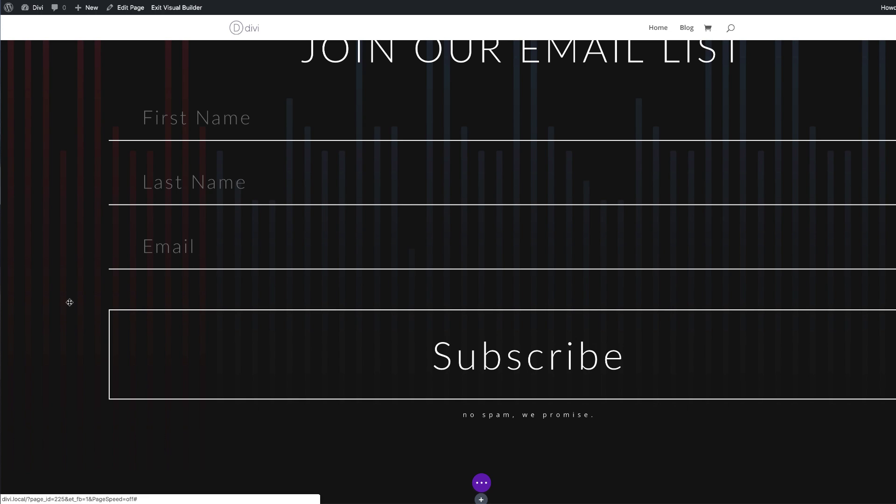
Step: Add a regular section with a one-column row below the dark banner and insert an Email Optin module in it
scroll(50, 352, up, 8)
scroll(50, 352, down, 4)
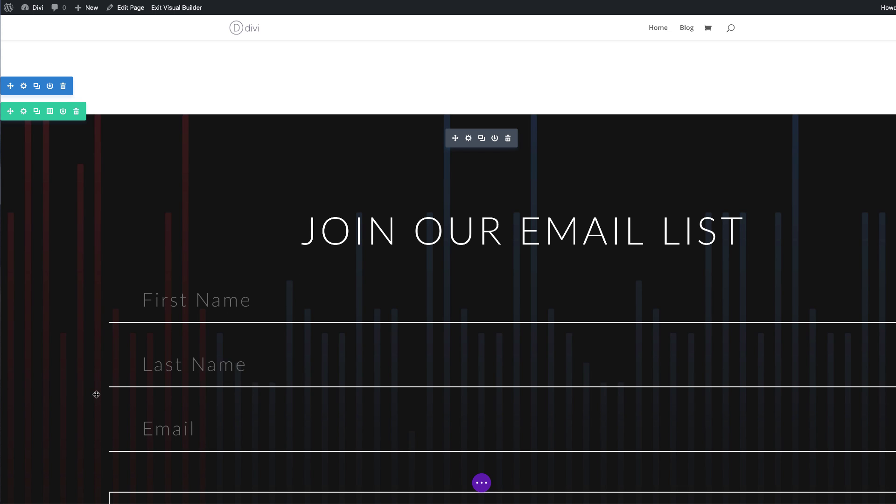
scroll(115, 269, down, 2)
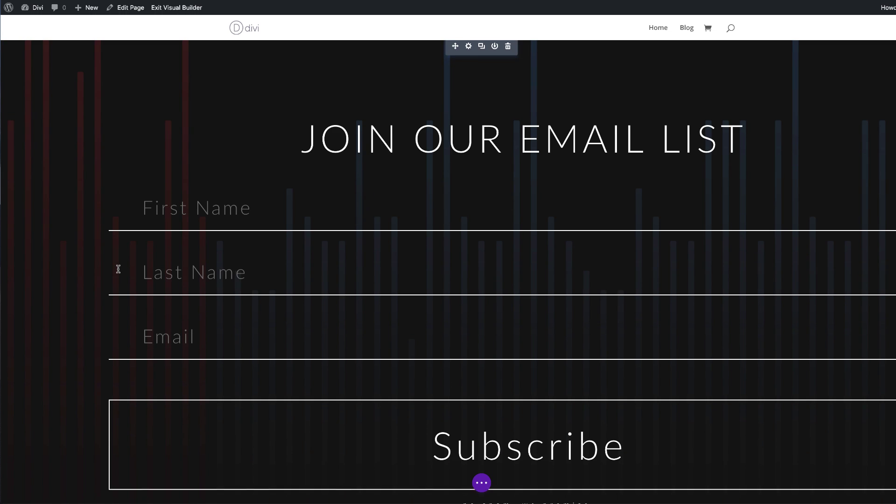
scroll(118, 271, down, 4)
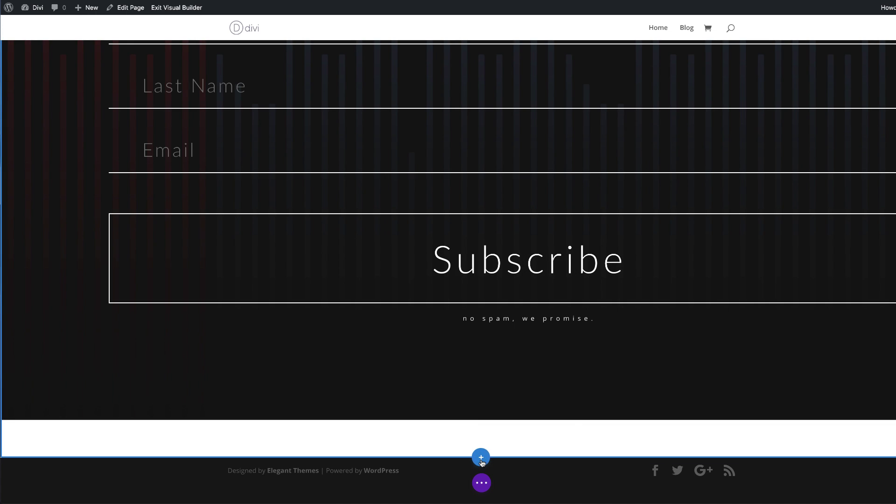
click(481, 457)
click(424, 431)
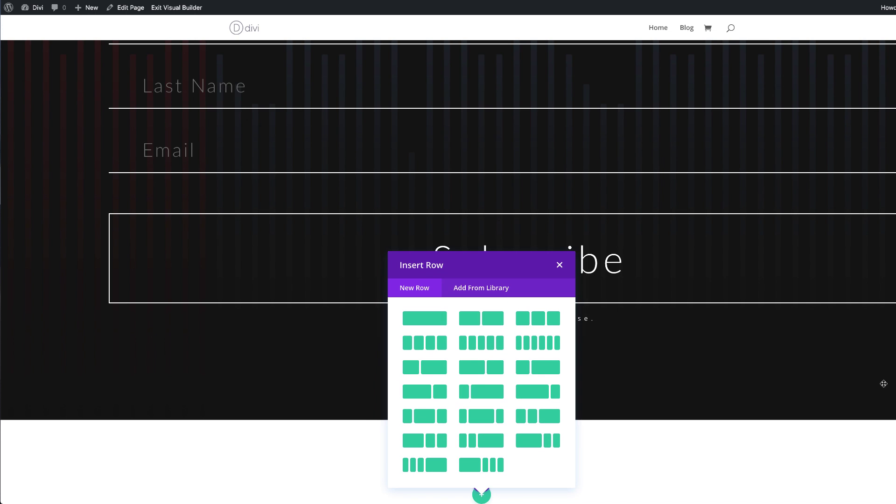
click(430, 321)
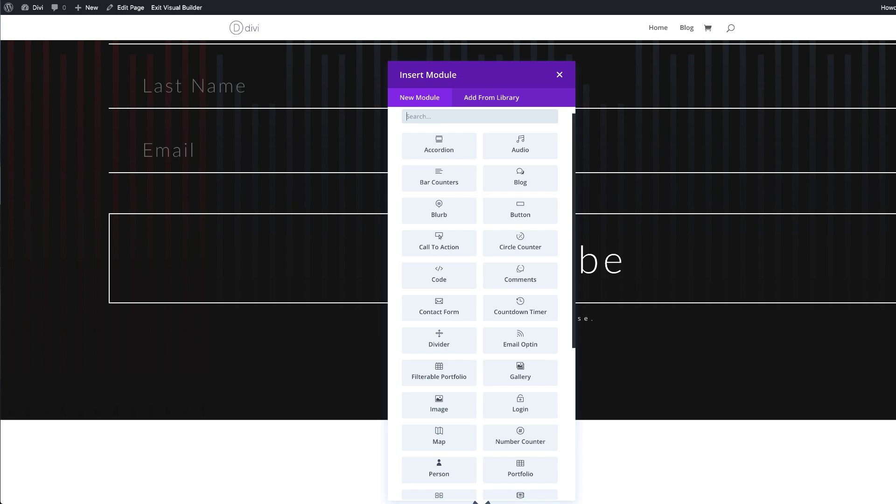
text(emai)
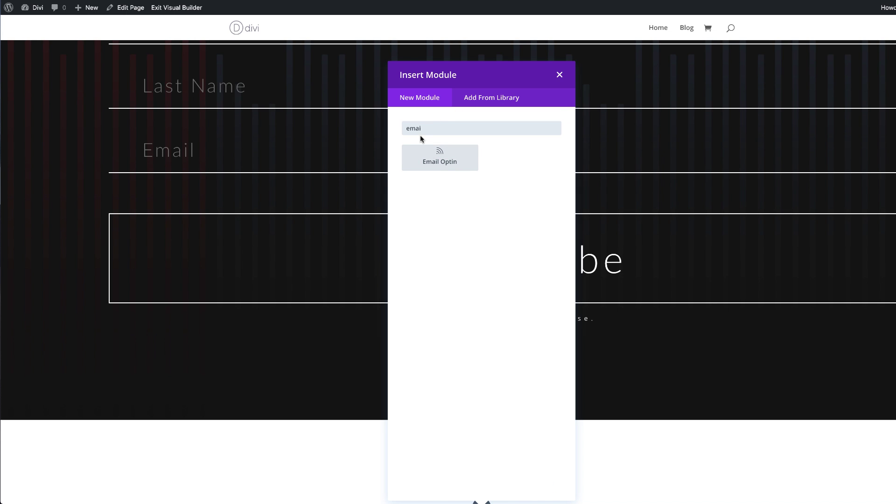
click(423, 152)
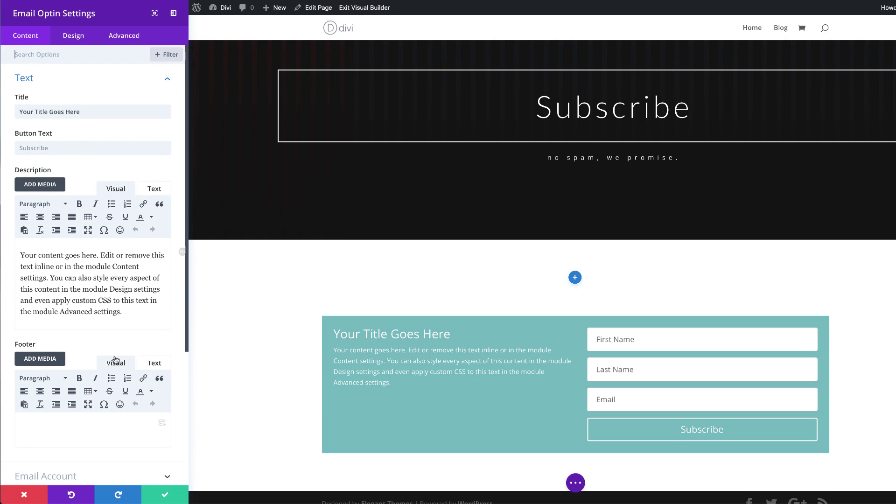
Step: Set the new opt-in's background color to #54677d
scroll(115, 359, down, 4)
click(54, 399)
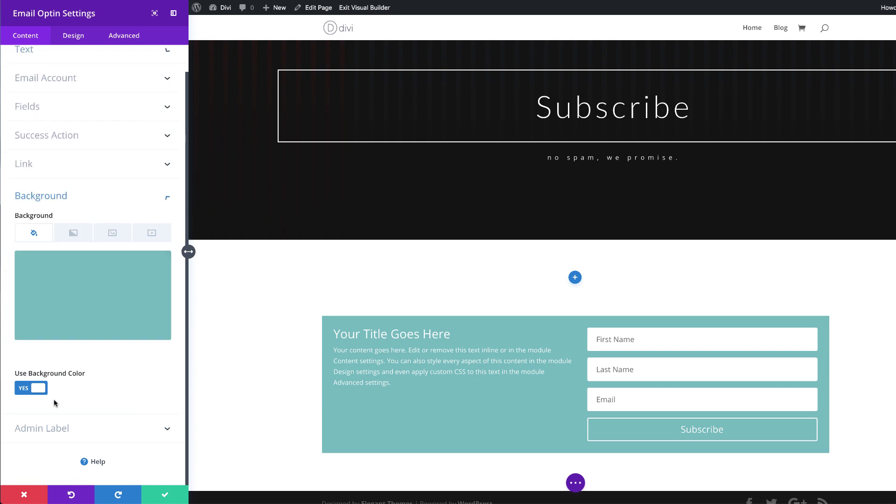
click(70, 297)
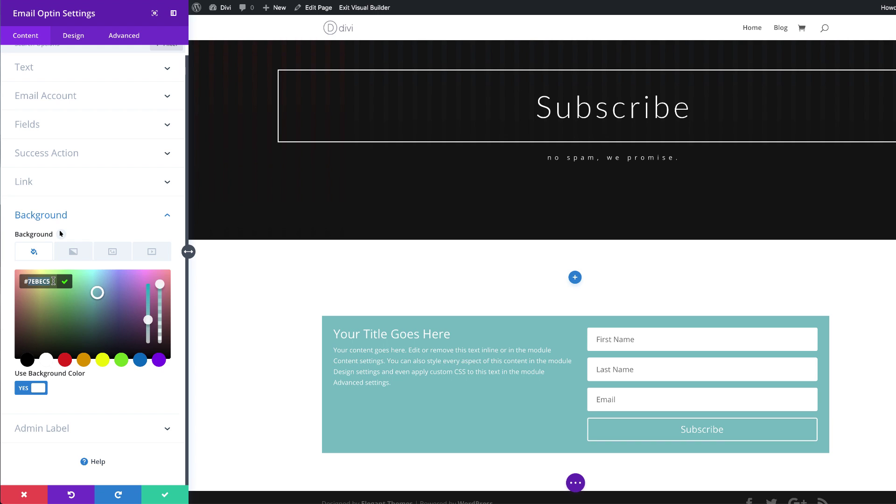
text(#54677d)
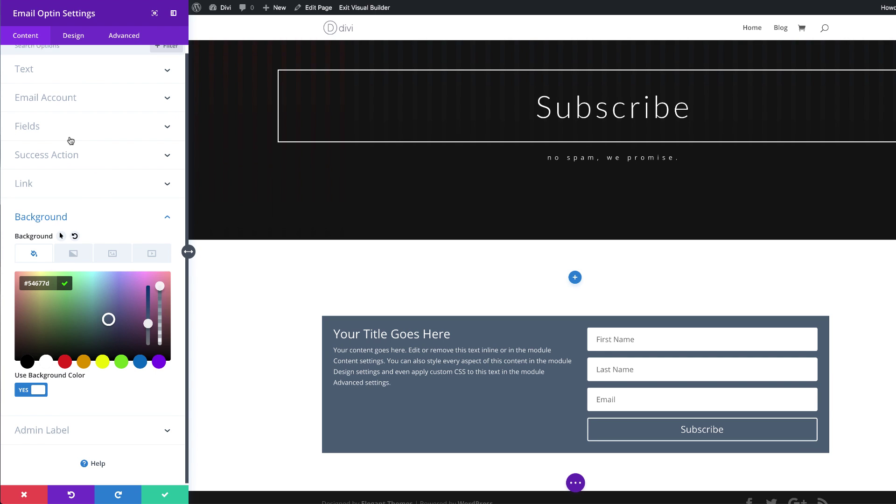
Step: Delete the new opt-in's placeholder description and set its title to "Join our newsletter"
scroll(71, 140, up, 1)
click(38, 78)
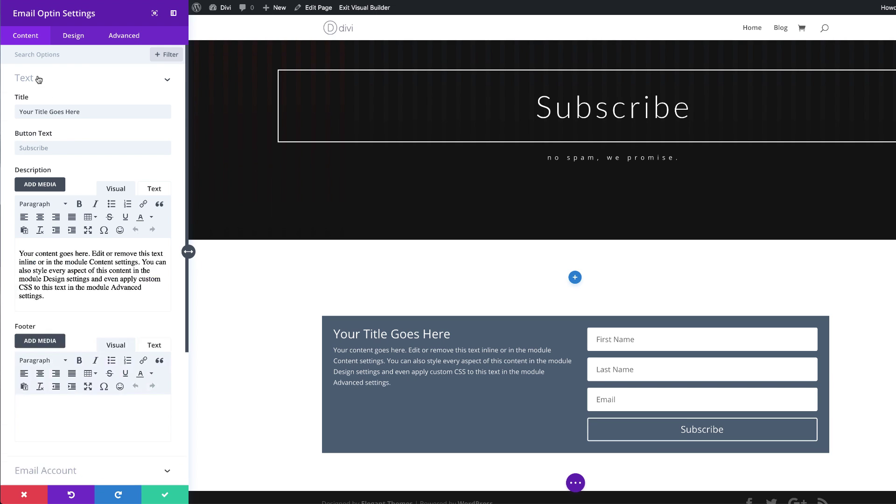
drag(21, 255, 135, 309)
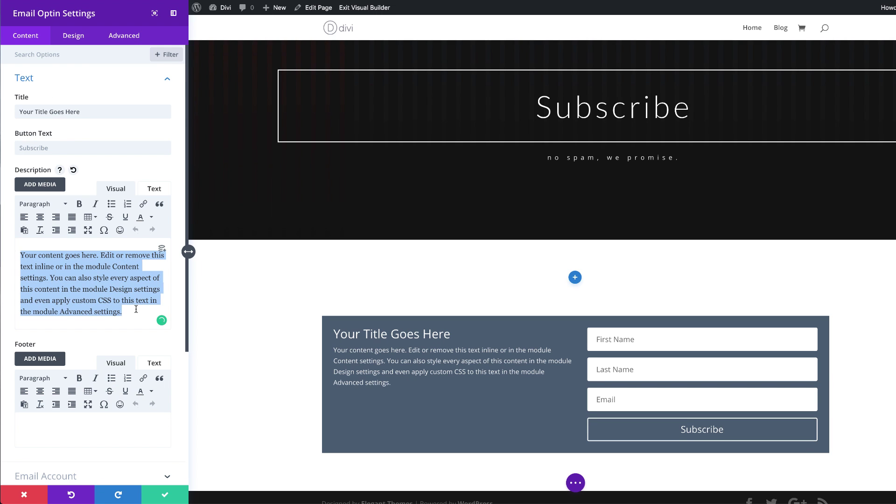
key(BackSpace)
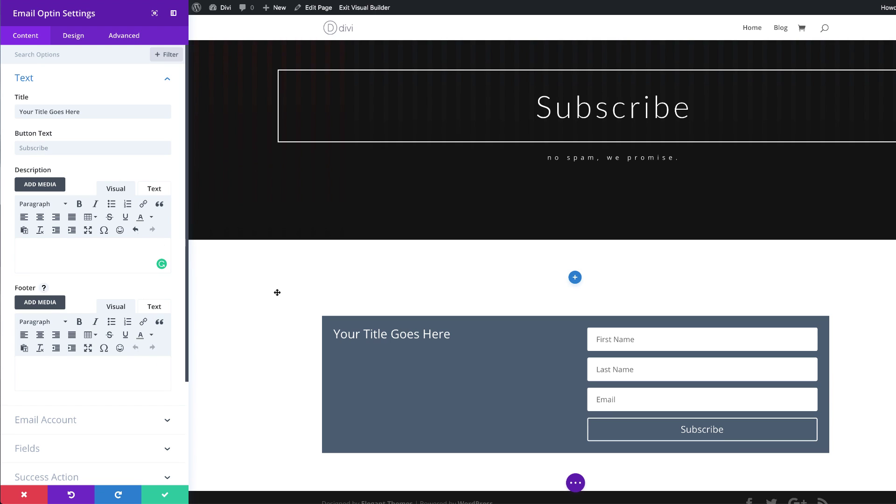
triple_click(87, 113)
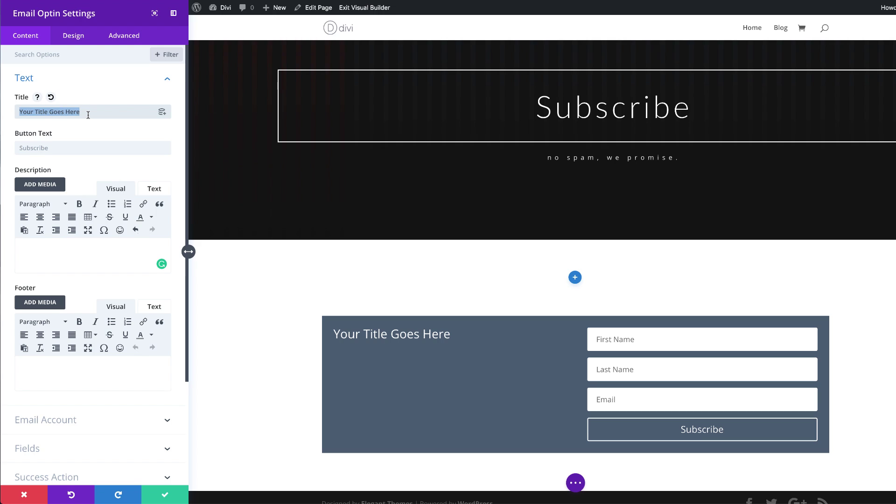
text(Join our newsletter)
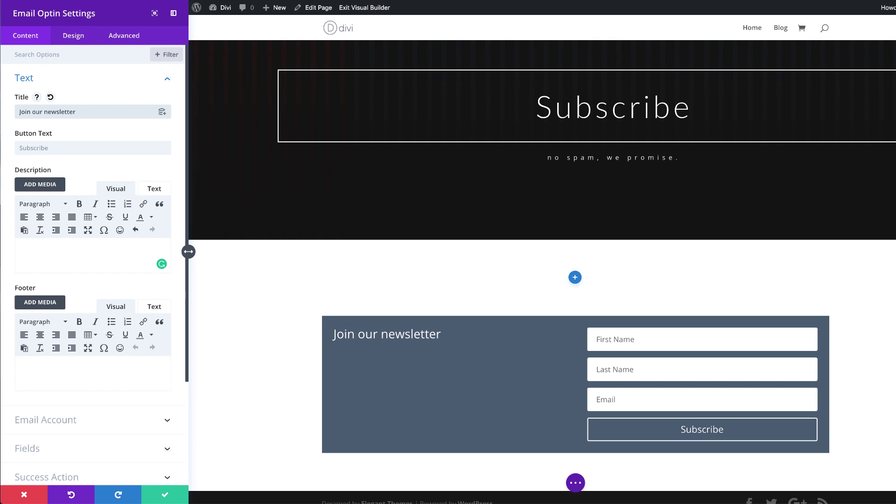
Step: Change the newsletter opt-in's layout to Body On Top, Form On Bottom
click(77, 36)
click(42, 82)
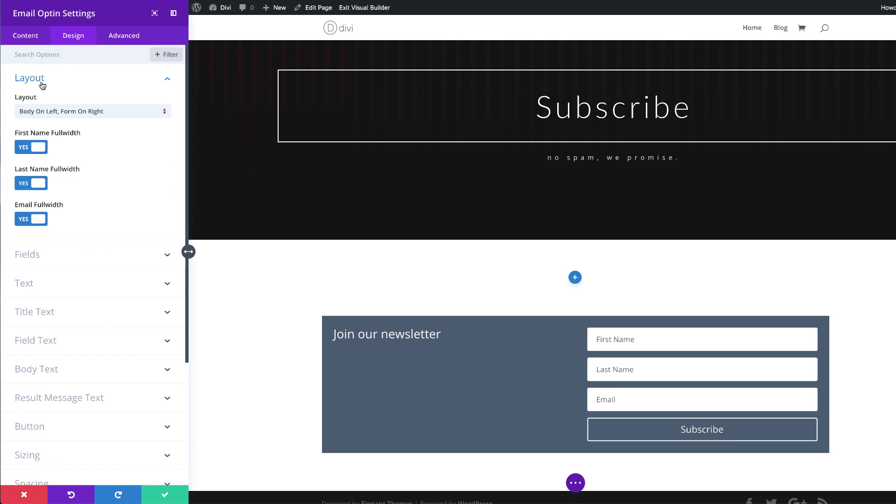
click(94, 115)
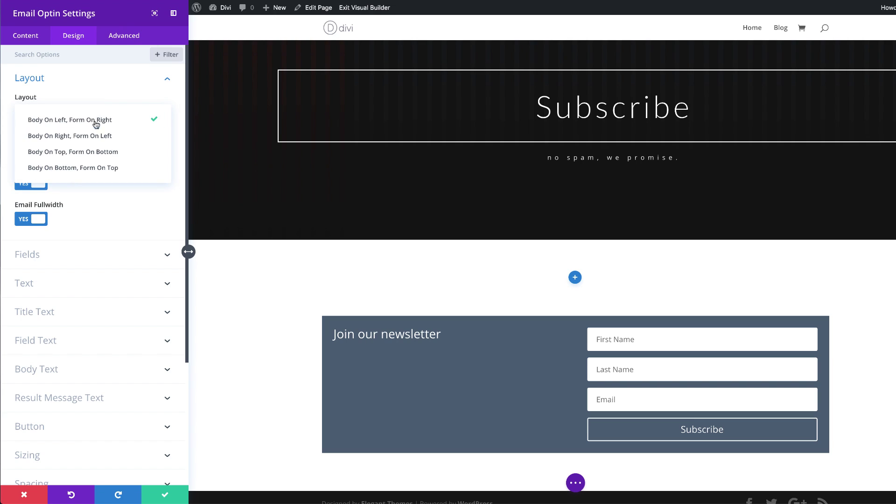
click(124, 156)
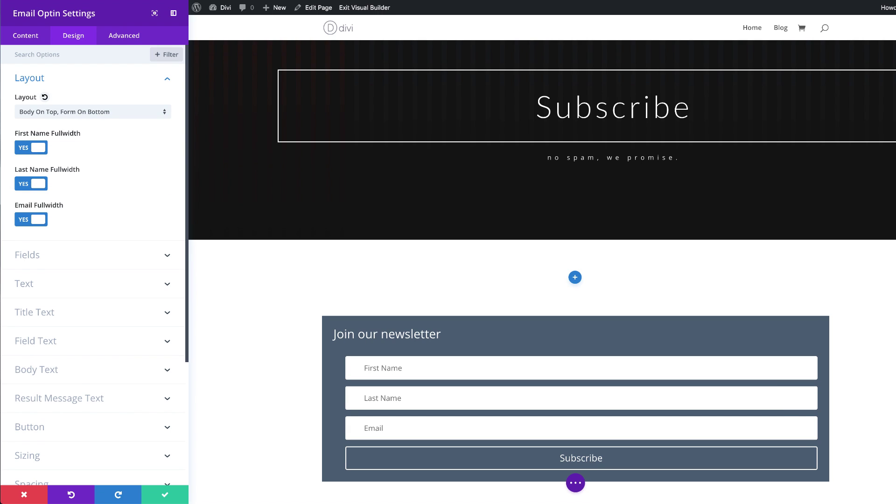
Step: Center the newsletter opt-in's text orientation and open its button styling options
click(56, 257)
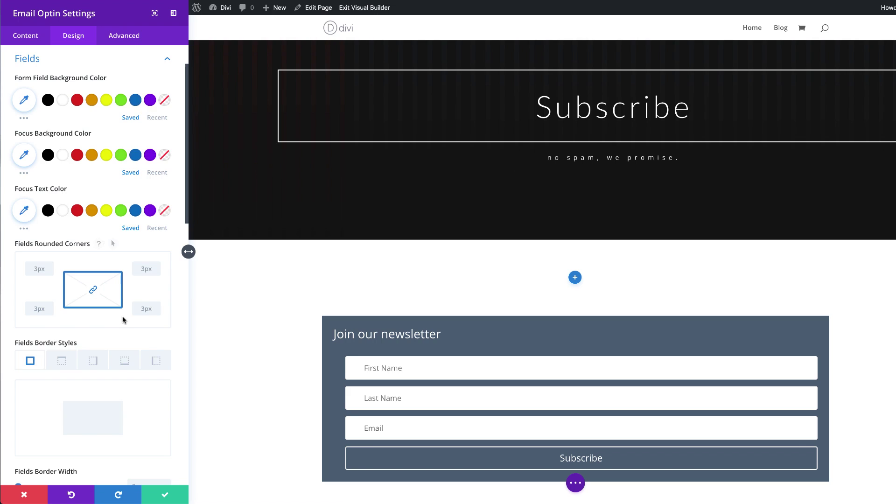
scroll(123, 320, down, 10)
click(54, 305)
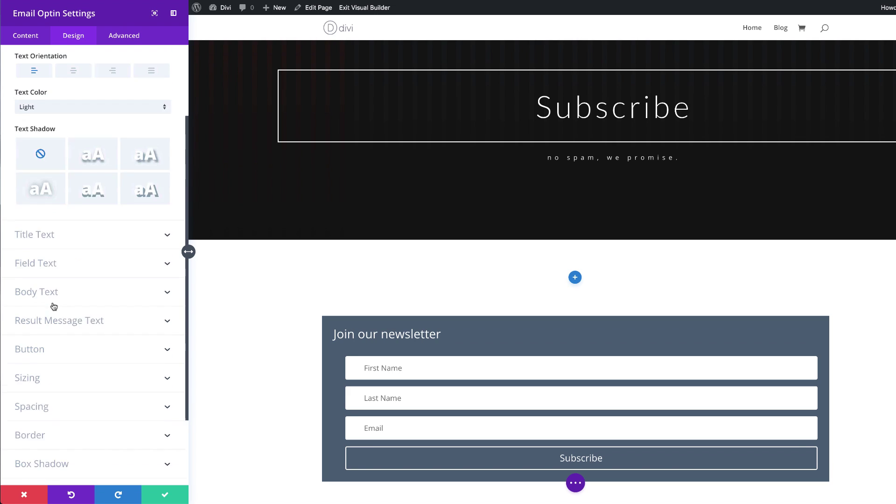
click(74, 92)
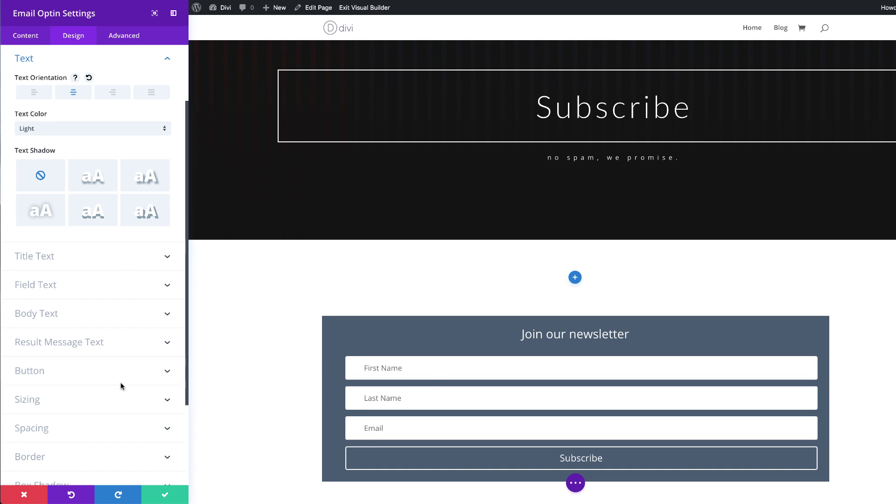
scroll(285, 432, down, 3)
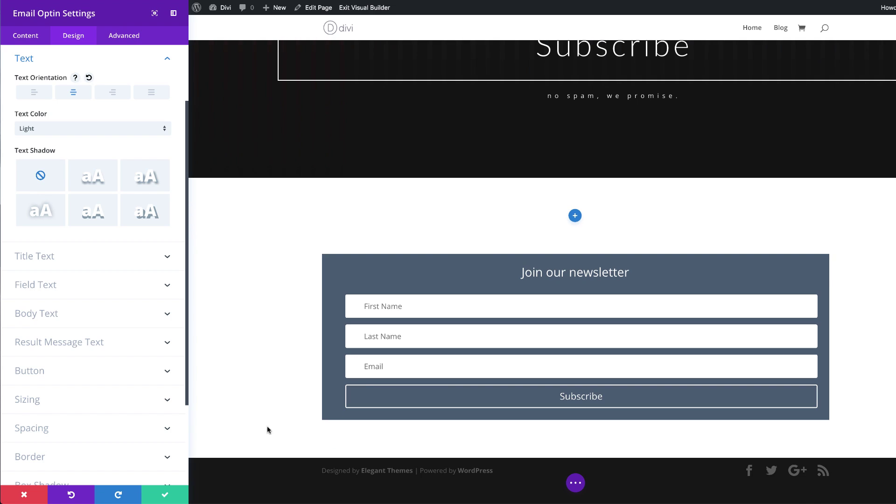
click(55, 371)
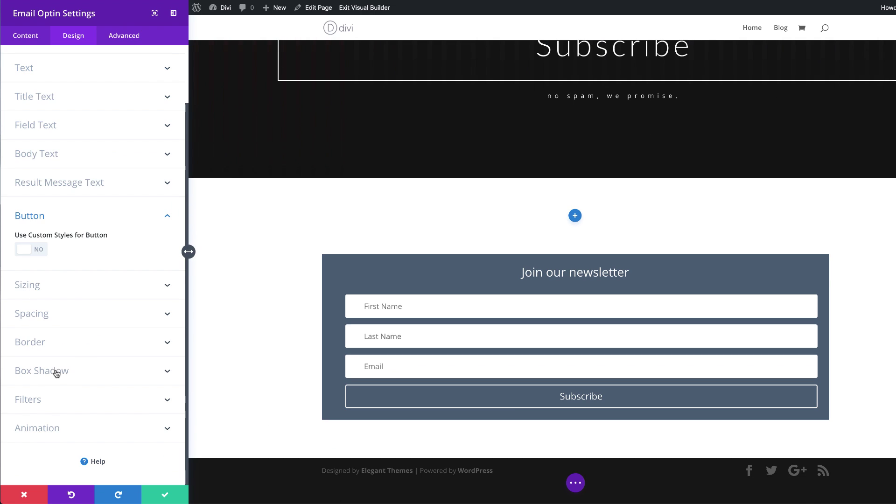
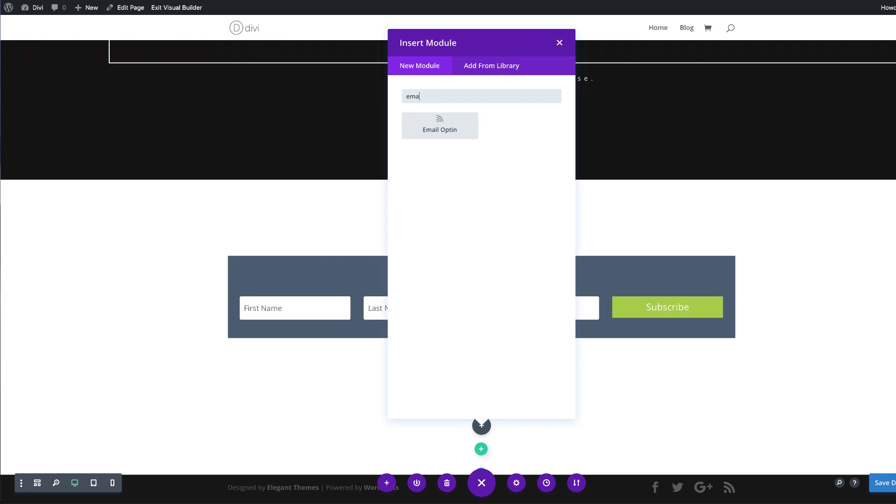
Step: Insert an Email Optin module below the newsletter form and delete everything after the second sentence of its placeholder description
click(447, 127)
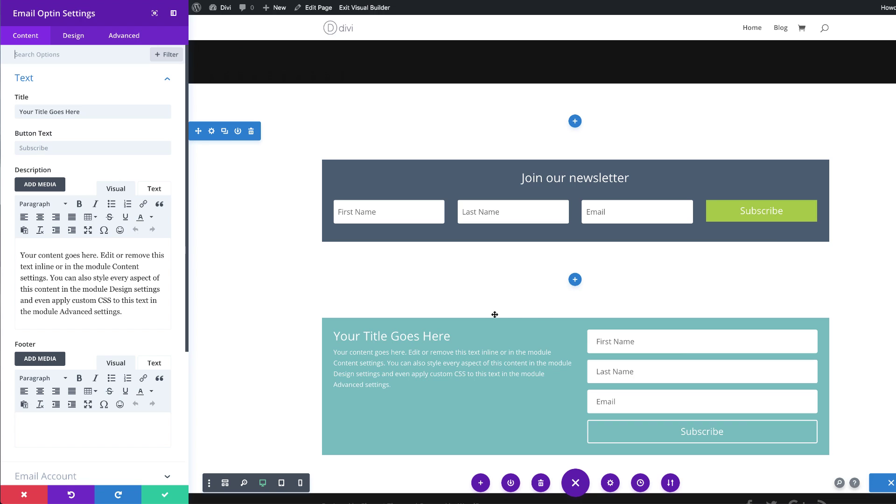
drag(49, 278, 135, 316)
key(BackSpace)
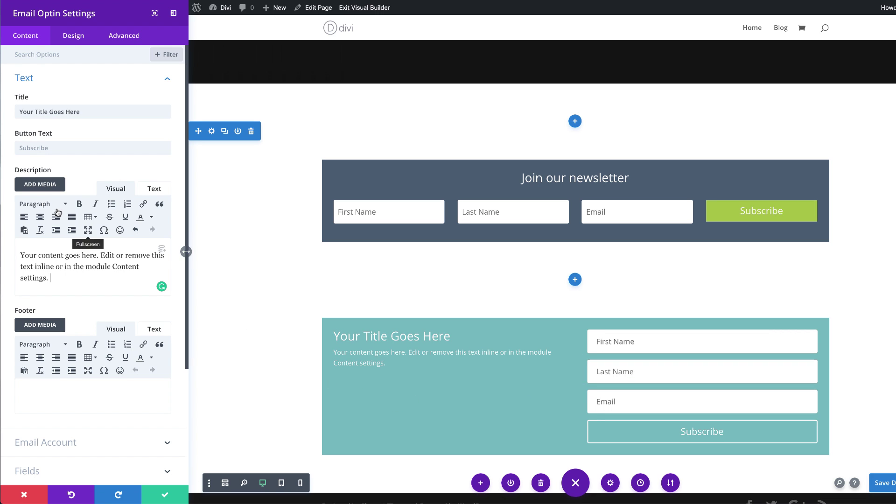
Step: Insert the cosmetic-upsell-img.png product image from the media library after the new opt-in's description text
click(40, 184)
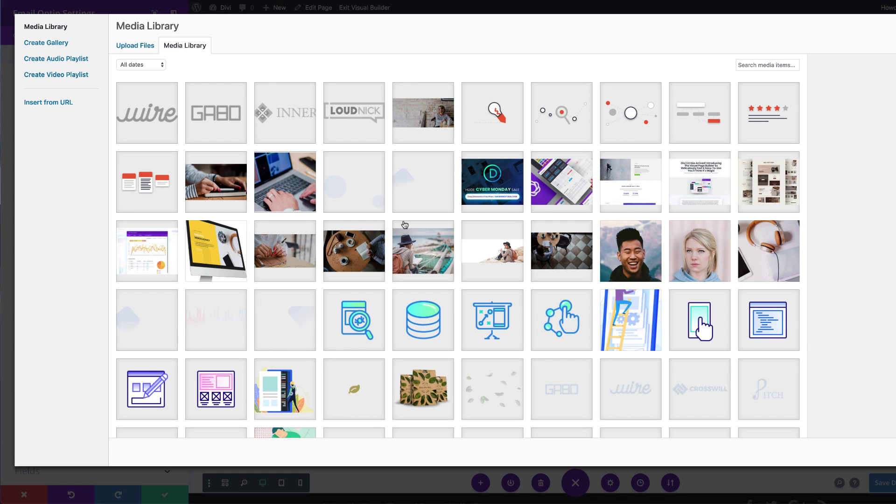
click(154, 254)
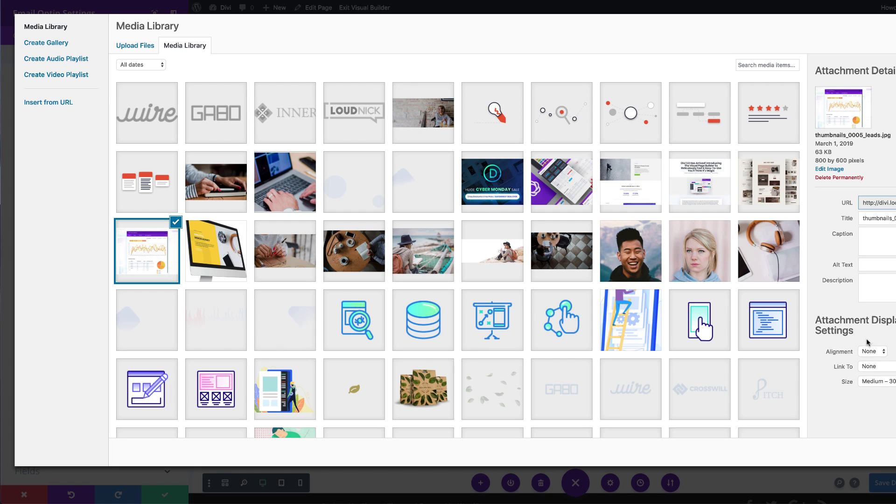
click(894, 385)
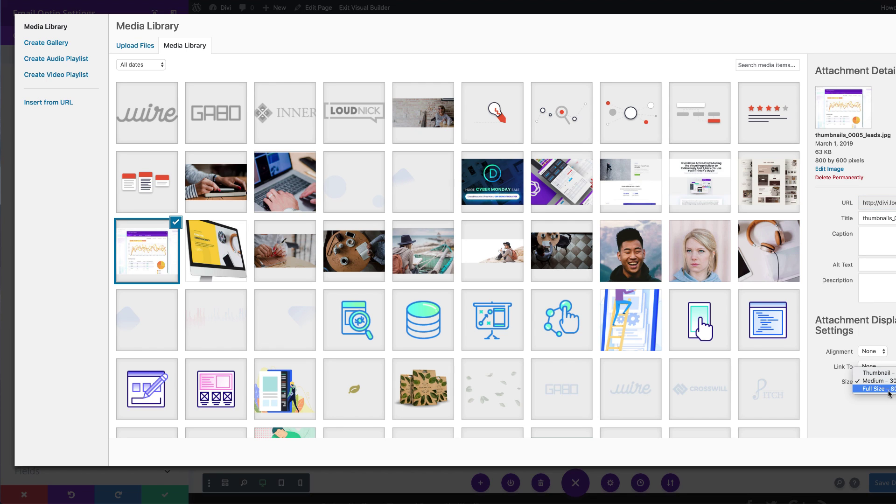
click(840, 404)
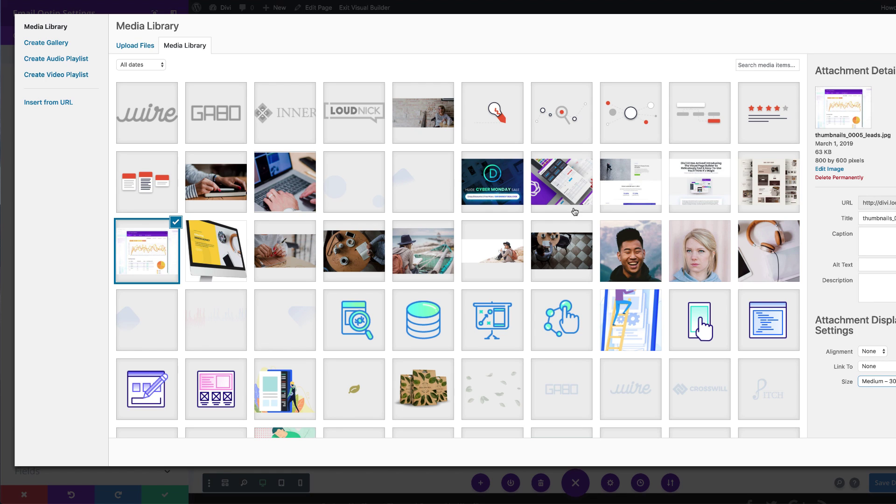
scroll(518, 346, down, 10)
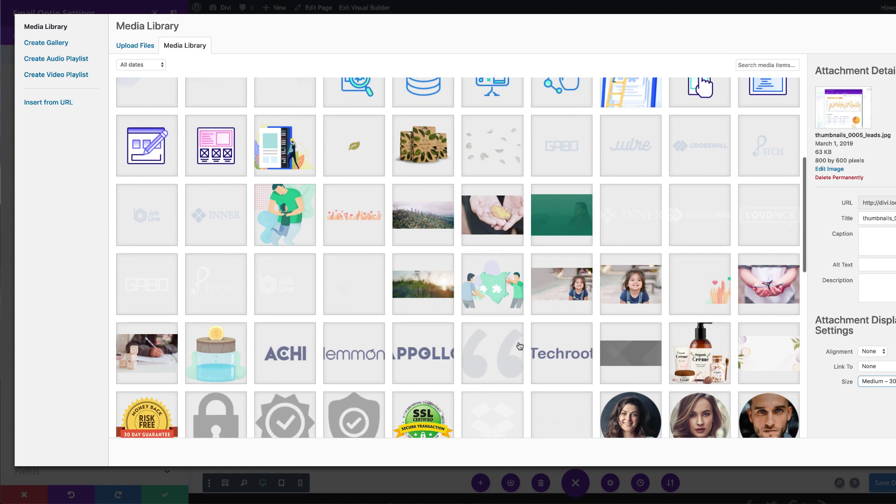
scroll(606, 317, down, 3)
click(695, 276)
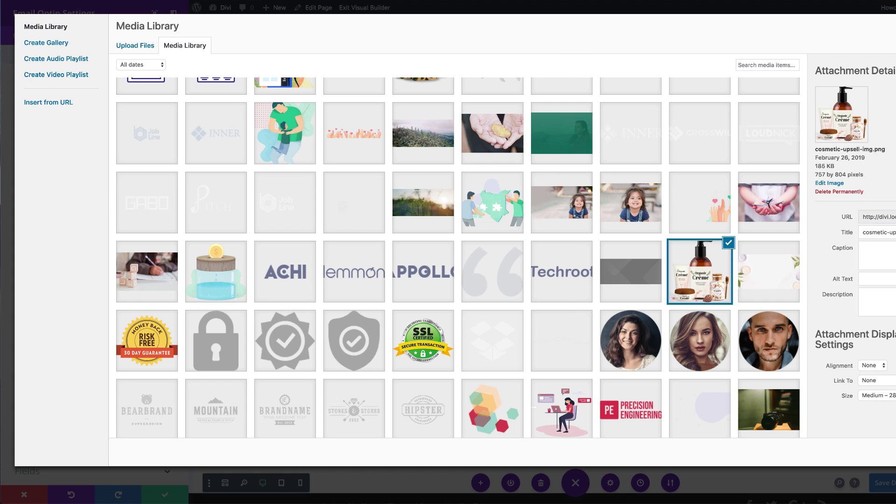
click(872, 452)
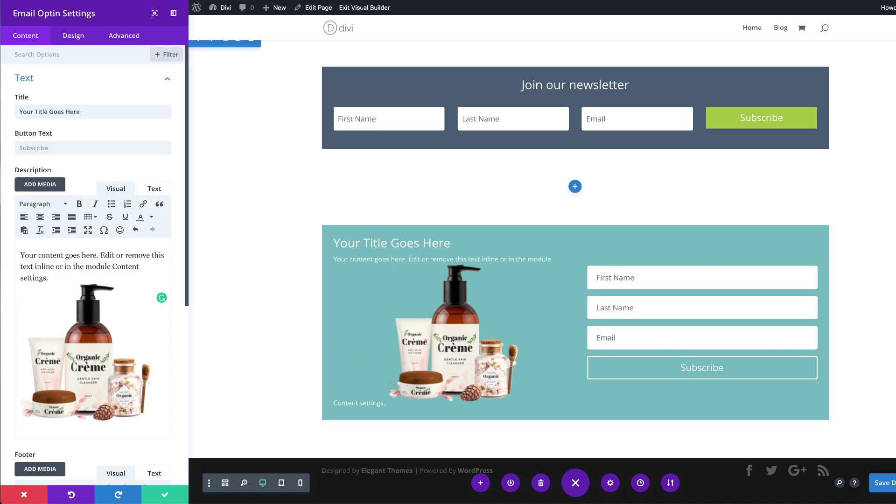
Step: Enter "No spam, we promise." as the new opt-in's footer text
scroll(136, 425, down, 5)
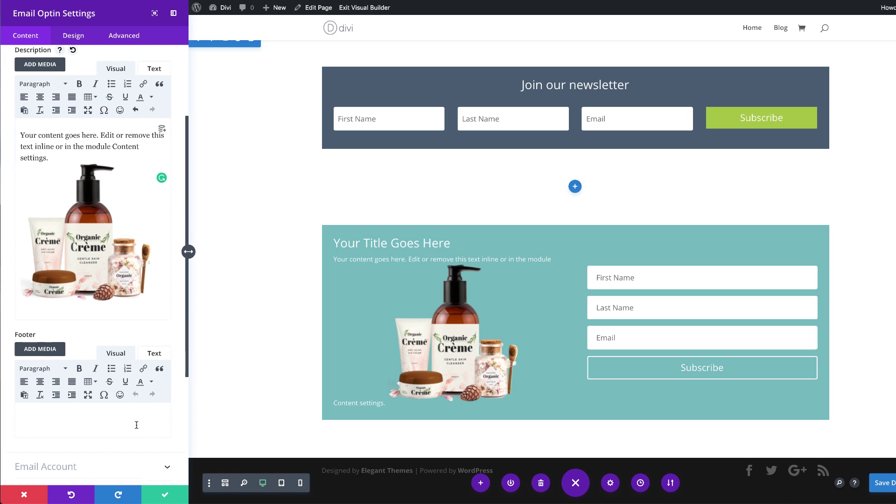
click(58, 329)
text(Np)
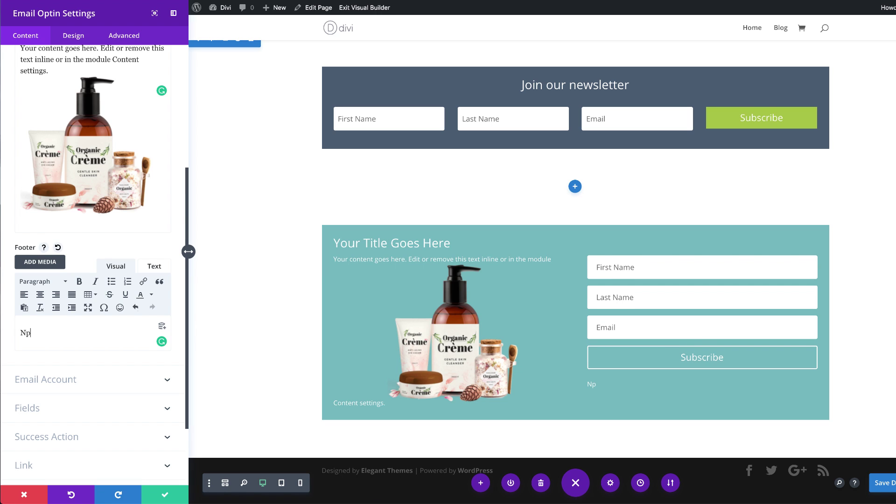
text( spam, we promise.)
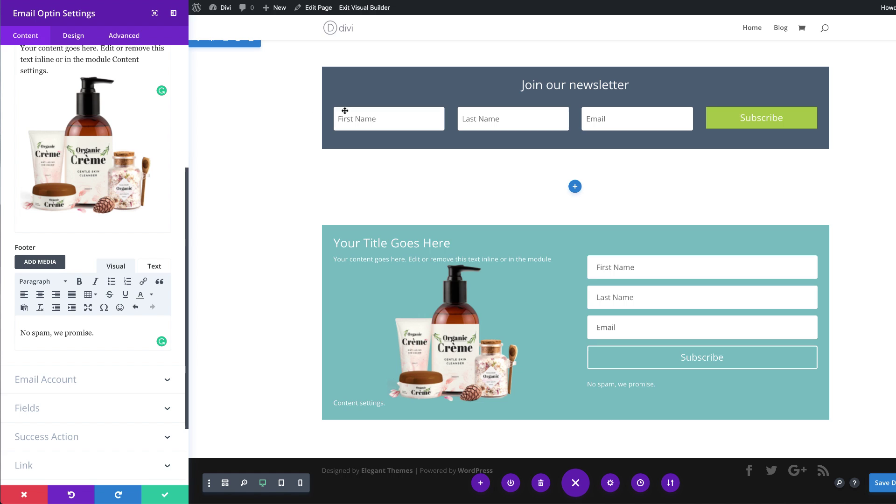
Step: Center the product image within the new opt-in's description
click(92, 160)
scroll(157, 169, up, 4)
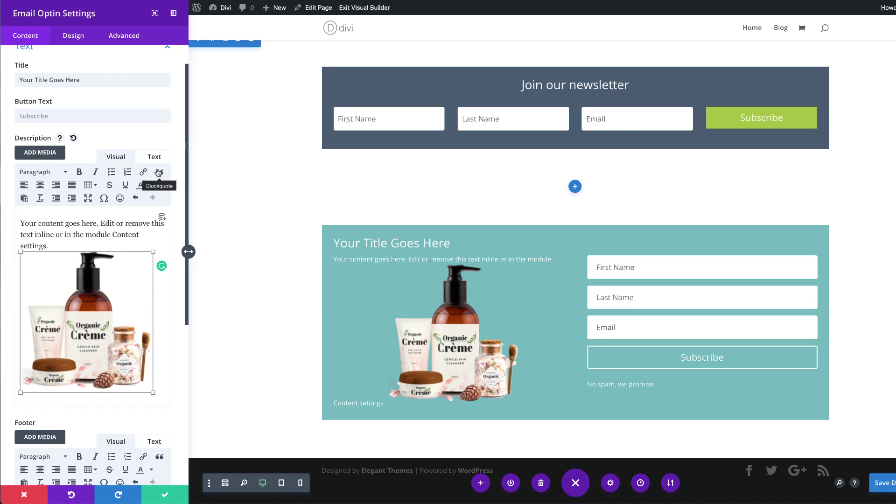
click(41, 187)
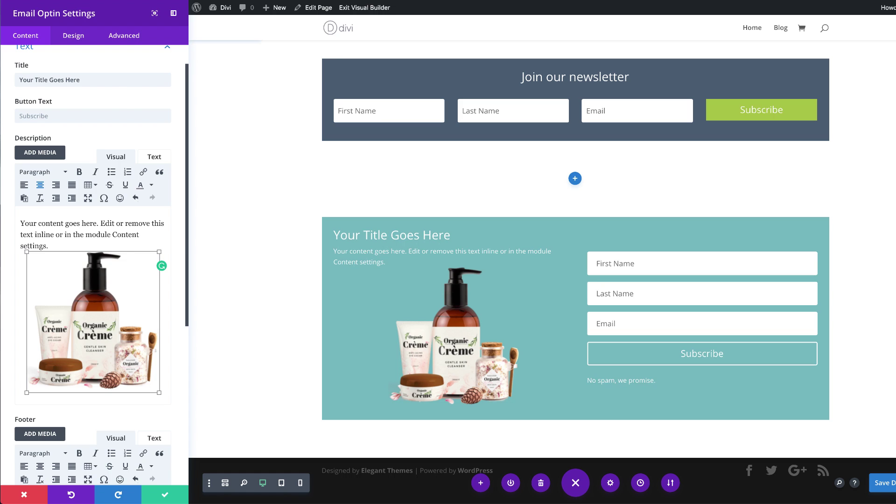
Step: Insert the white Crosswill logo, logo_03, on a new line below the footer text
scroll(112, 375, down, 3)
click(117, 382)
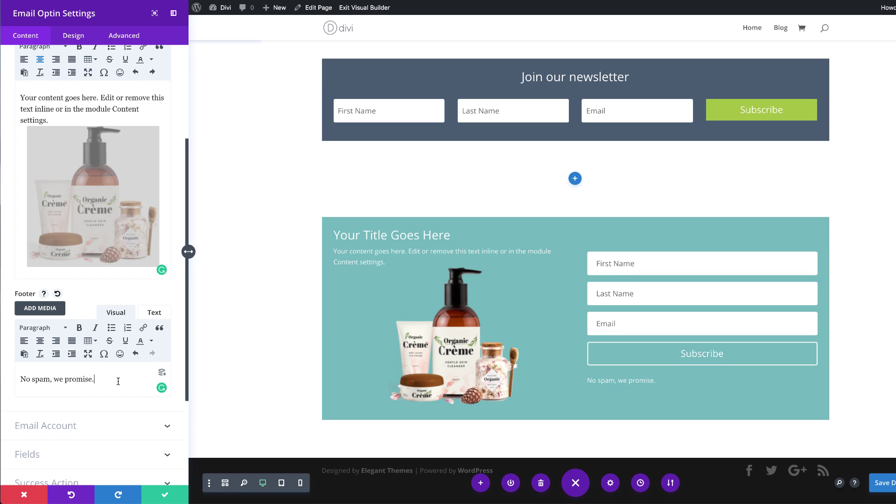
key(Return)
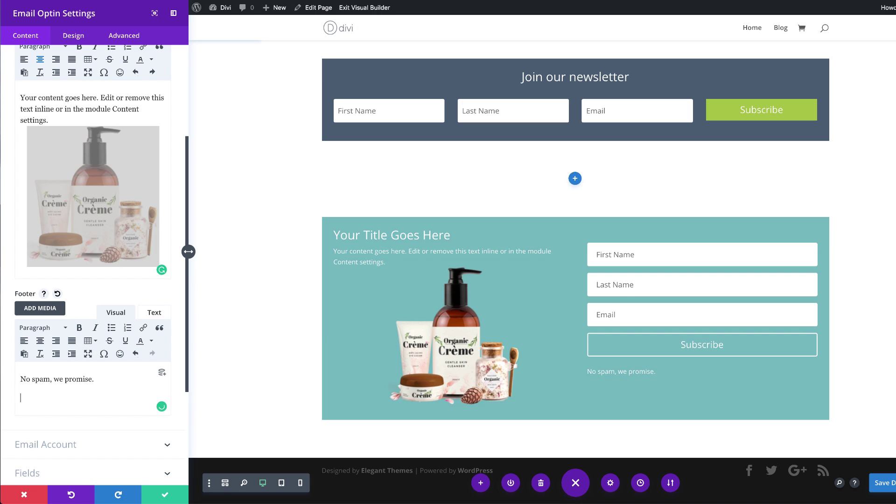
click(33, 306)
scroll(736, 334, down, 5)
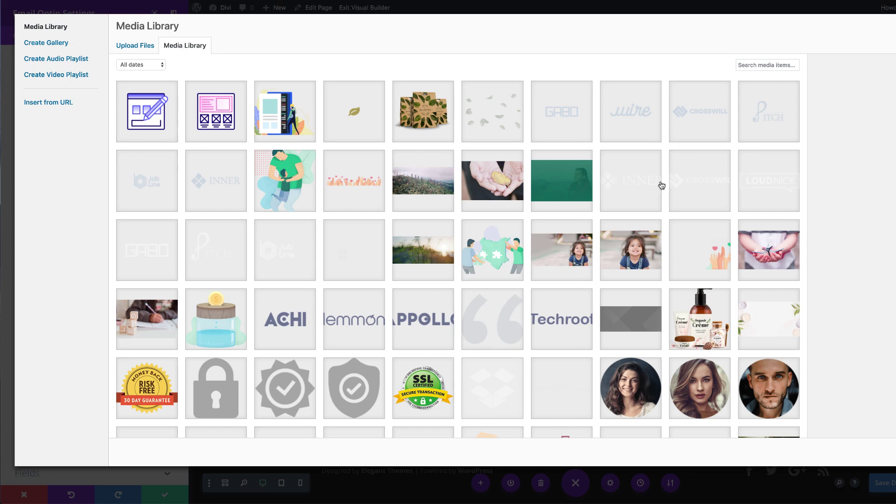
click(704, 184)
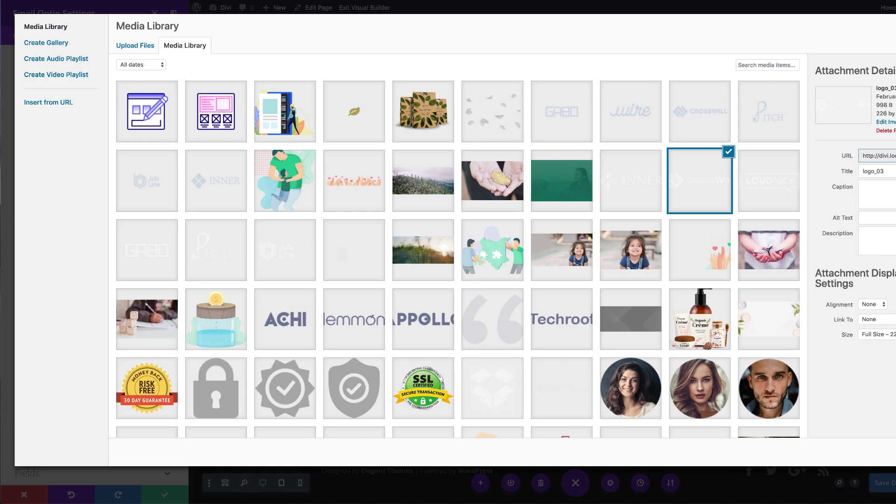
key(Return)
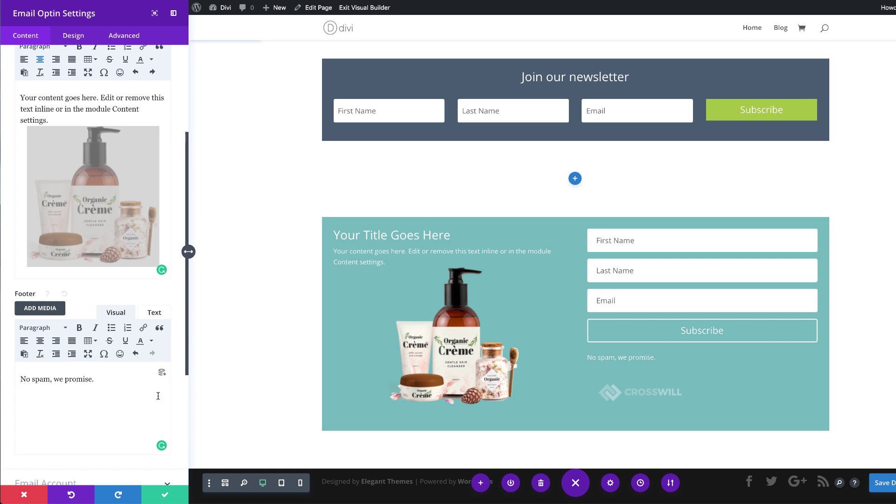
Step: Set the writer-01 photo from the media library as the new opt-in's background image
scroll(108, 396, down, 5)
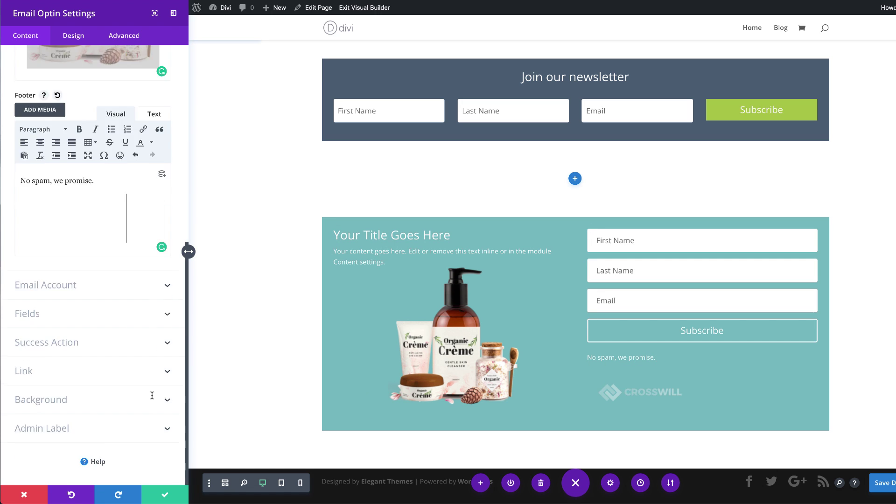
click(56, 399)
click(108, 257)
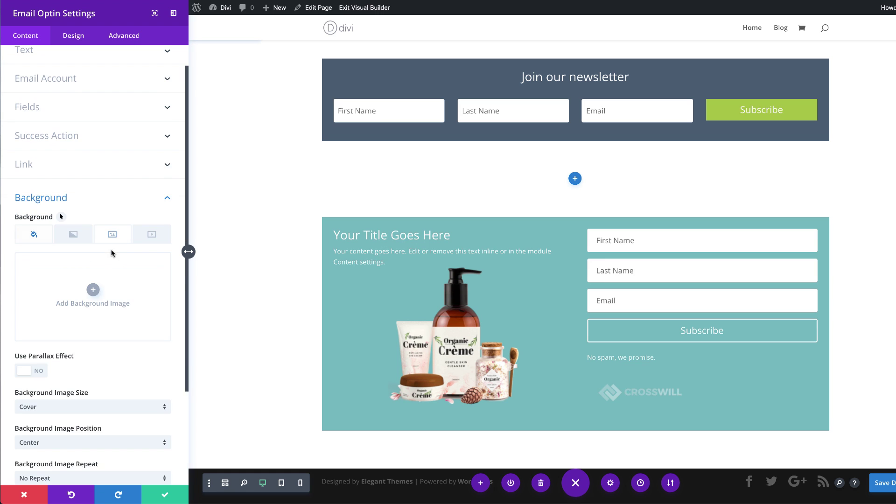
click(97, 291)
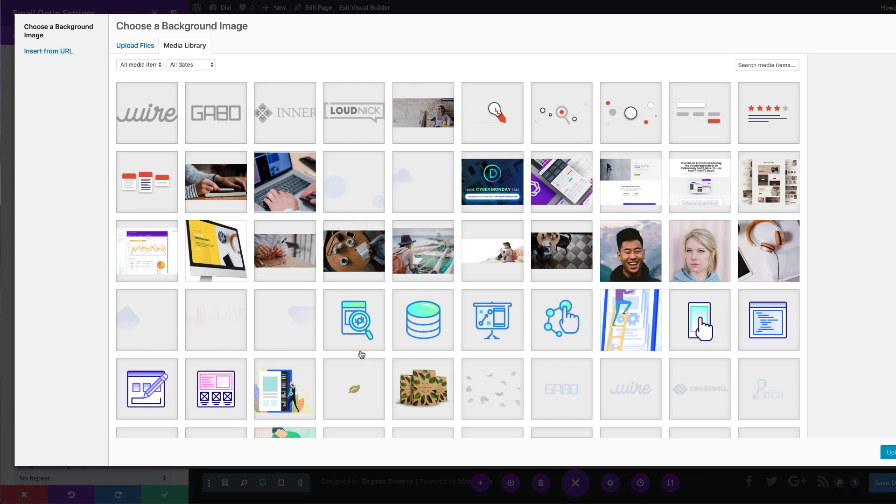
click(439, 115)
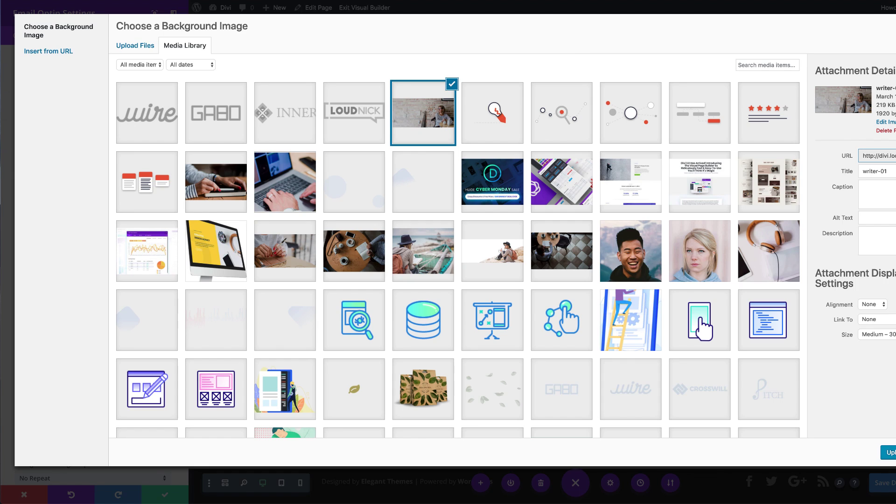
click(888, 452)
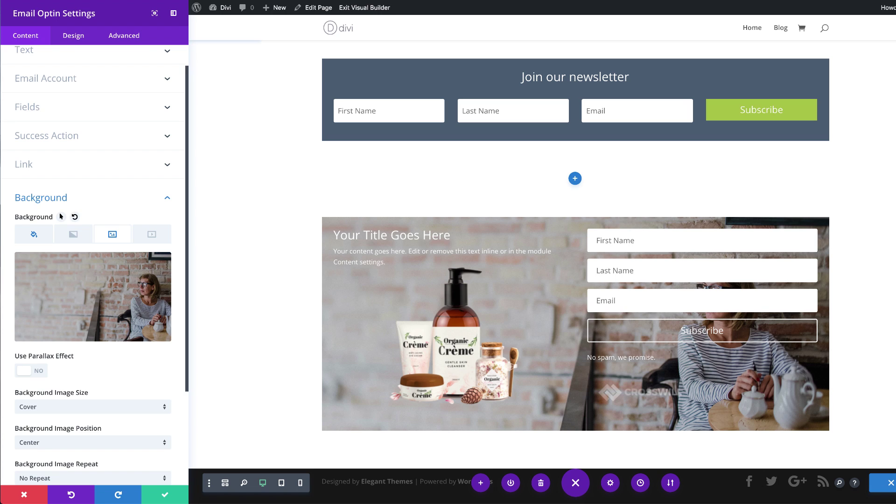
Step: Add a background gradient to the new opt-in and set its first color to rgba(0,0,0,0.5)
click(74, 238)
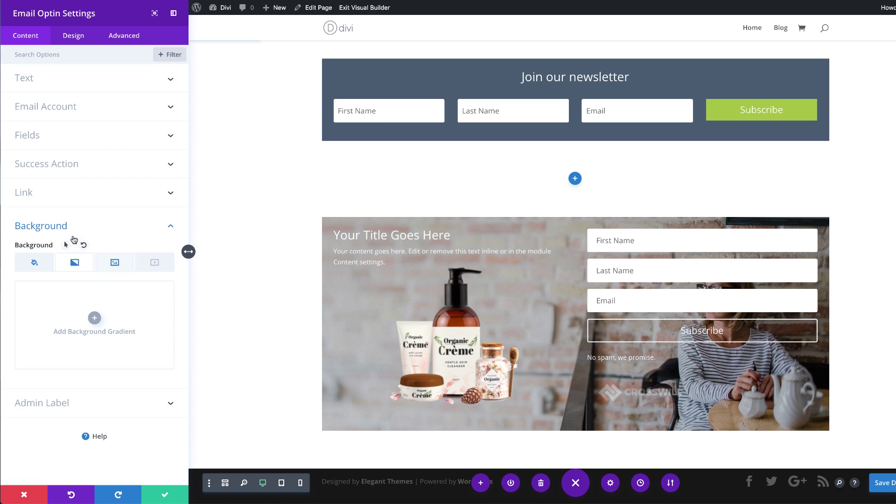
click(93, 319)
click(22, 386)
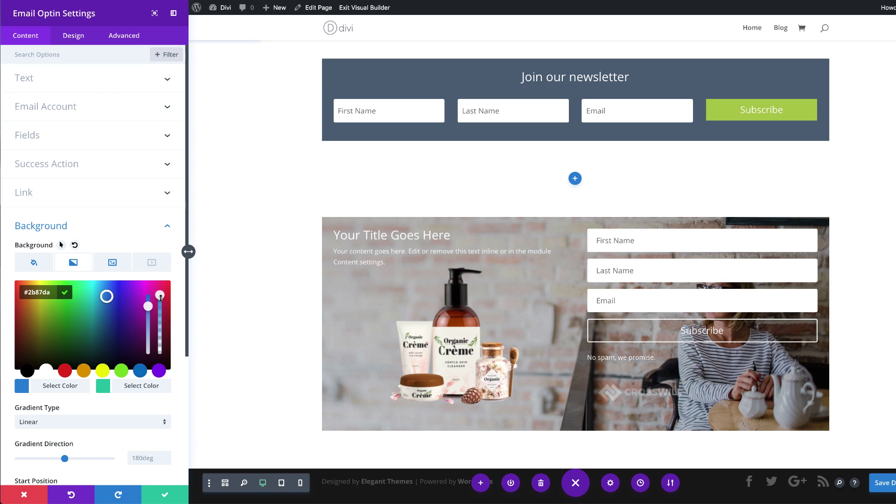
click(160, 306)
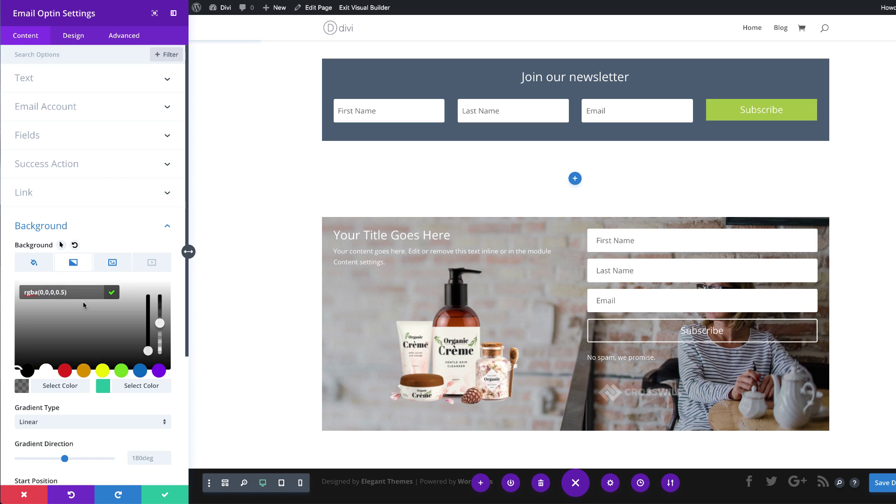
Step: Set the background gradient's second color to rgba(0,0,0,0.5)
click(104, 386)
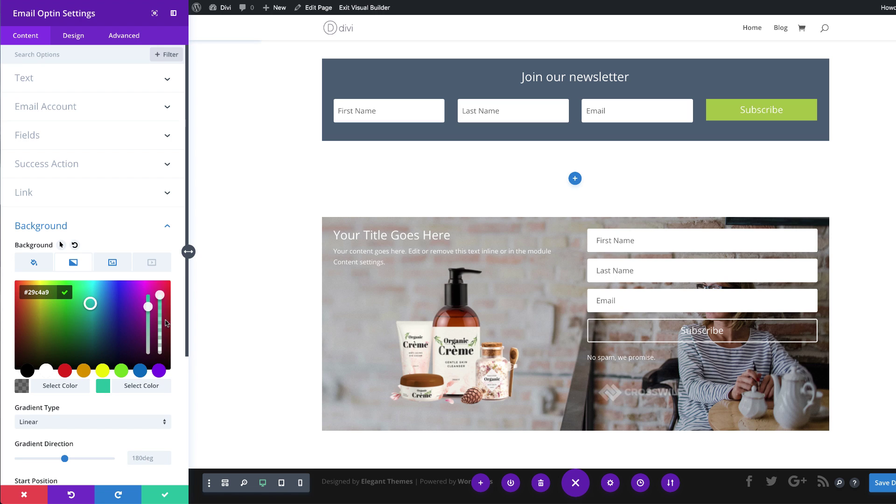
drag(160, 298, 159, 309)
drag(39, 292, 85, 292)
text(0,0,0,0.5))
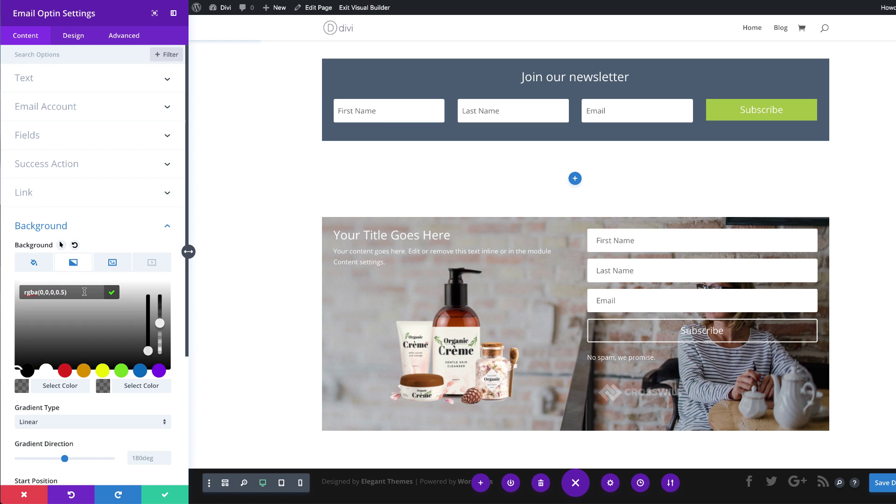
Step: Place the opt-in's background gradient above its background image
scroll(131, 419, down, 3)
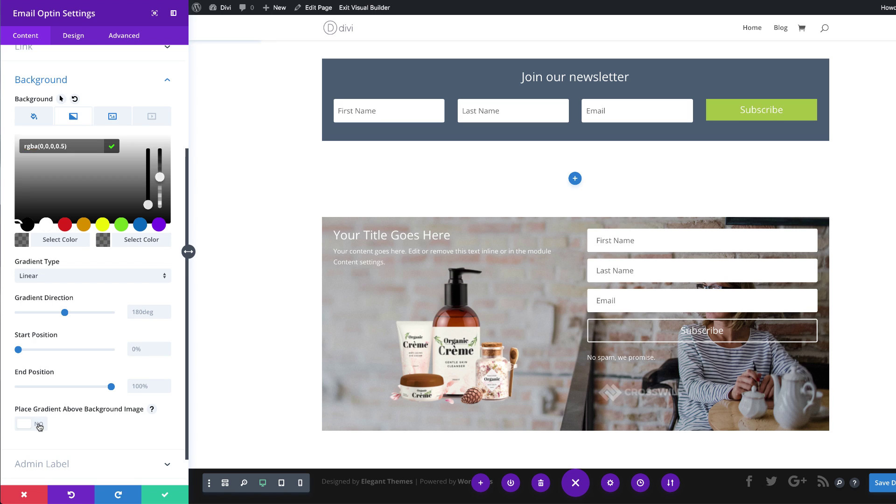
click(40, 427)
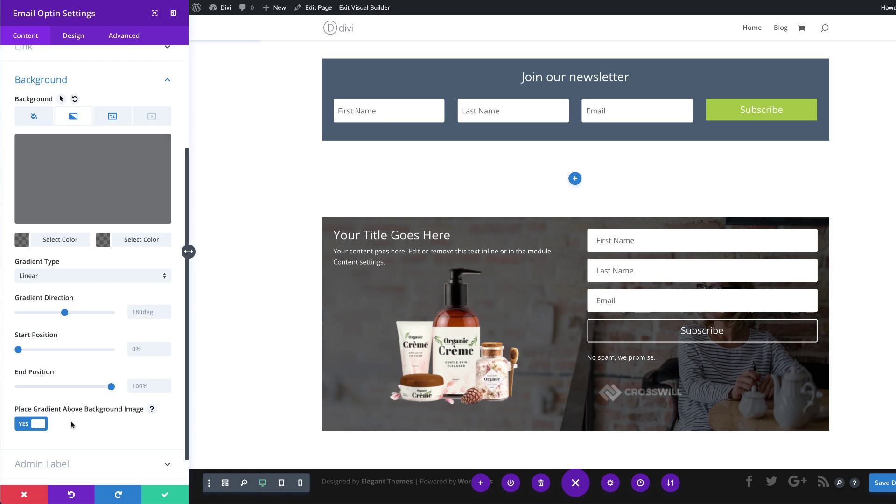
scroll(142, 355, down, 2)
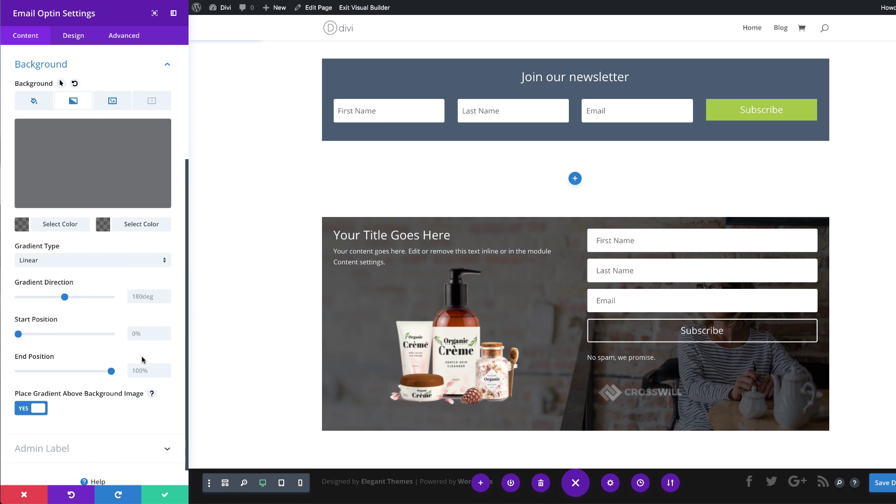
Step: Enable custom styles for the opt-in's button and set the button text color to #333333
scroll(141, 355, up, 5)
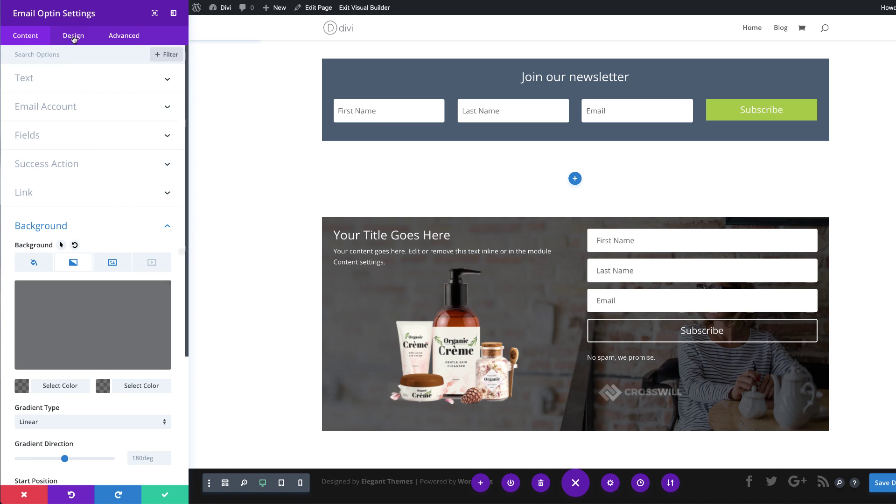
click(73, 36)
click(49, 279)
scroll(49, 279, down, 2)
click(39, 251)
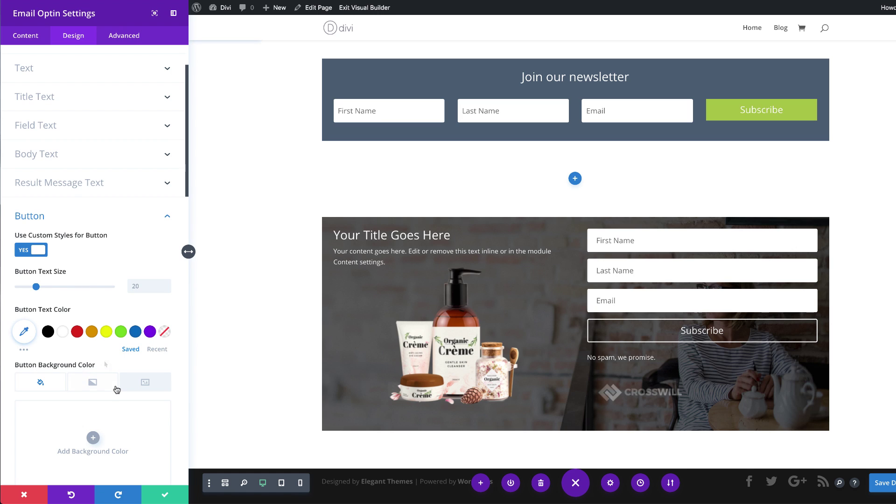
scroll(120, 412, down, 1)
scroll(121, 414, down, 3)
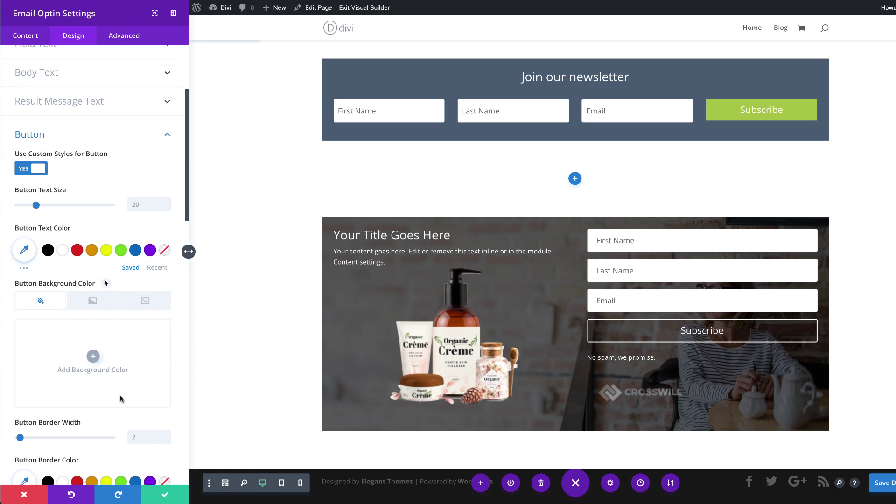
click(23, 249)
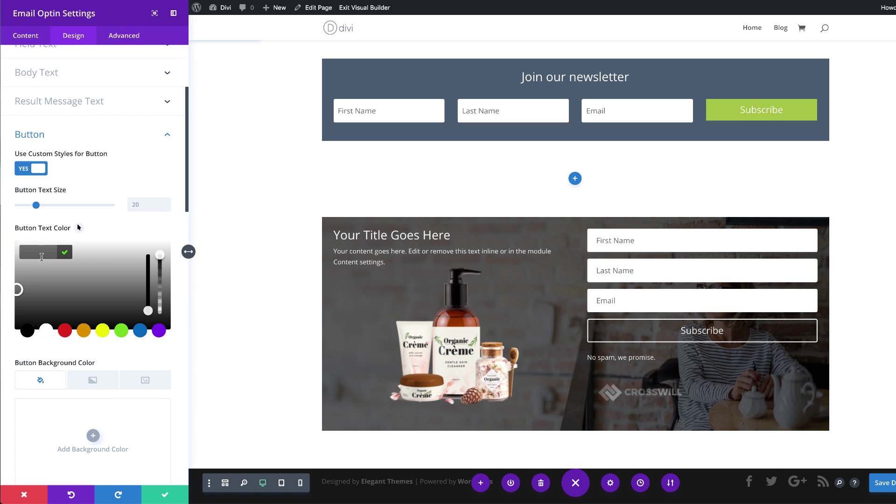
text(#333333)
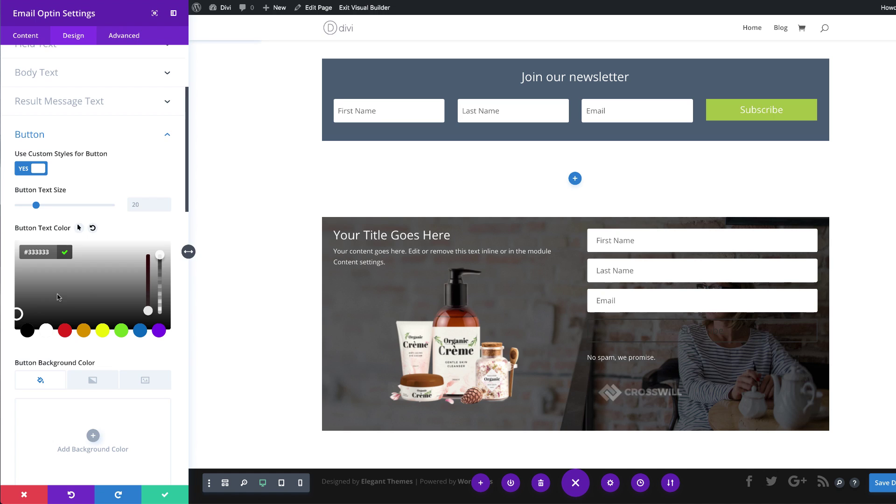
Step: Add a button background color of #ffcb7a
scroll(93, 417, down, 2)
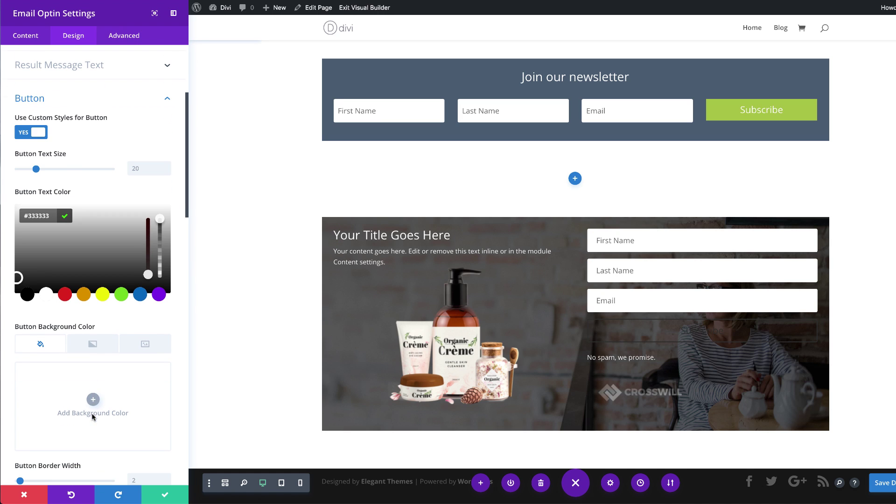
click(93, 400)
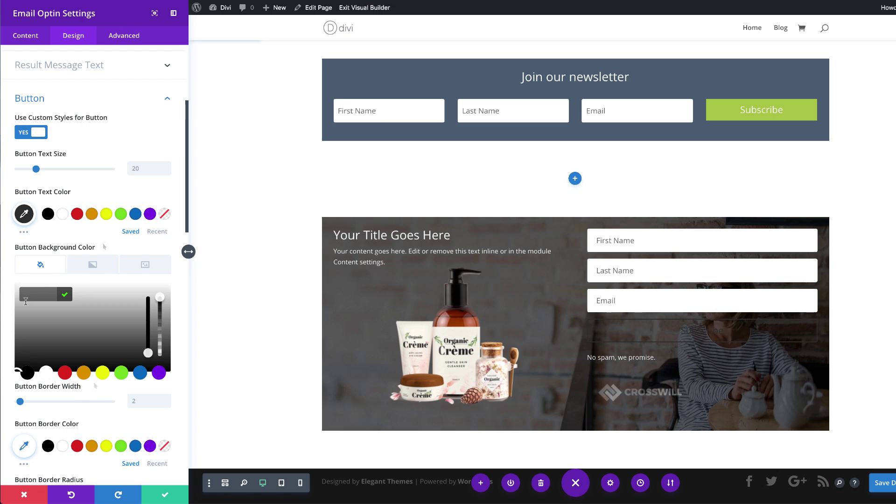
text(#ffcb7a)
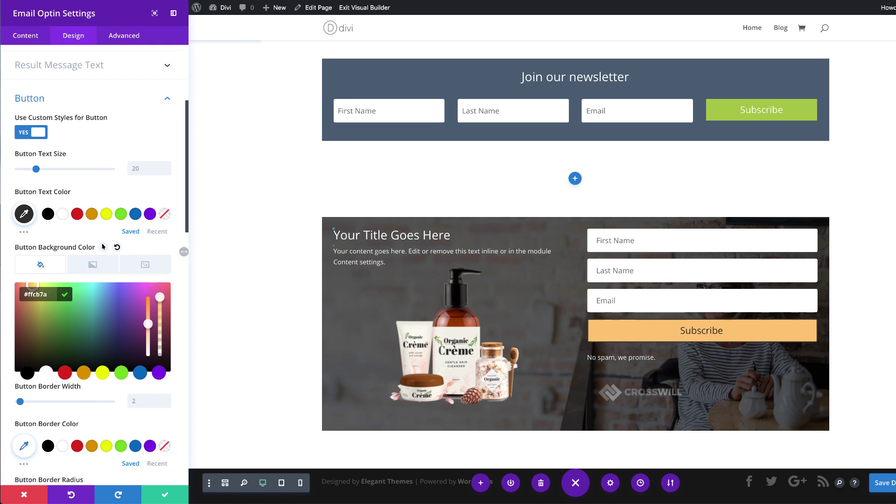
Step: Set the button's border width to 0px and its letter spacing to 5px
scroll(89, 369, down, 3)
drag(21, 348, 18, 348)
scroll(33, 387, down, 3)
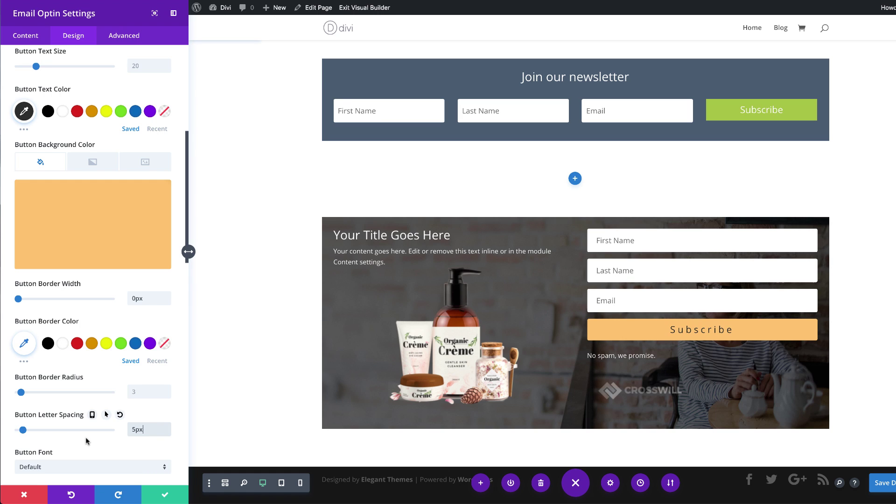
Step: Set the button's font weight to Ultra Bold and its font style to uppercase
scroll(87, 434, down, 3)
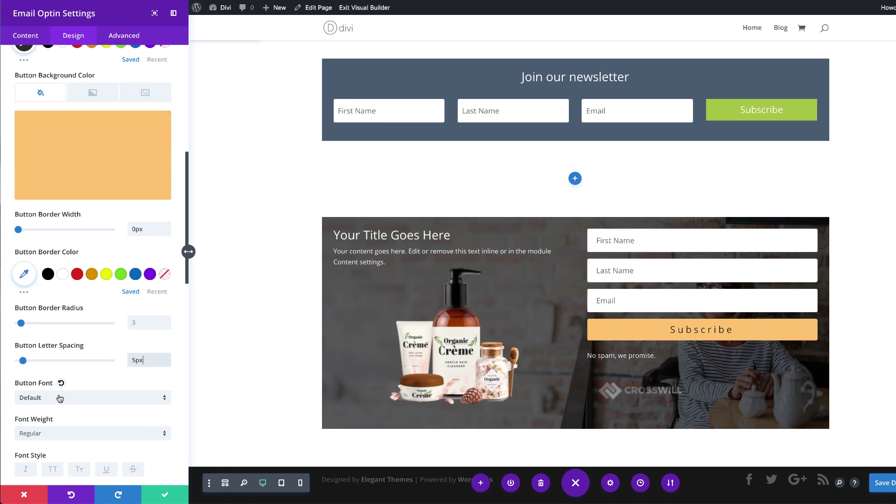
click(64, 434)
click(53, 470)
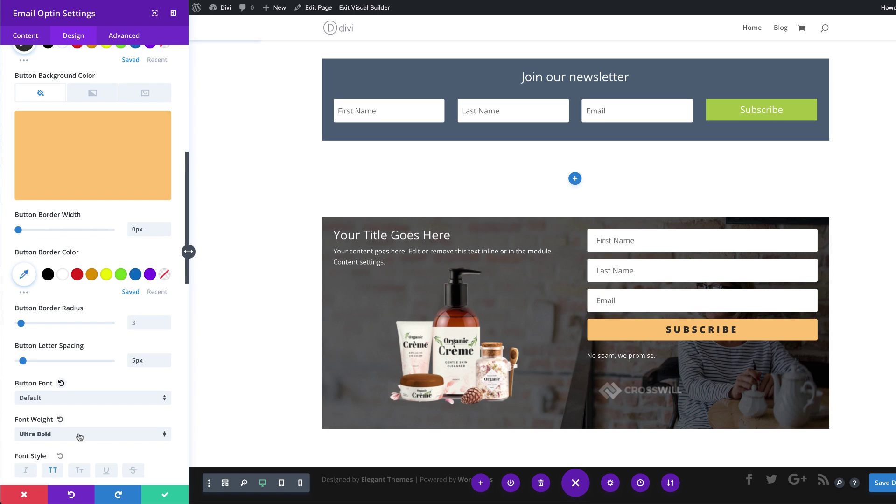
Step: Set the opt-in module's width to 700px and align the module to the center
scroll(114, 364, down, 10)
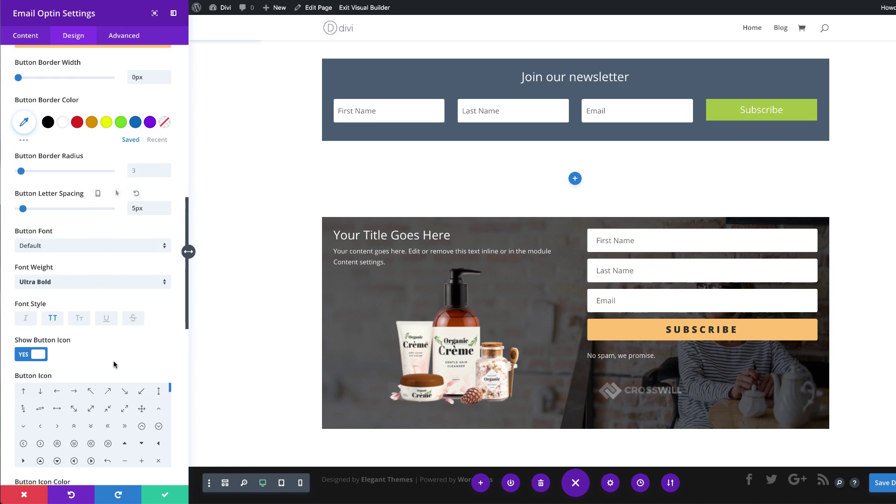
scroll(114, 364, down, 5)
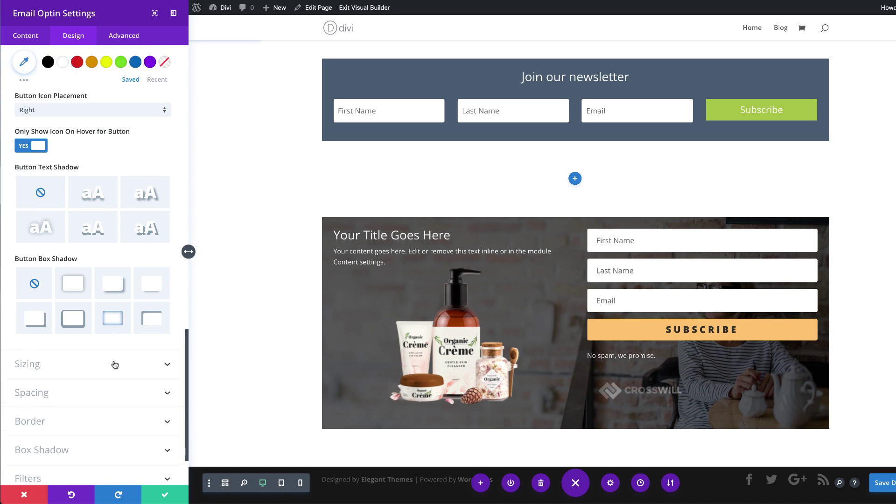
click(40, 312)
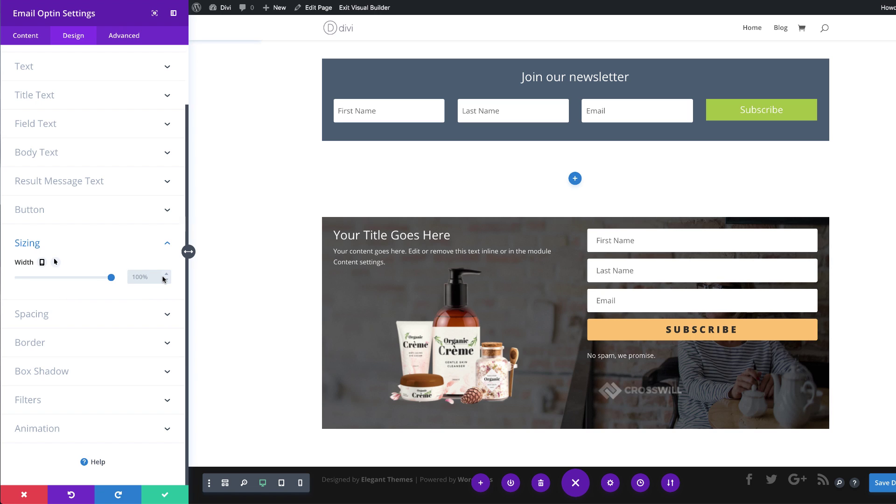
text(700)
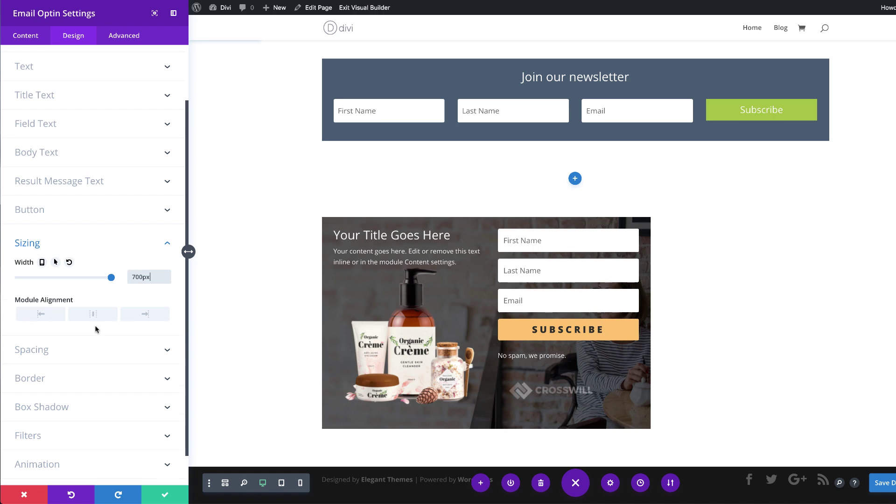
click(93, 315)
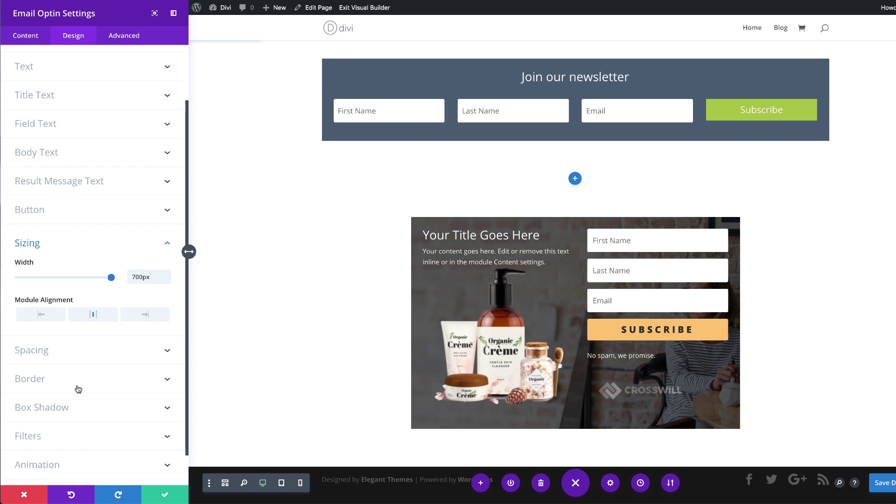
Step: Set the opt-in's custom padding to 3vw on all four sides and save the module settings
click(44, 353)
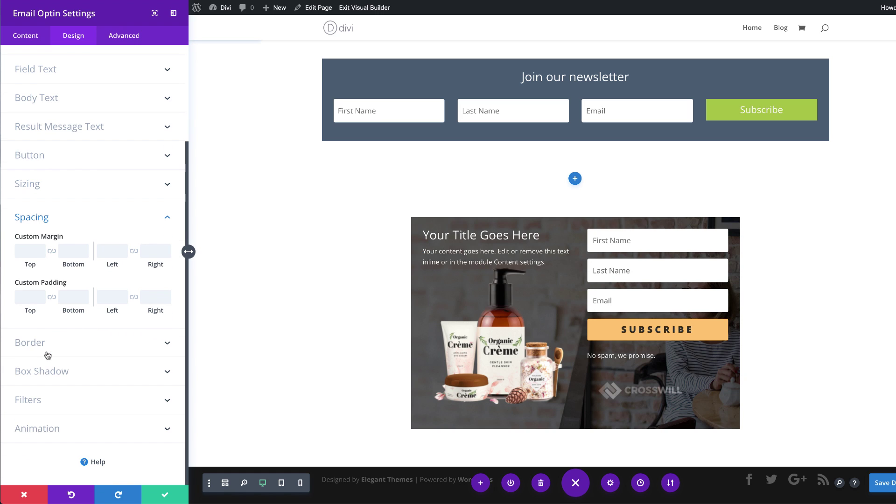
click(29, 299)
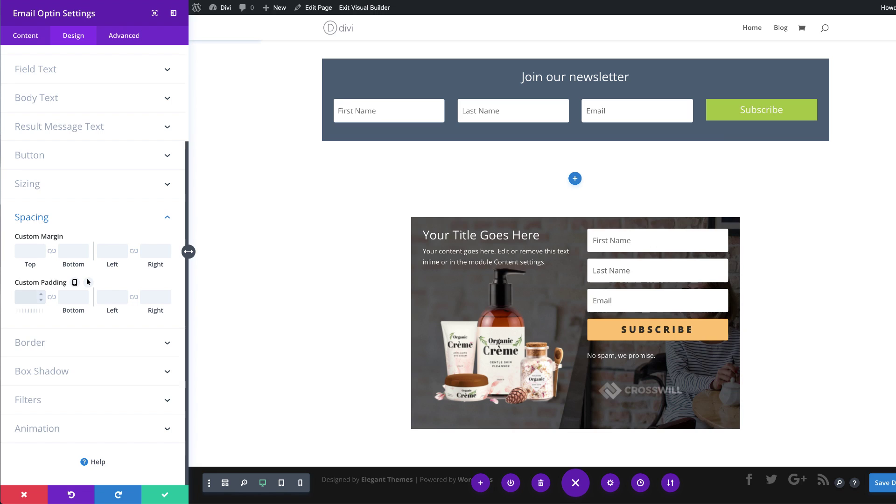
text(3vw)
double_click(32, 296)
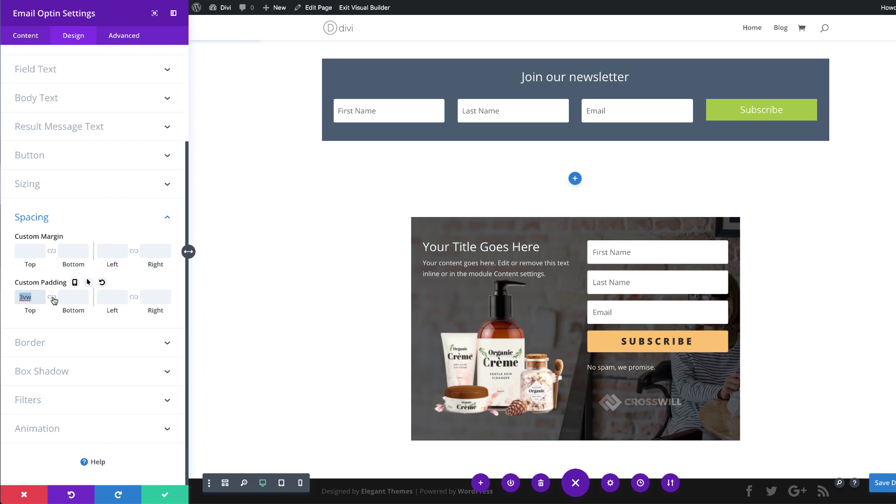
click(52, 298)
click(107, 297)
text(3vw)
click(134, 298)
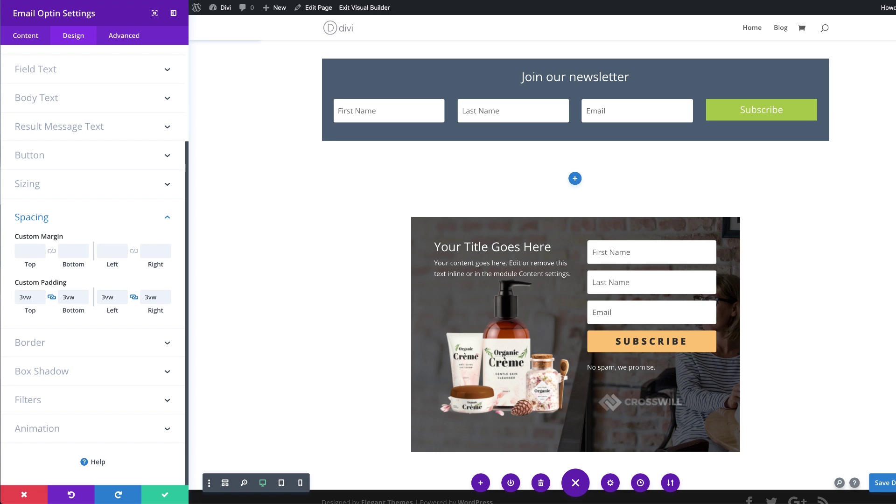
scroll(343, 290, up, 5)
scroll(348, 290, down, 6)
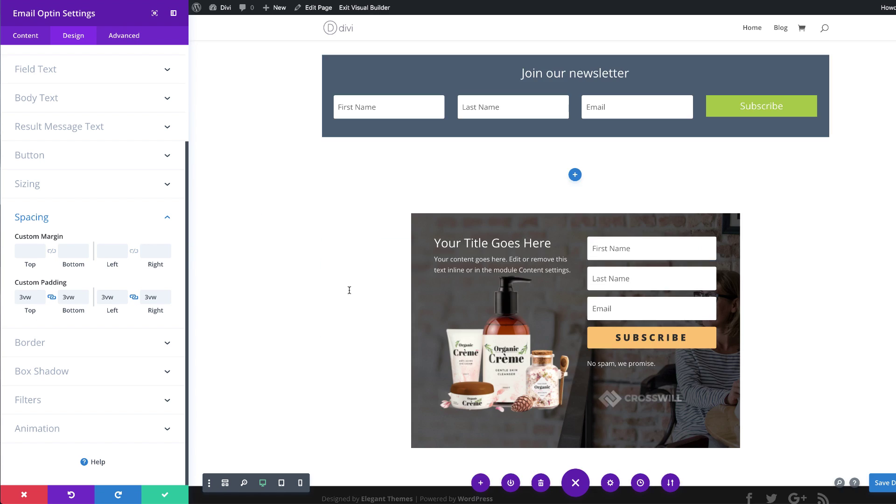
click(165, 497)
Step: Add a regular section below the product opt-in with a single-column row and an Email Optin module
scroll(259, 394, down, 3)
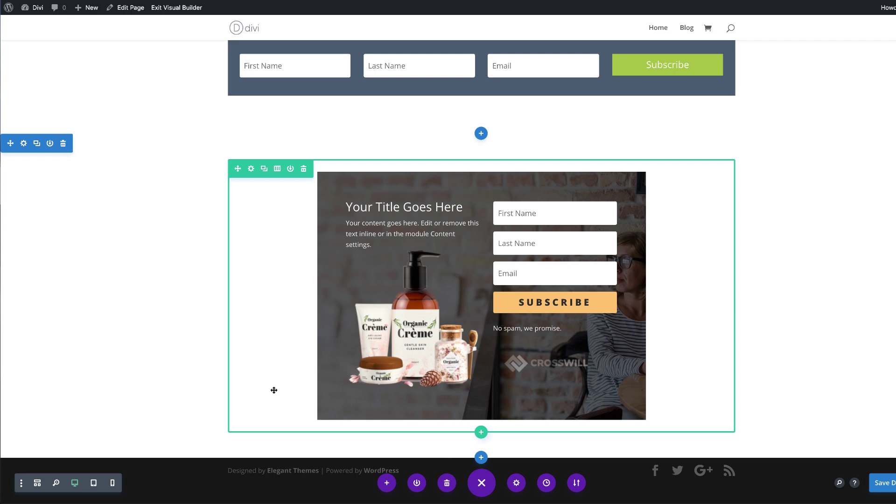
click(480, 457)
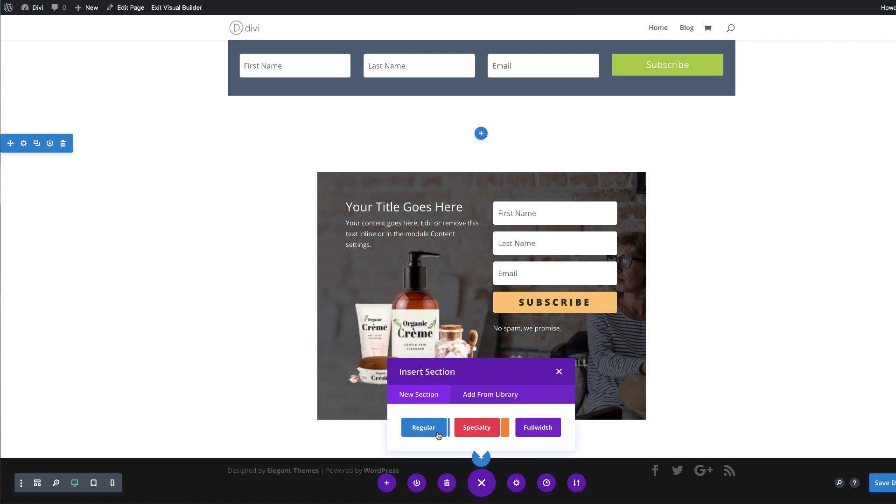
click(422, 427)
click(427, 321)
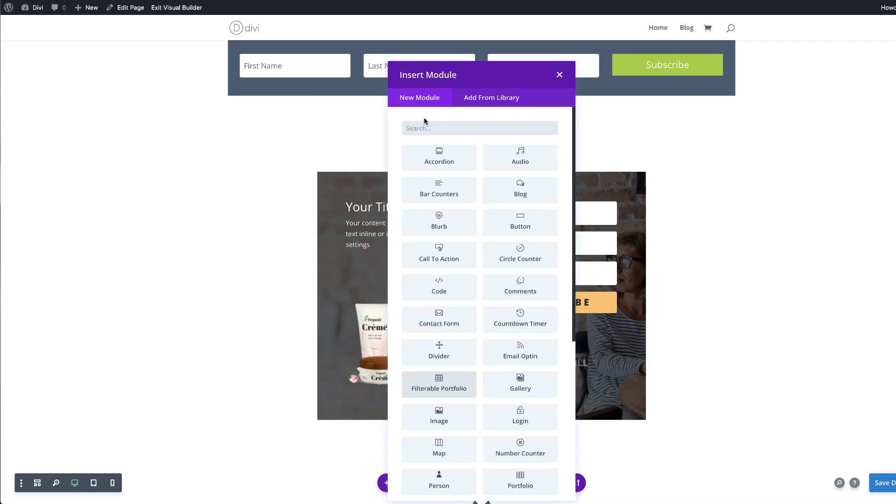
text(em)
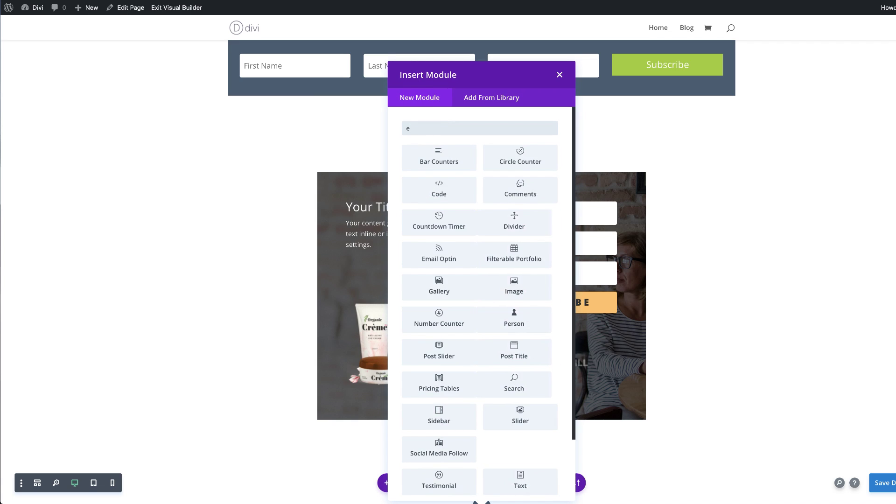
click(446, 154)
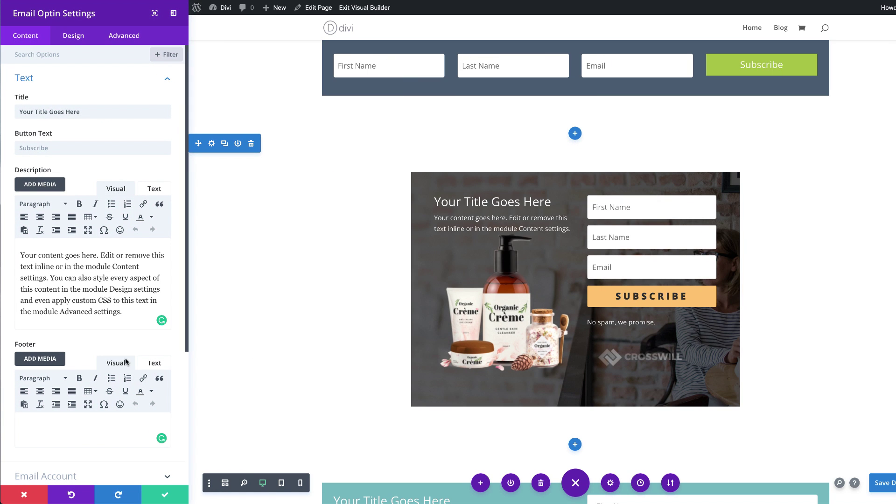
Step: Add a background gradient to the new opt-in and set its first color to #8300e9
scroll(443, 367, down, 5)
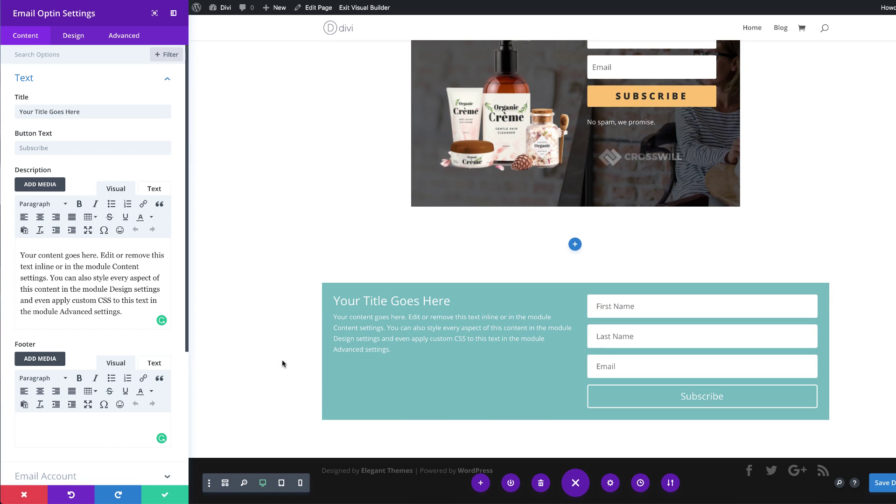
scroll(104, 426, down, 5)
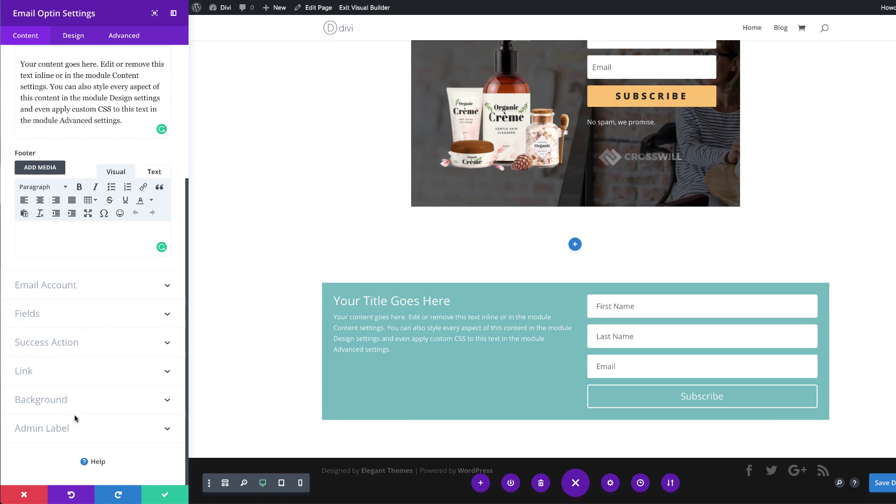
click(48, 399)
click(74, 251)
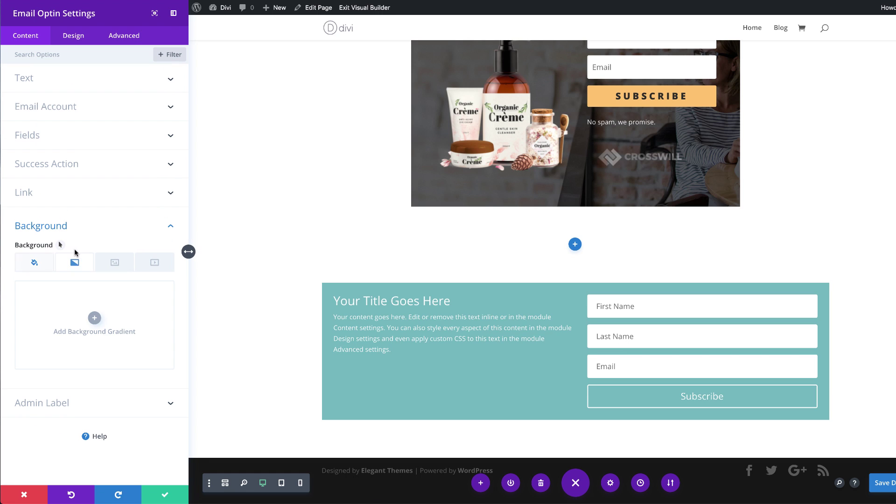
click(94, 318)
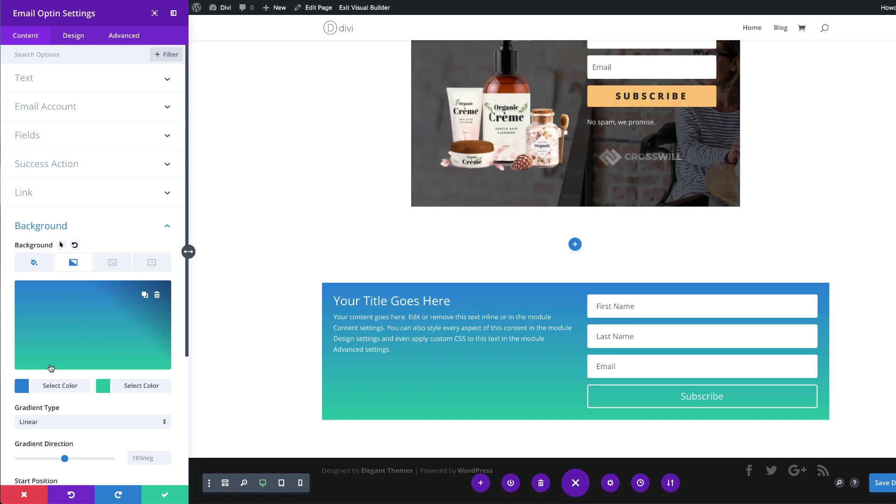
click(22, 387)
drag(28, 292, 56, 292)
text(8300e9)
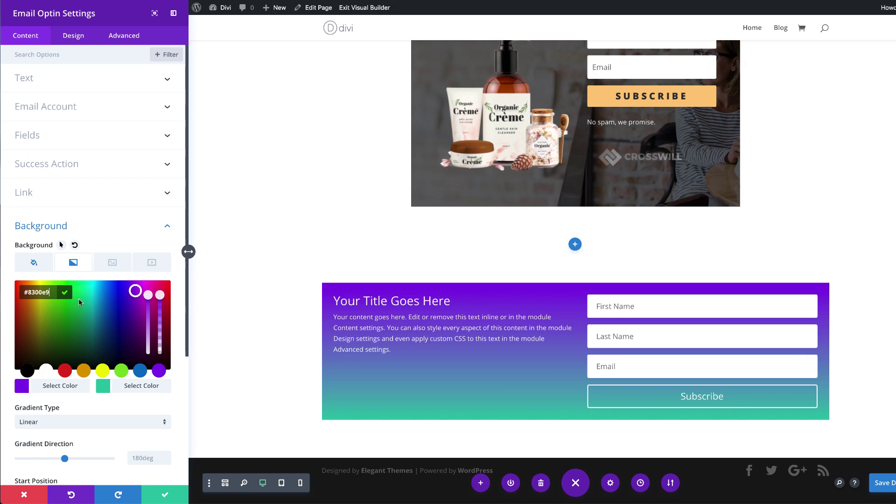
Step: Set the second gradient color to #06c8ff and make the gradient radial with its direction at Top Left
click(102, 387)
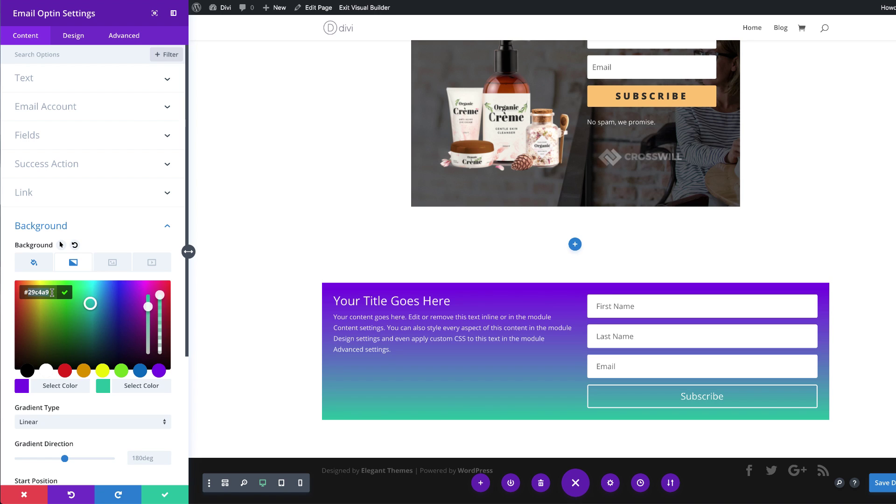
text(#06c8ff)
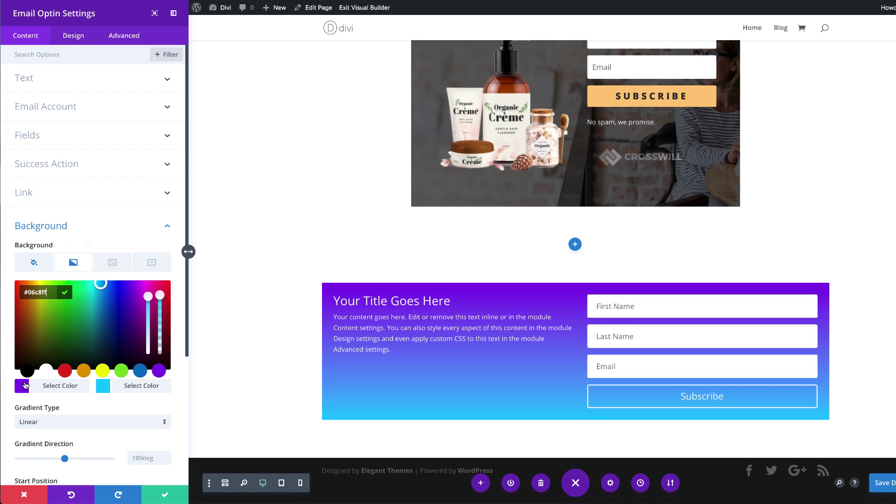
scroll(150, 424, down, 1)
scroll(149, 424, down, 2)
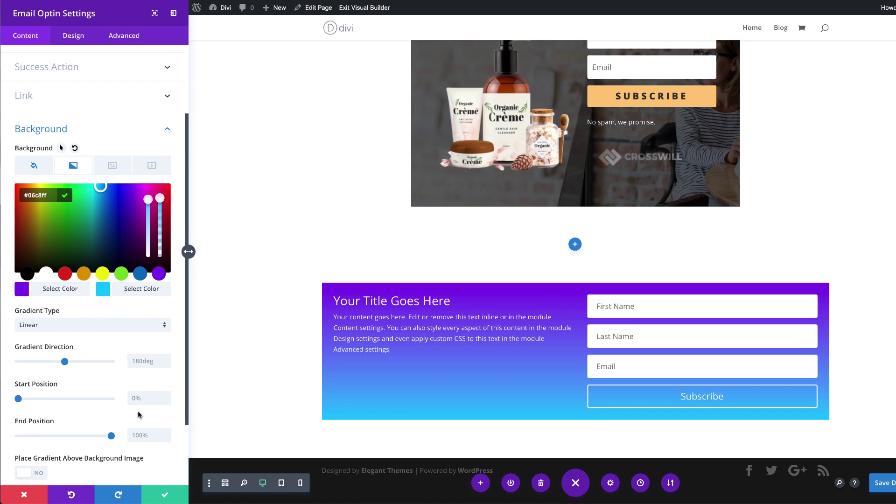
click(75, 329)
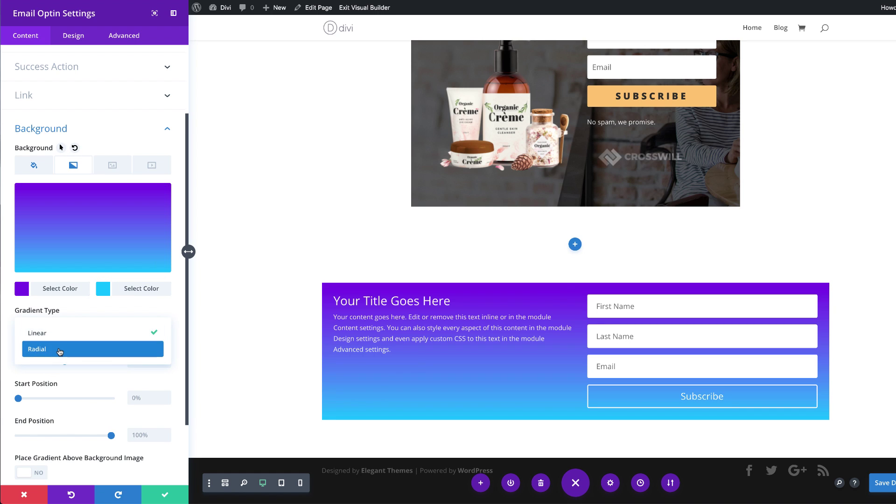
click(59, 348)
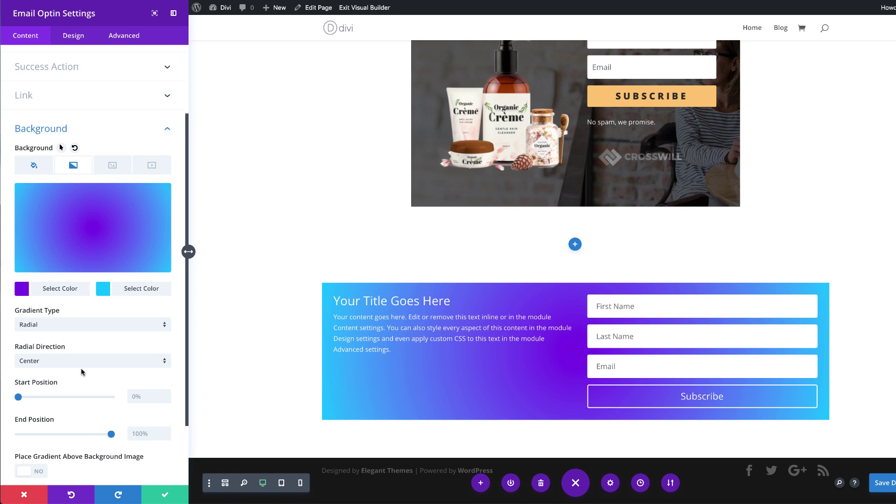
scroll(82, 370, down, 1)
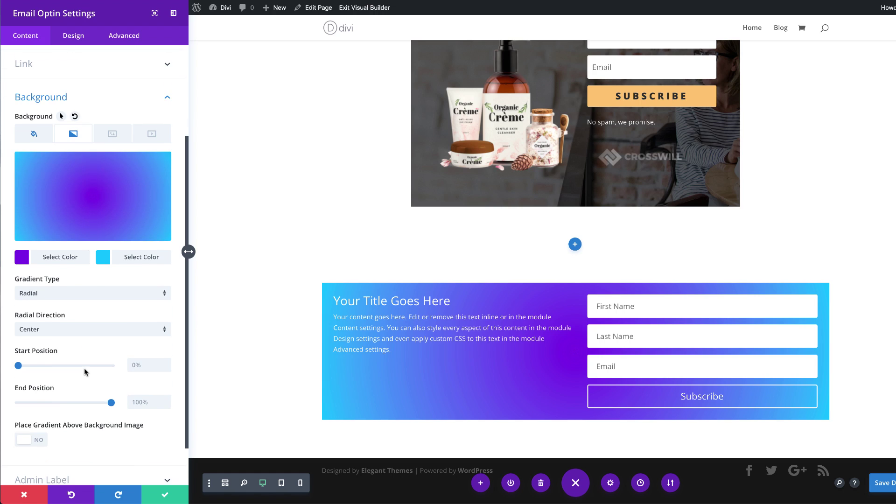
click(80, 336)
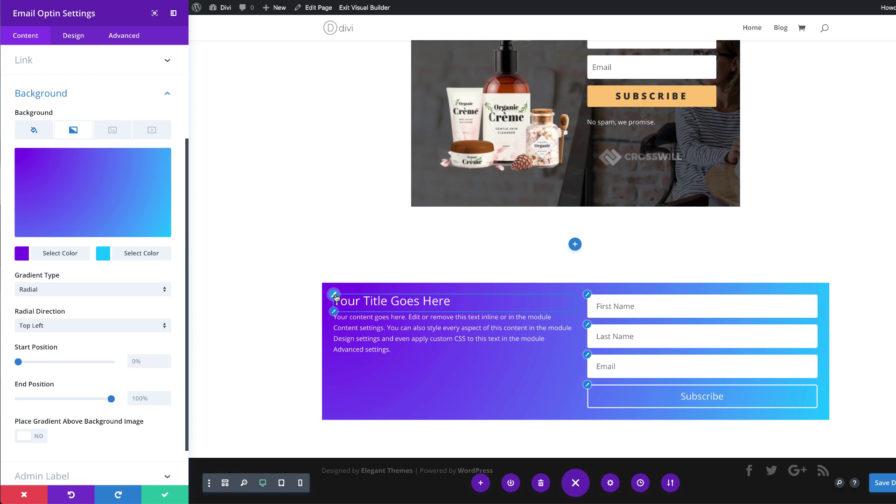
Step: Set the opt-in title's text size to 36px and its font weight to Bold
click(335, 296)
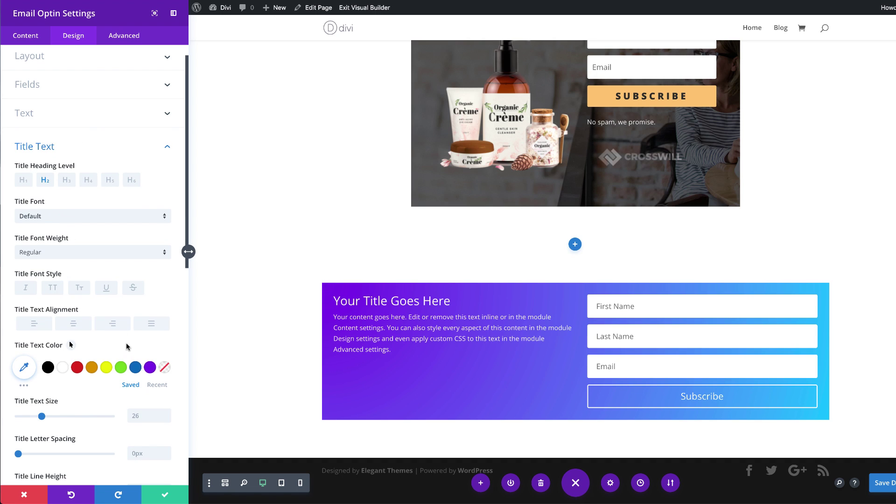
click(142, 416)
text(36px)
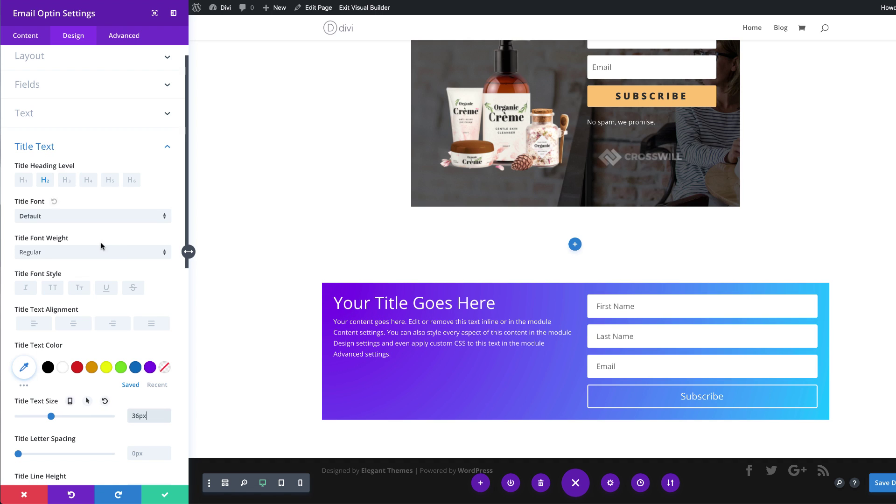
click(86, 252)
click(89, 306)
Step: Set the opt-in module's custom padding to 6vw on all four sides
scroll(93, 404, down, 3)
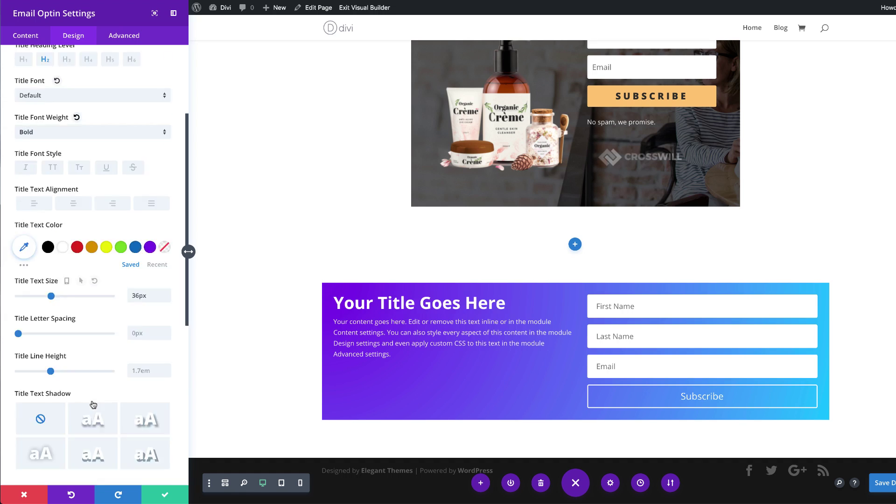
scroll(93, 404, down, 6)
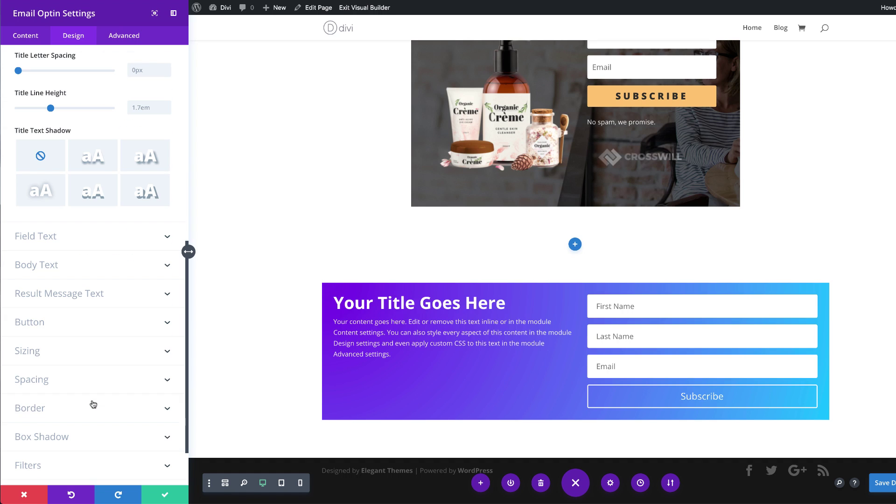
click(48, 380)
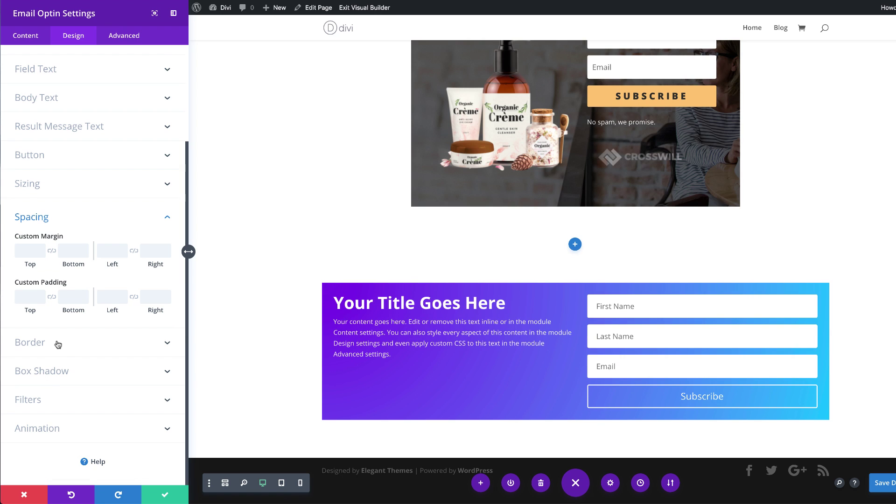
click(31, 296)
text(6vw)
click(51, 296)
click(120, 299)
double_click(107, 297)
text(6vw)
click(134, 297)
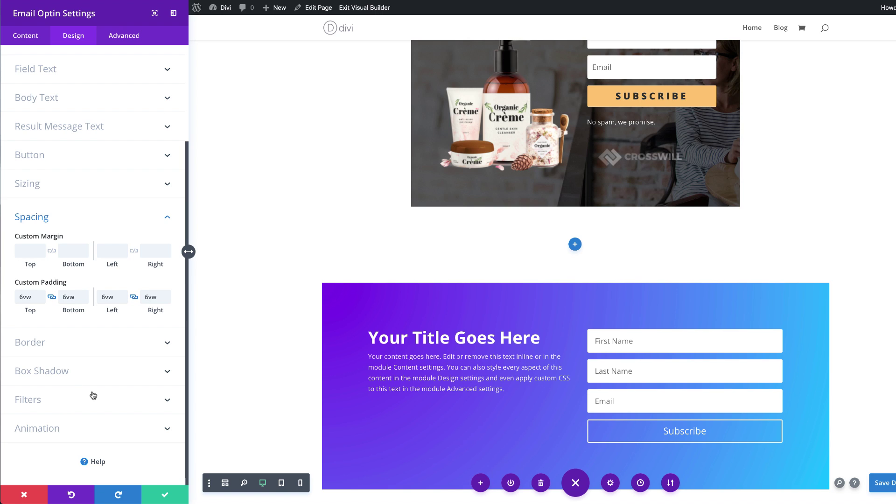
Step: Unlink the opt-in's rounded corners, set the top-left and bottom-right corners to 50px, and save the module settings
click(45, 342)
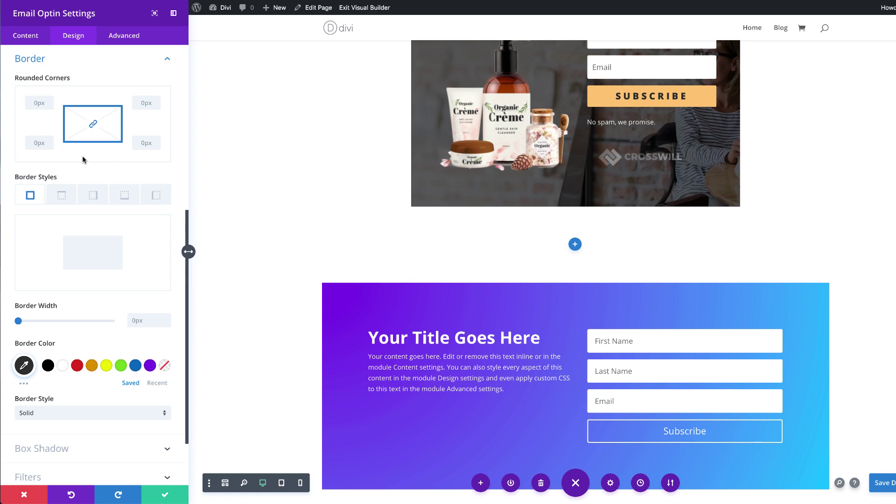
click(94, 125)
click(94, 126)
click(41, 109)
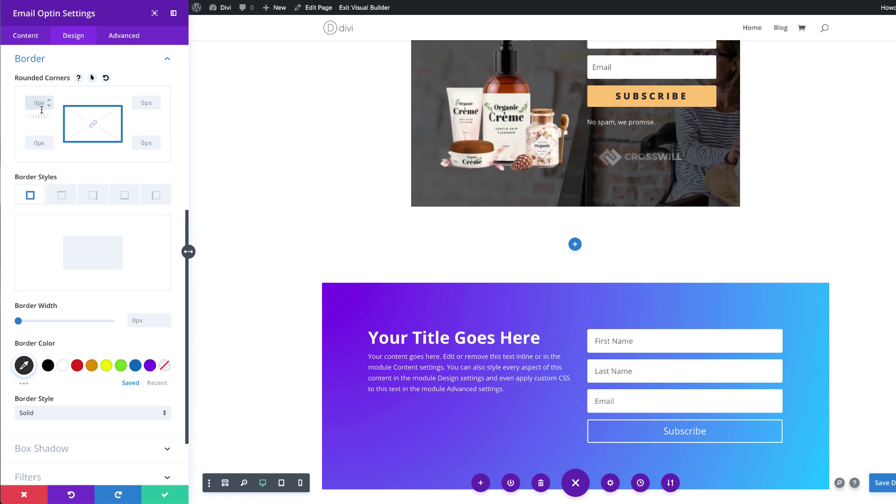
text(50p)
click(147, 141)
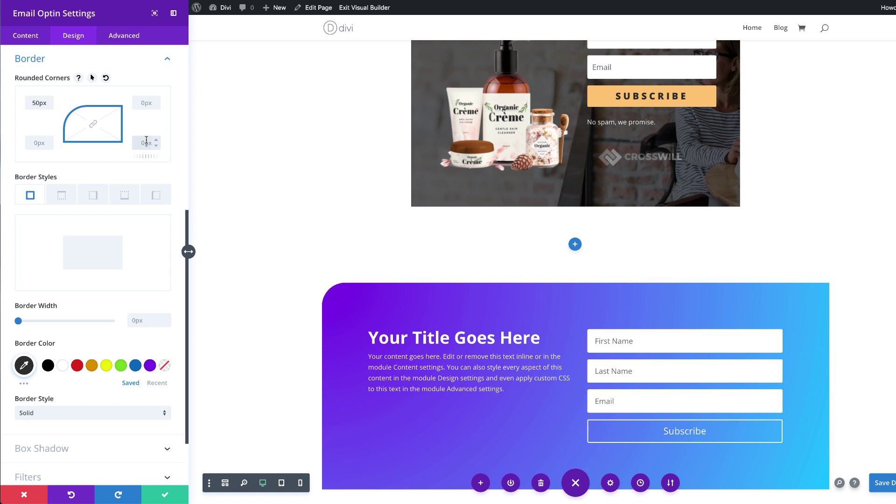
text(50)
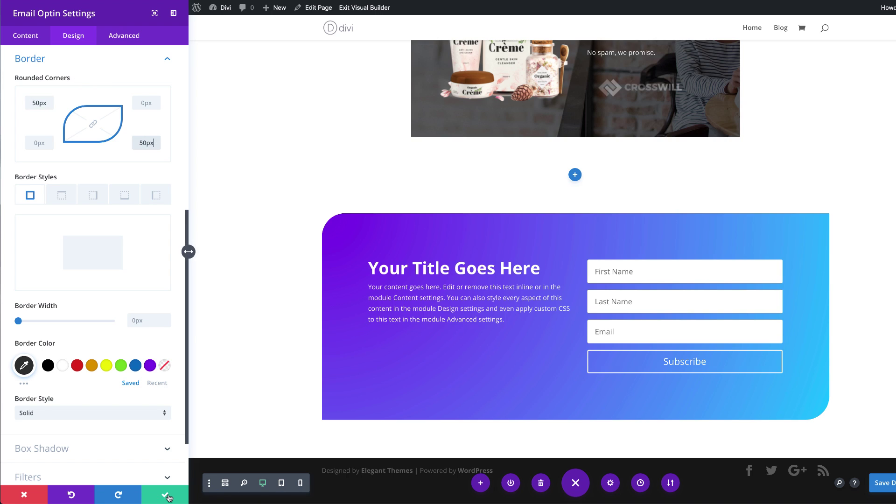
click(164, 494)
Step: Give the gradient opt-in's row a custom width of 100% and save the row settings
scroll(440, 442, down, 1)
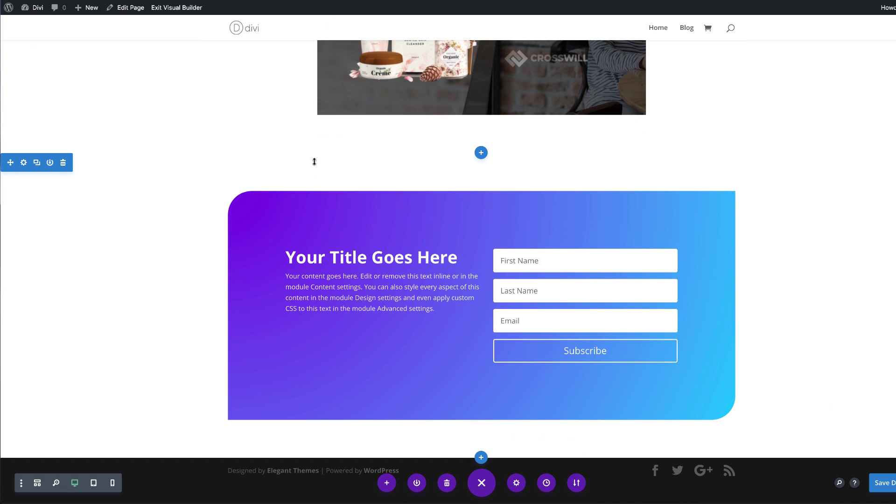
click(250, 189)
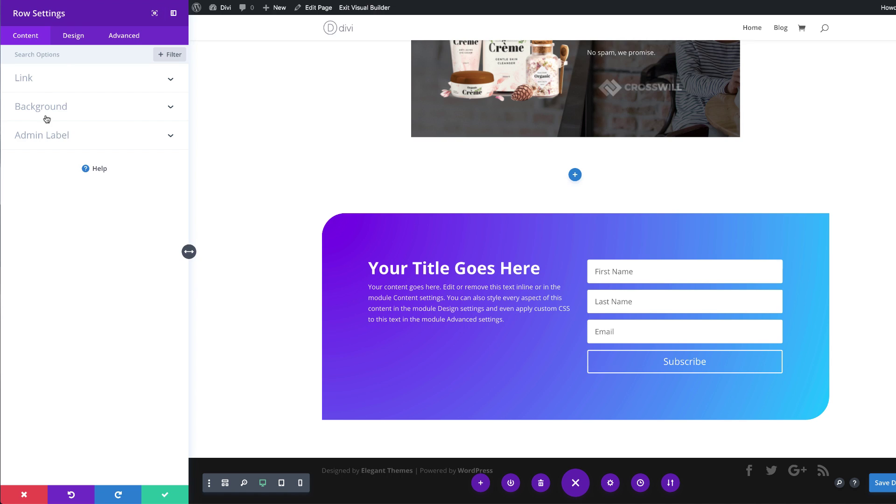
click(73, 35)
click(36, 110)
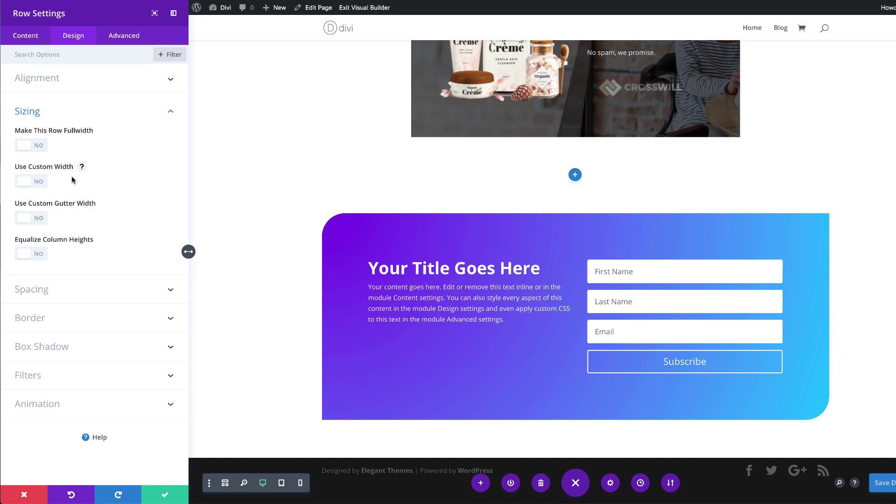
click(39, 183)
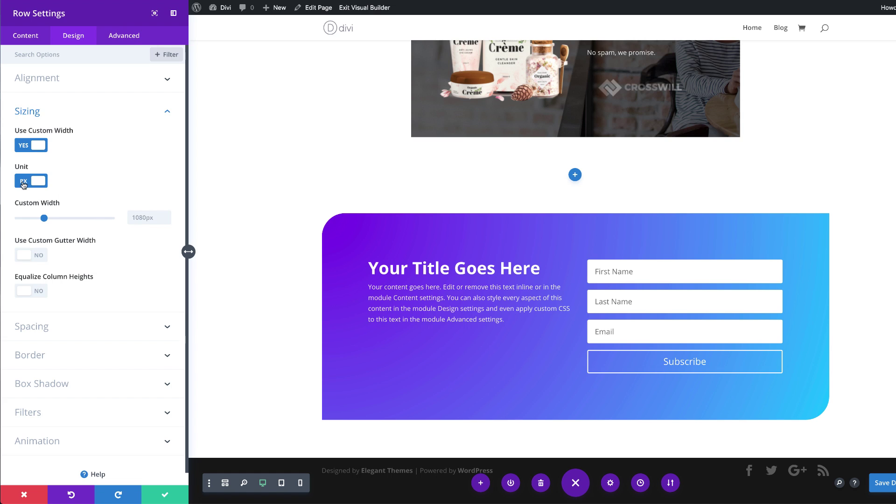
click(22, 184)
drag(92, 218, 122, 220)
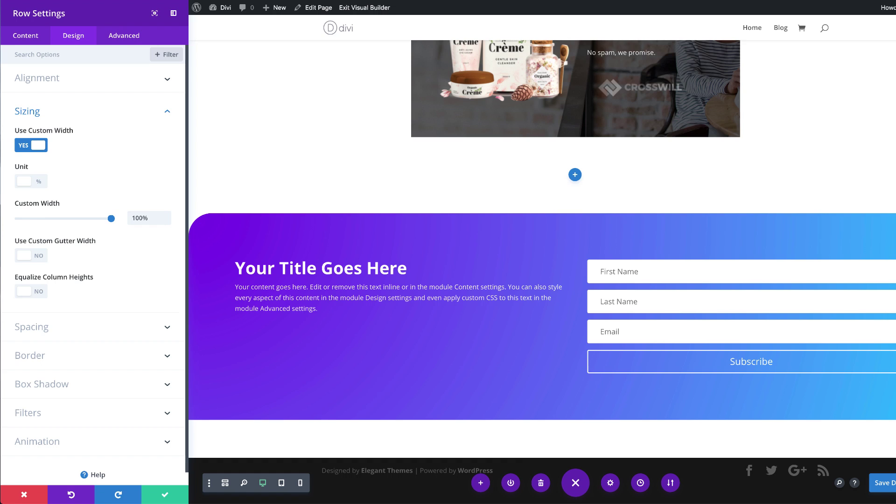
click(165, 495)
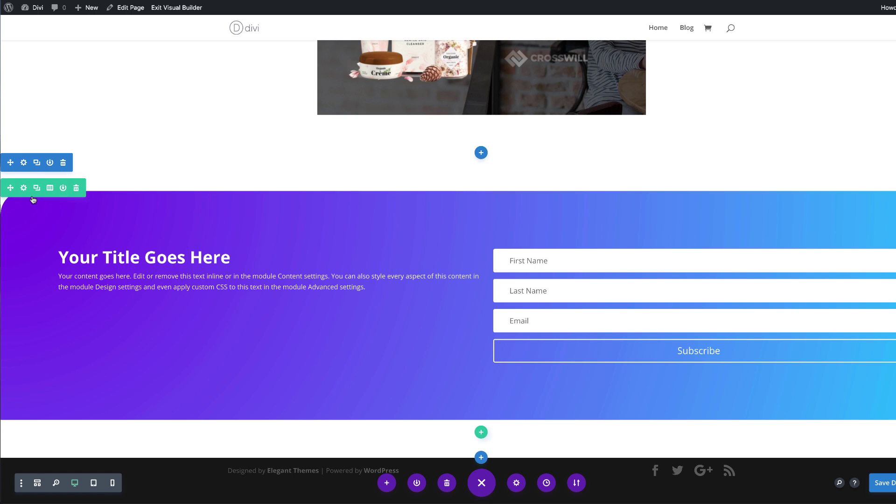
Step: Set the background of the section containing the gradient opt-in to a solid dark gray
click(24, 163)
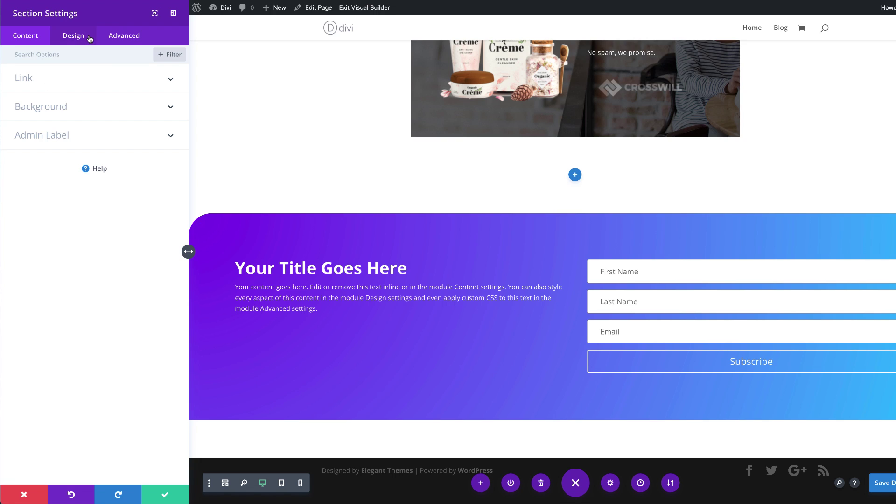
click(64, 109)
click(99, 207)
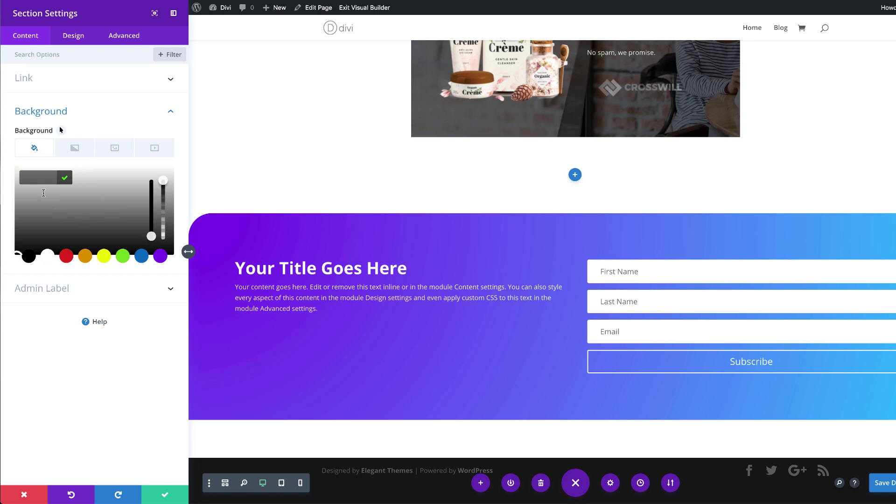
Step: Add a layered wave divider to the top of the section and set the divider color to #222222
click(75, 36)
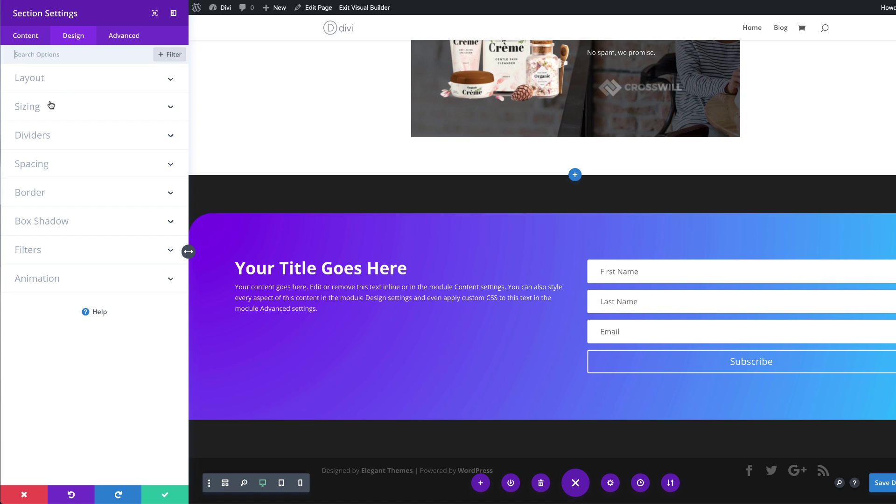
click(46, 137)
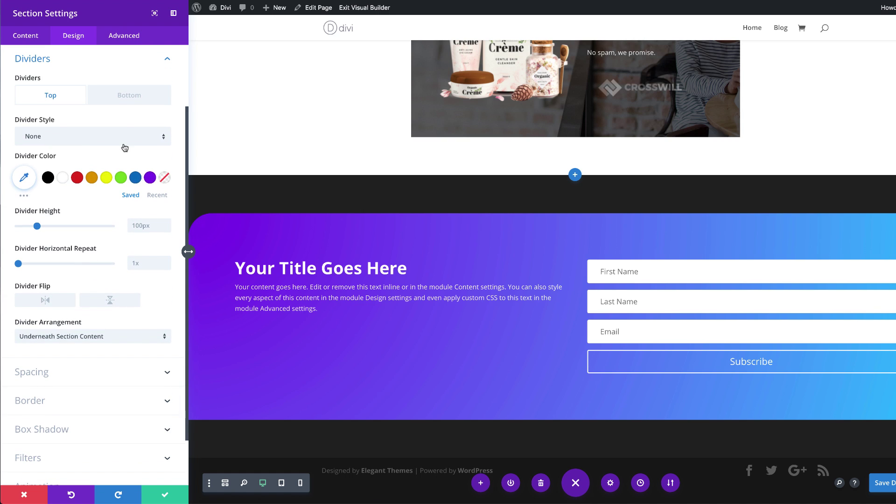
click(77, 138)
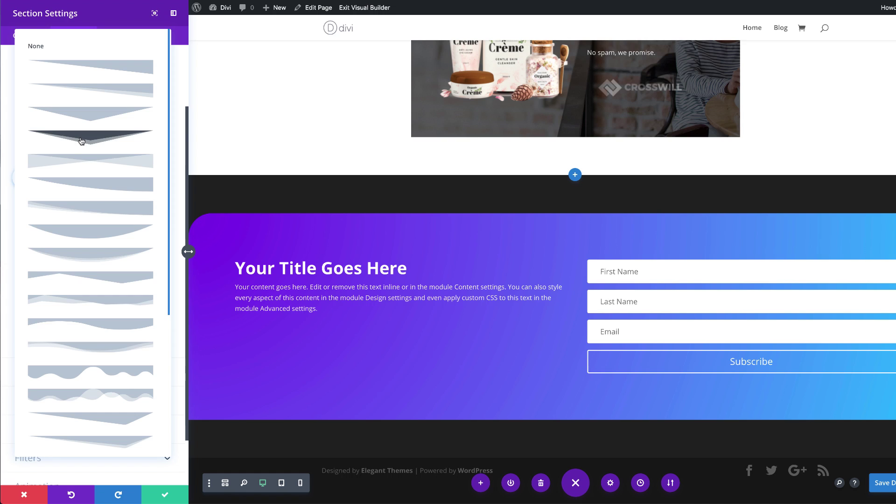
click(127, 348)
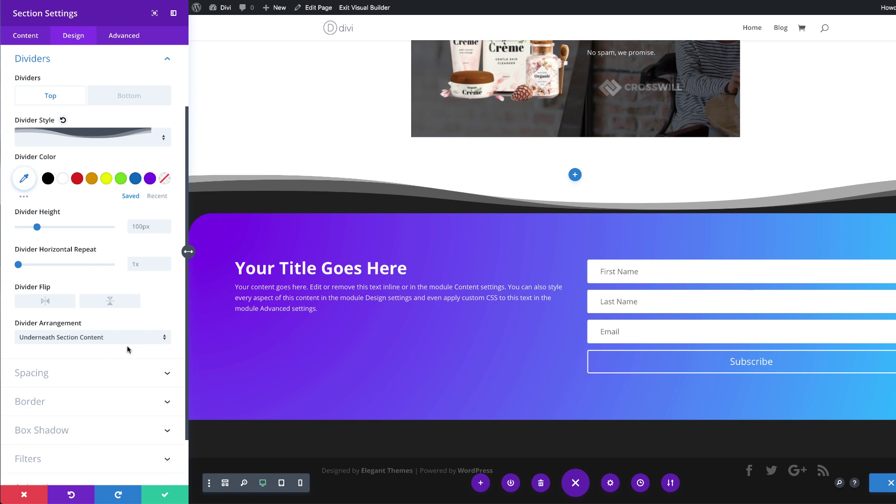
click(24, 178)
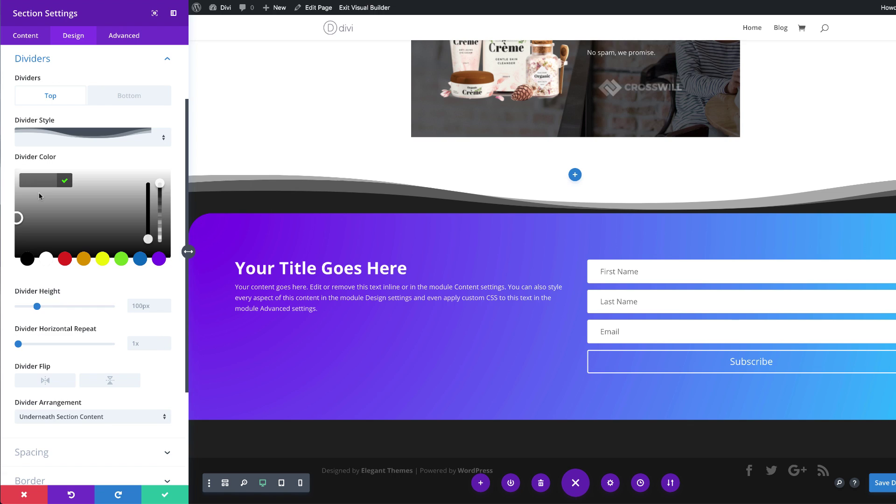
text(#222222)
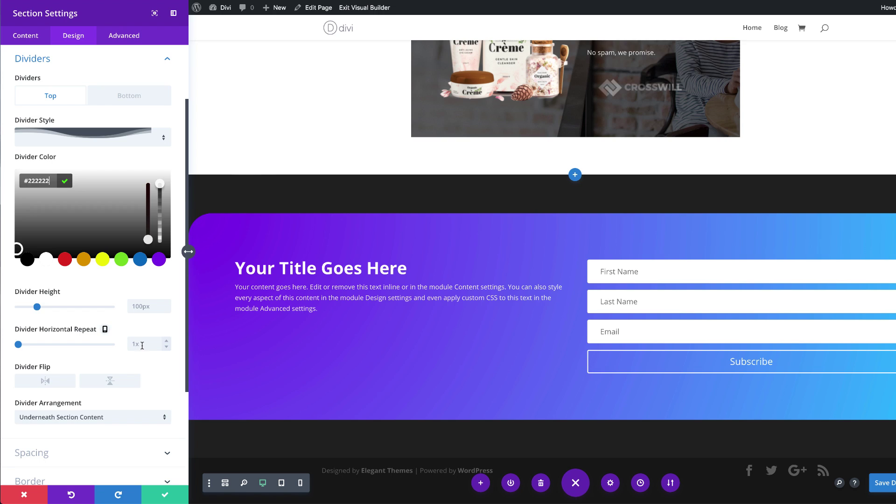
Step: Set the top divider's height to 12vw and horizontal repeat to 0.8x, and flip it both horizontally and vertically
double_click(140, 306)
text(1)
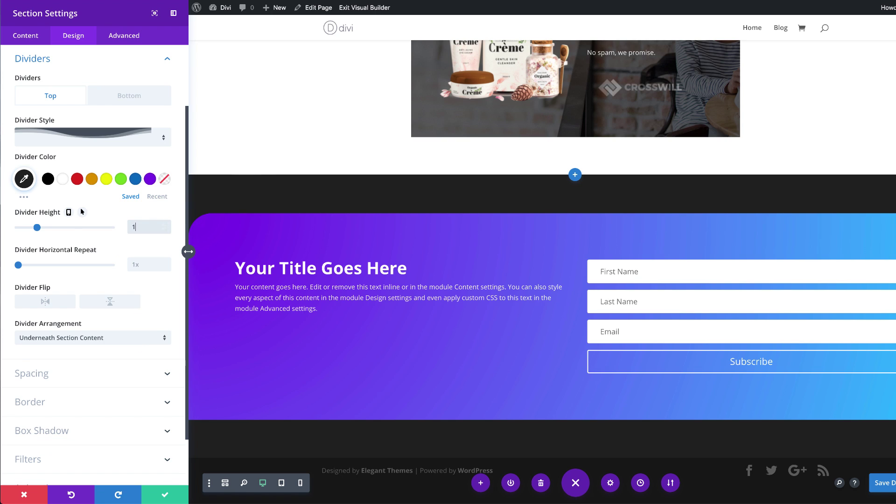
text(2vw)
click(142, 266)
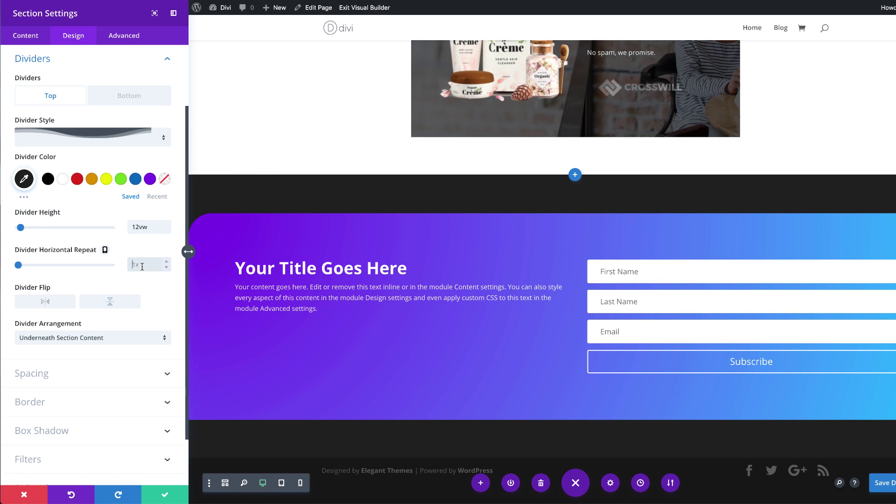
text(0.8x)
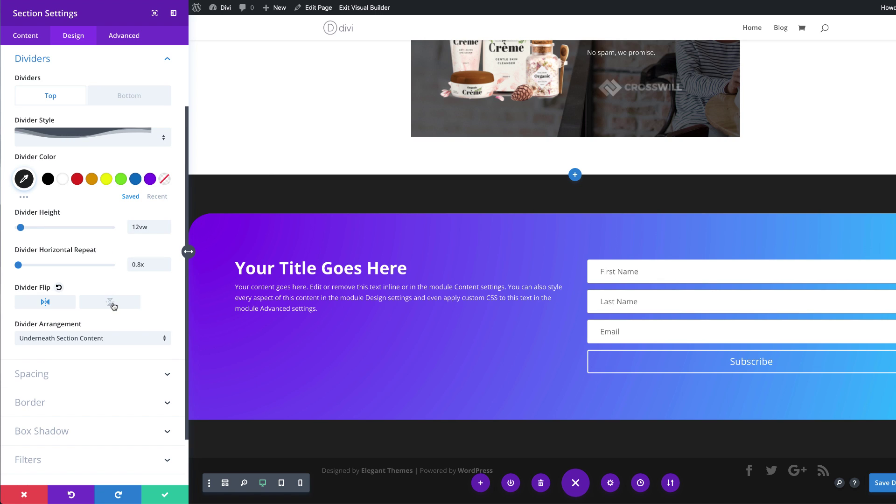
click(110, 302)
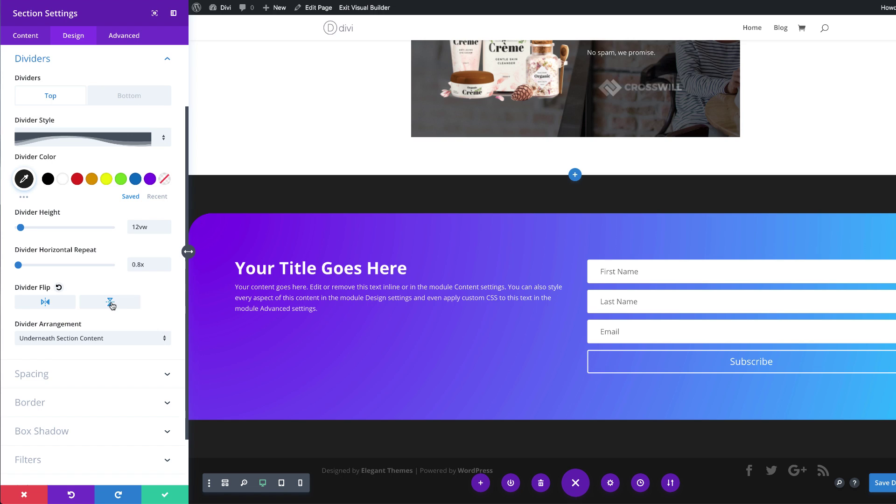
Step: Arrange the section's top divider on top of the section content
click(98, 339)
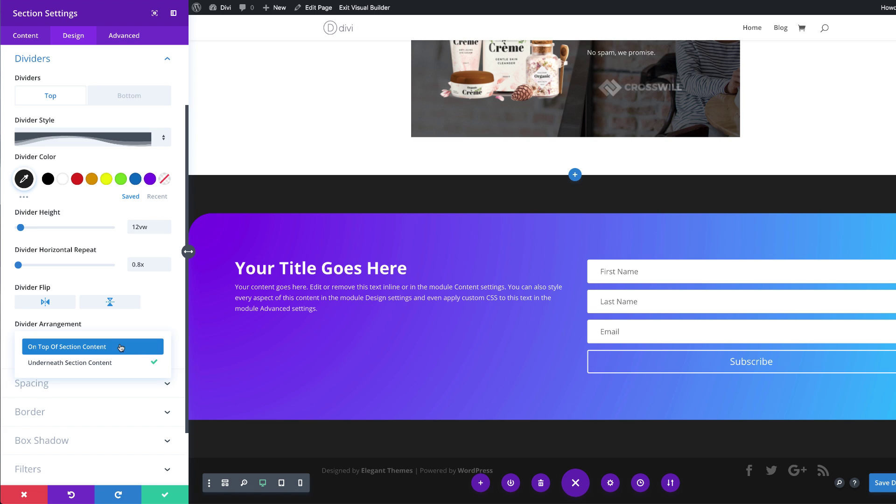
click(121, 347)
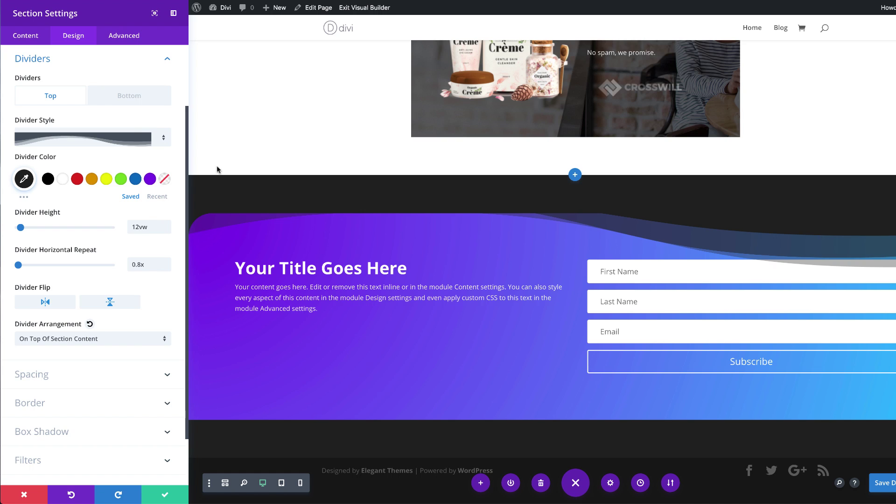
Step: Add a layered wave divider to the bottom of the section and set its color to #222222
click(134, 98)
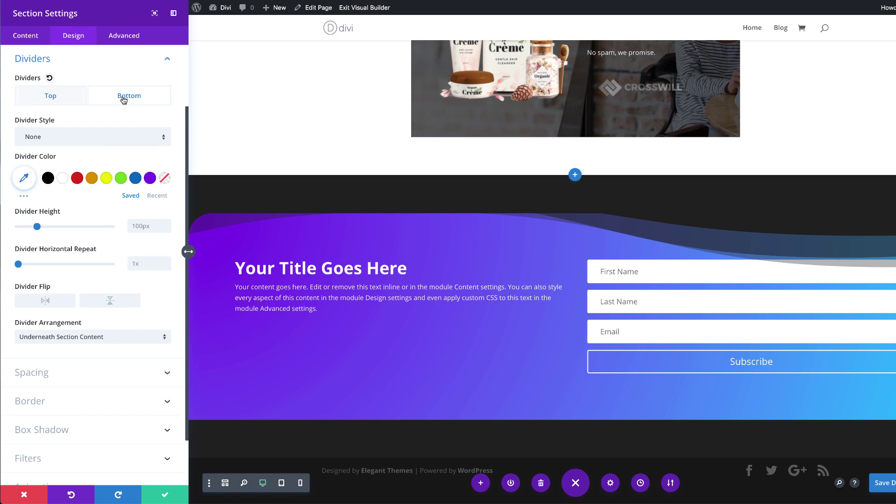
click(99, 138)
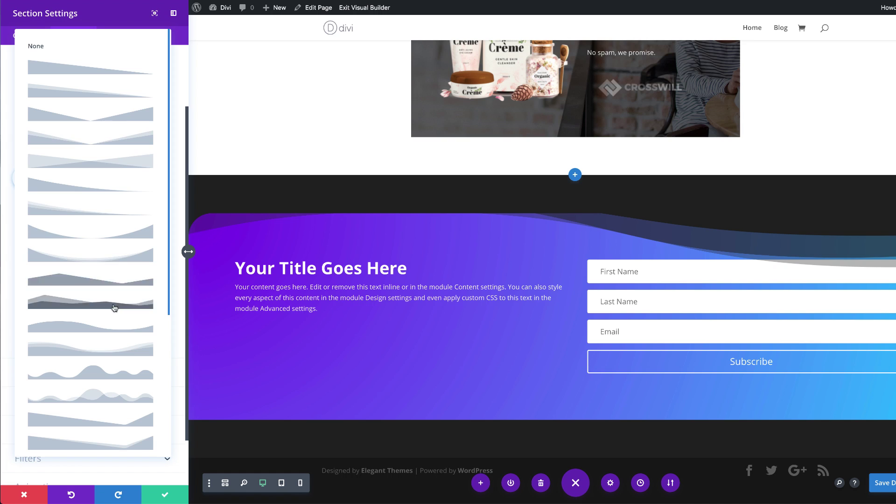
click(114, 349)
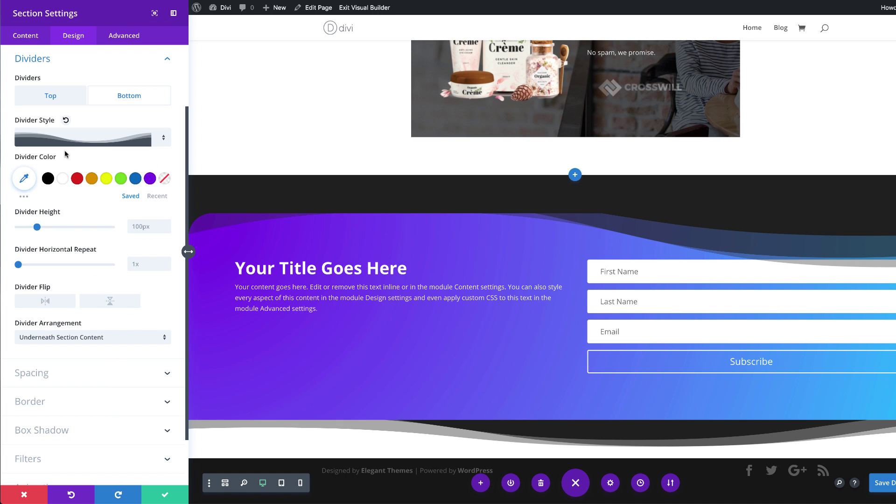
click(24, 179)
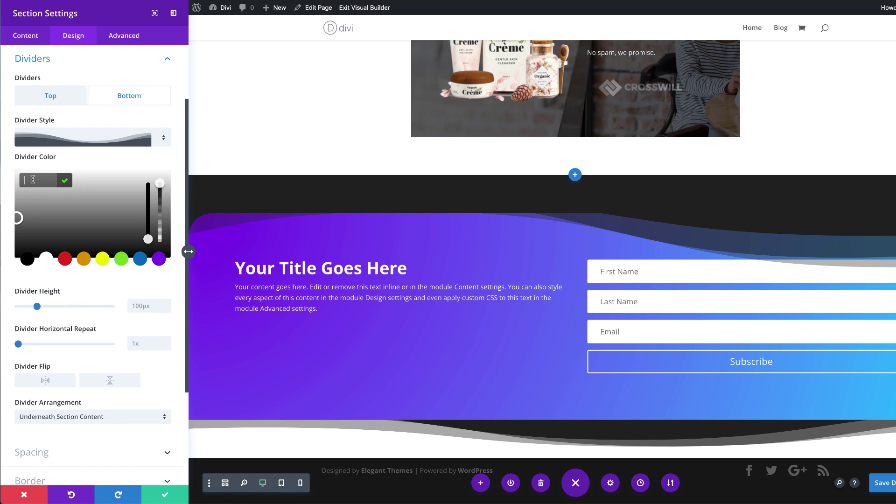
text(#222222)
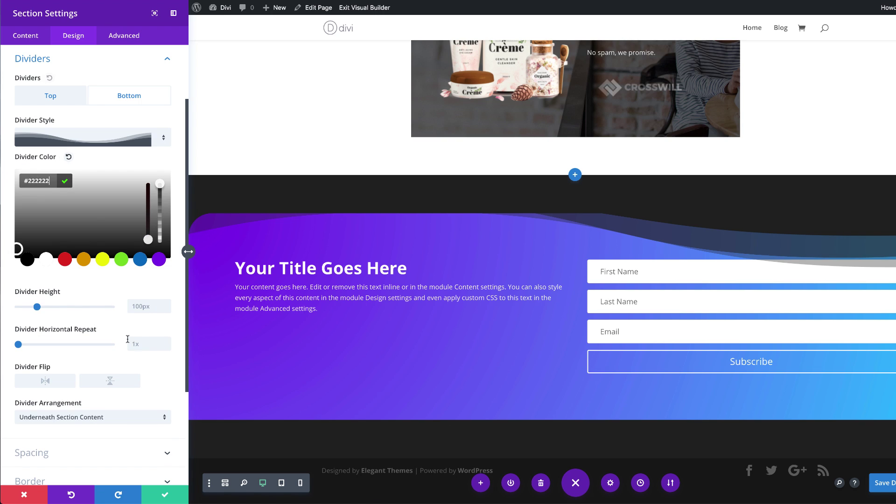
Step: Flip the bottom divider horizontally and vertically and arrange it on top of the section content
click(41, 382)
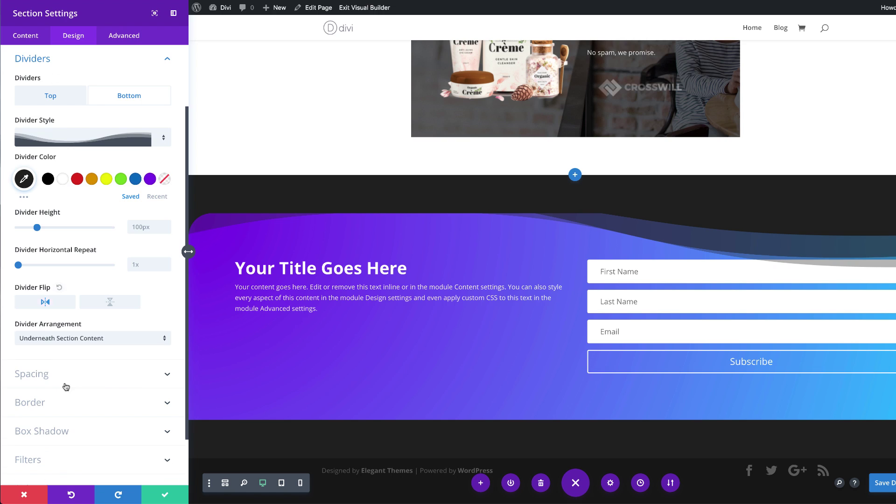
click(96, 305)
click(93, 339)
click(93, 345)
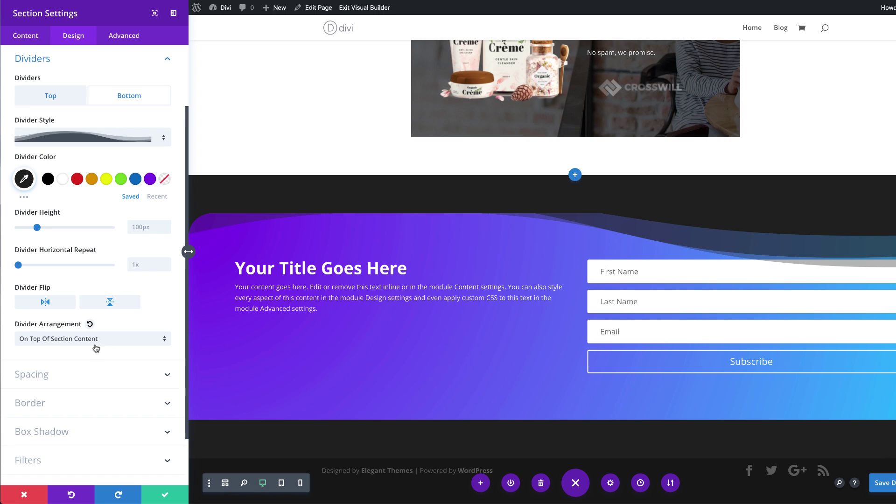
Step: Set the bottom divider's height to 12vw and its horizontal repeat to 0.8x
click(154, 228)
text(12)
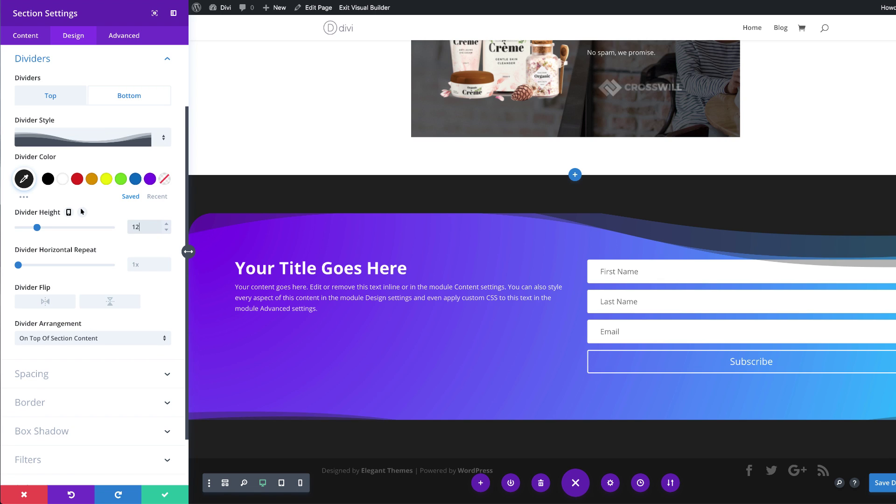
text(pxv)
text(w)
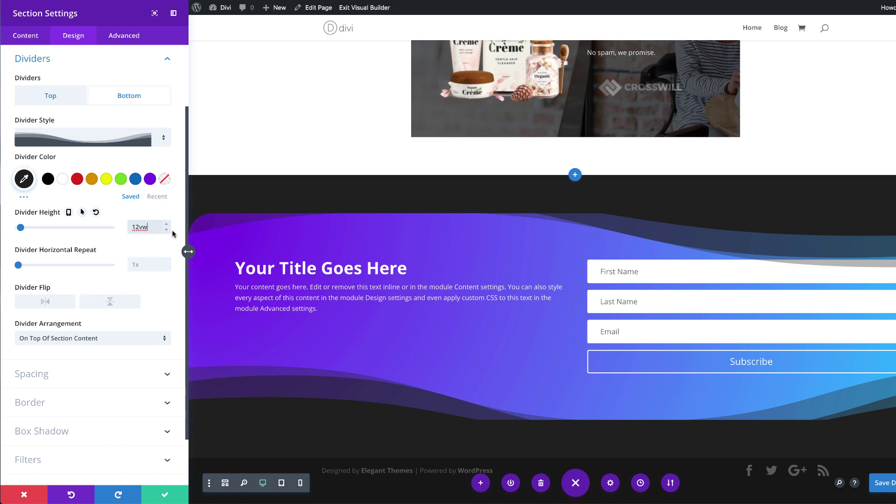
click(146, 267)
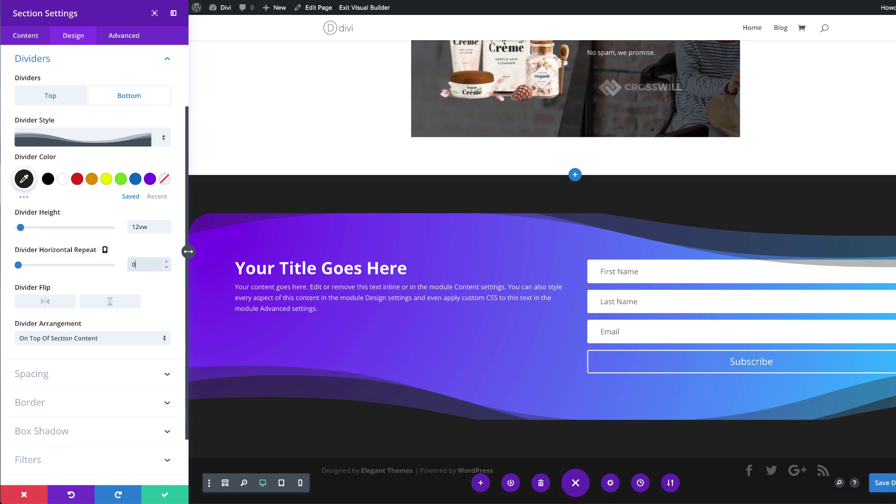
Step: Turn on both the horizontal and vertical flip for the bottom divider and save the section settings
click(46, 301)
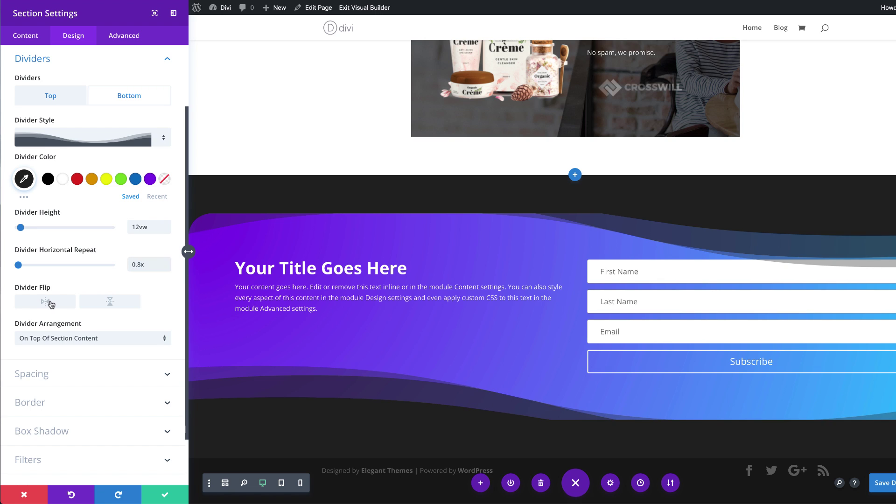
click(115, 302)
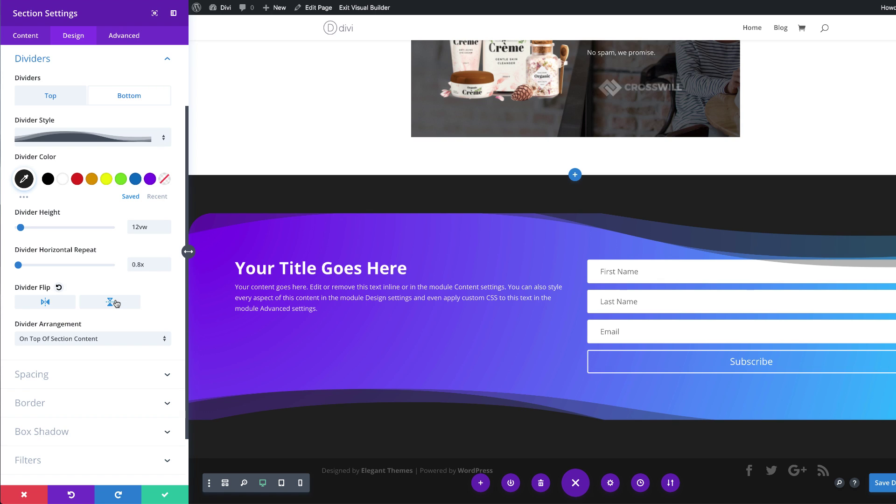
click(171, 494)
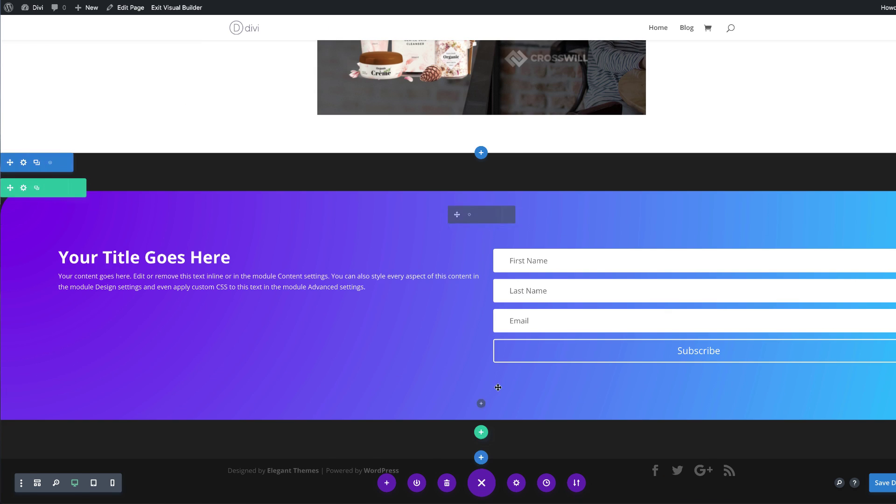
Step: Review the finished email opt-in designs from the top of the page down to the gradient section
scroll(172, 134, up, 15)
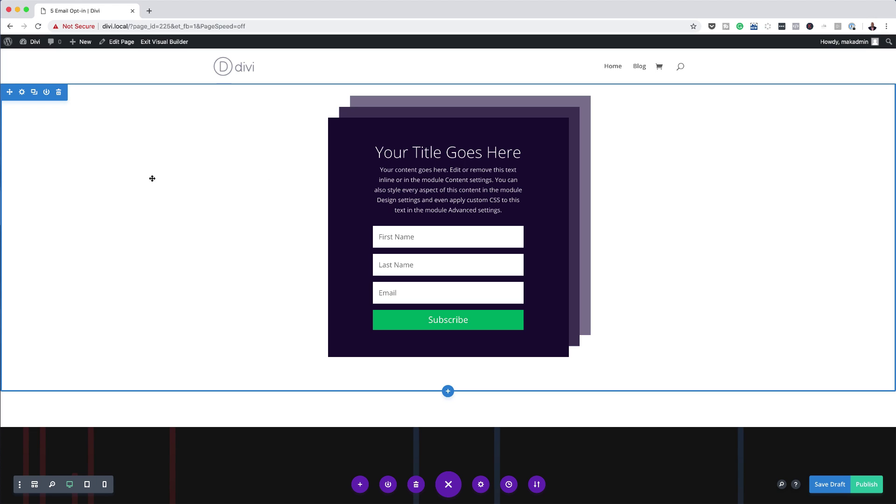
scroll(124, 249, down, 7)
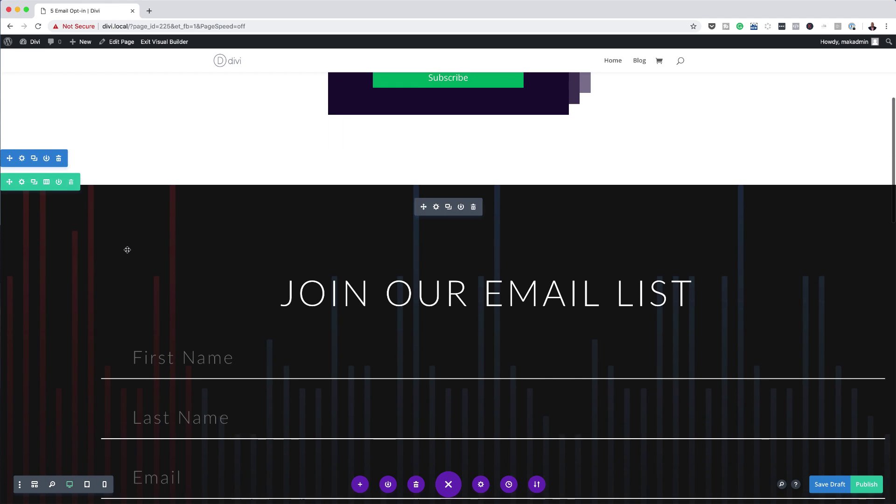
scroll(125, 250, down, 12)
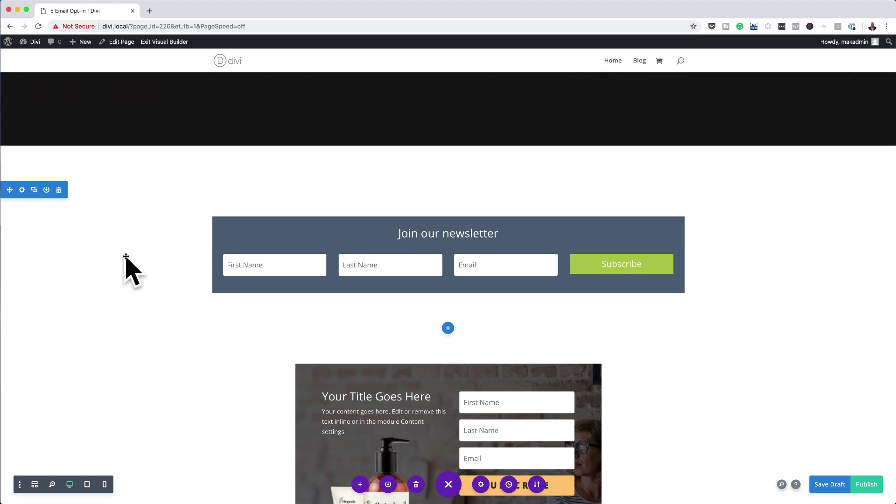
scroll(128, 256, down, 4)
scroll(129, 257, down, 6)
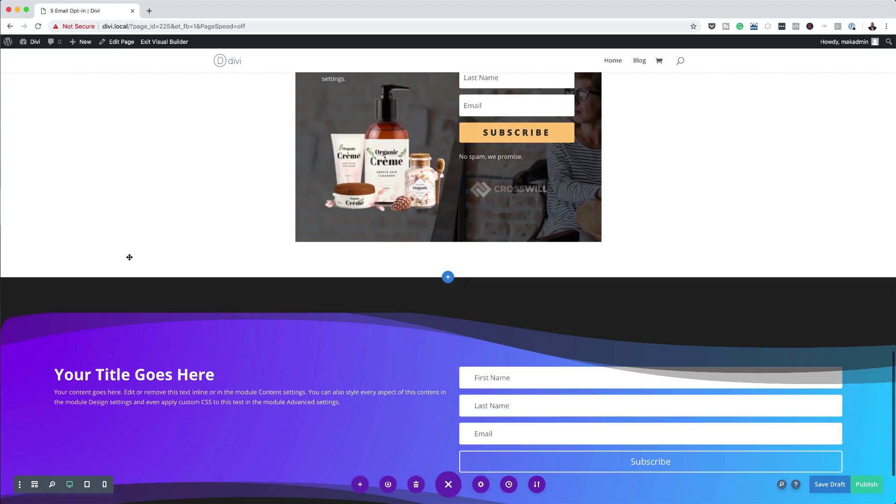